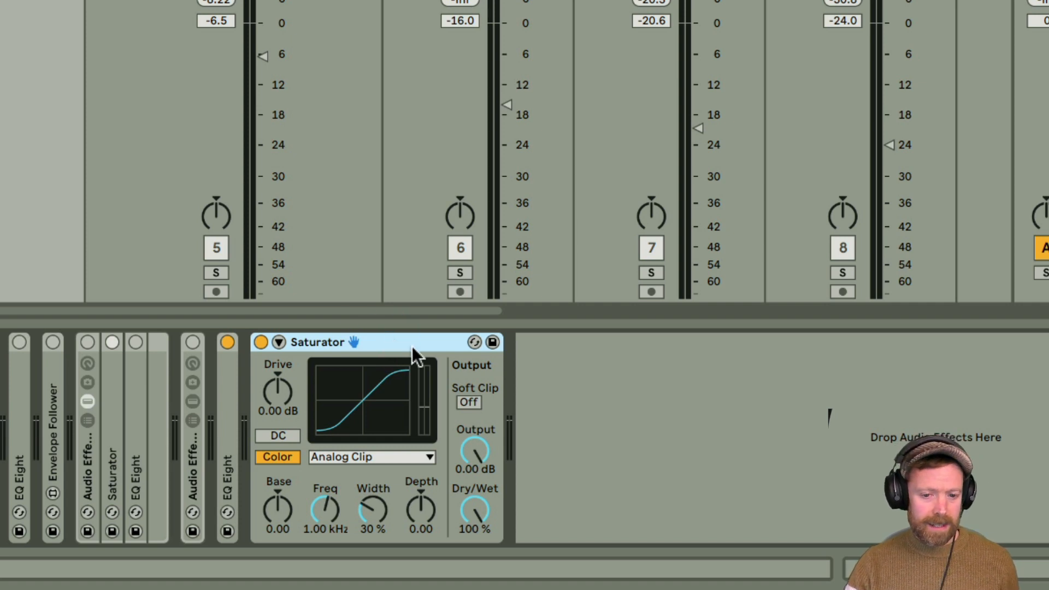
# - Play the track, raise the Saturator's Drive to about 6.86 dB, and compare the sound with the device bypassed
pyautogui.click(385, 341)
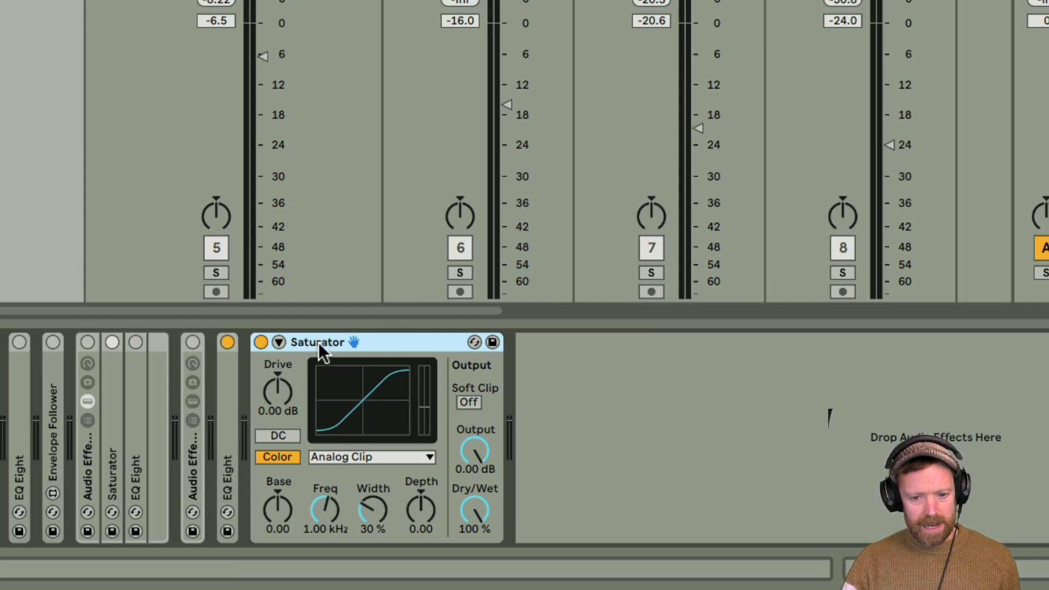
pyautogui.click(276, 394)
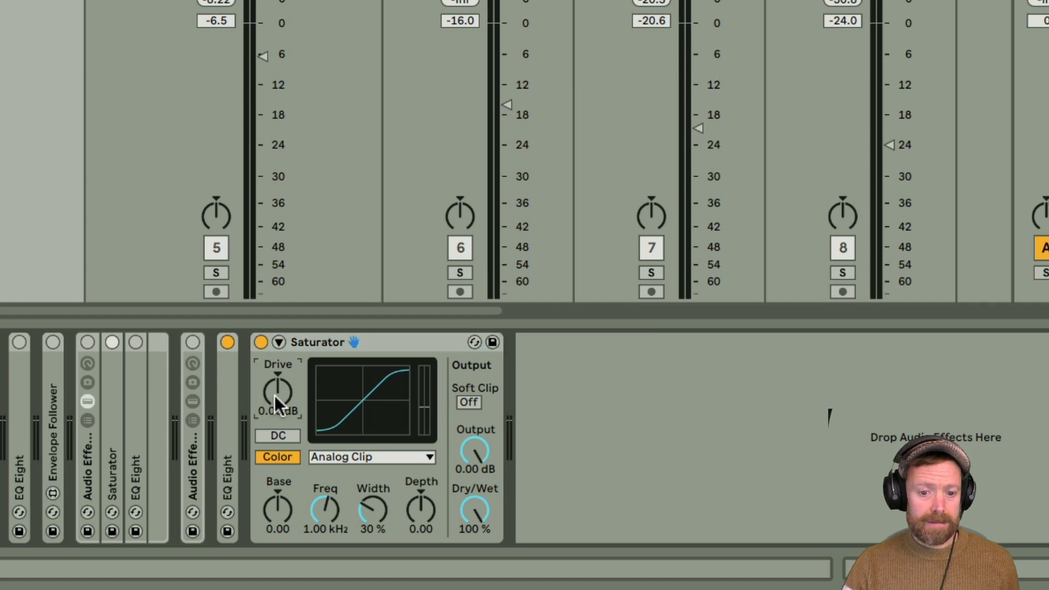
pyautogui.press('space')
pyautogui.moveTo(273, 392); pyautogui.dragTo(274, 365)
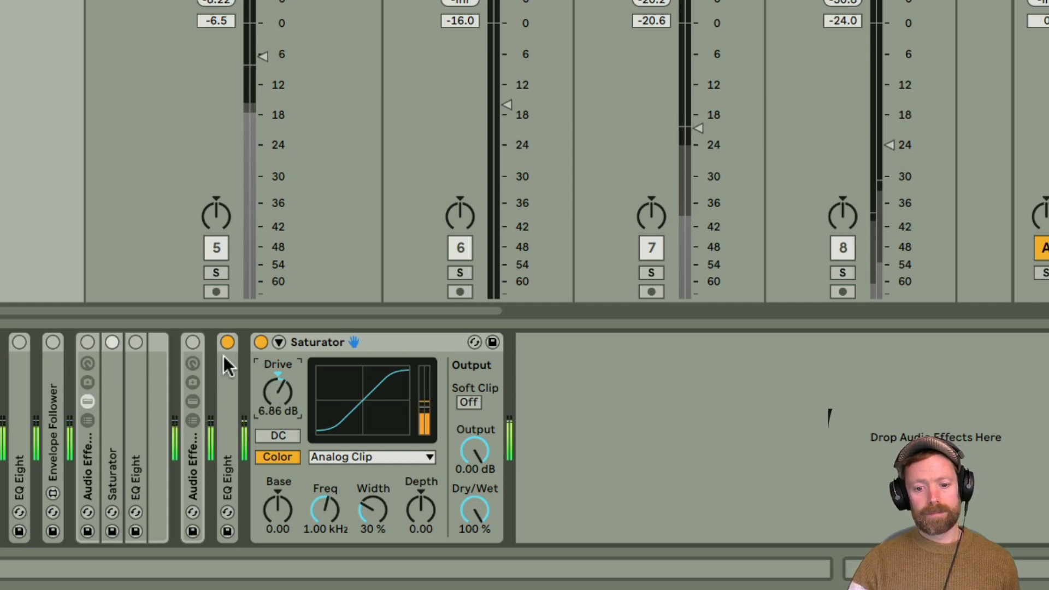
pyautogui.click(261, 342)
pyautogui.click(261, 342)
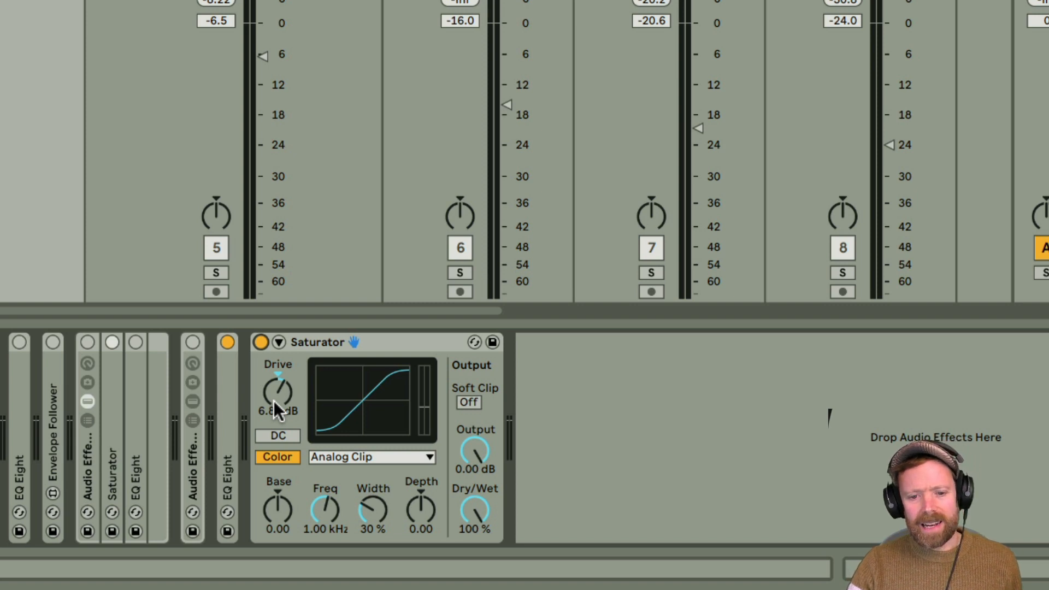
pyautogui.click(321, 342)
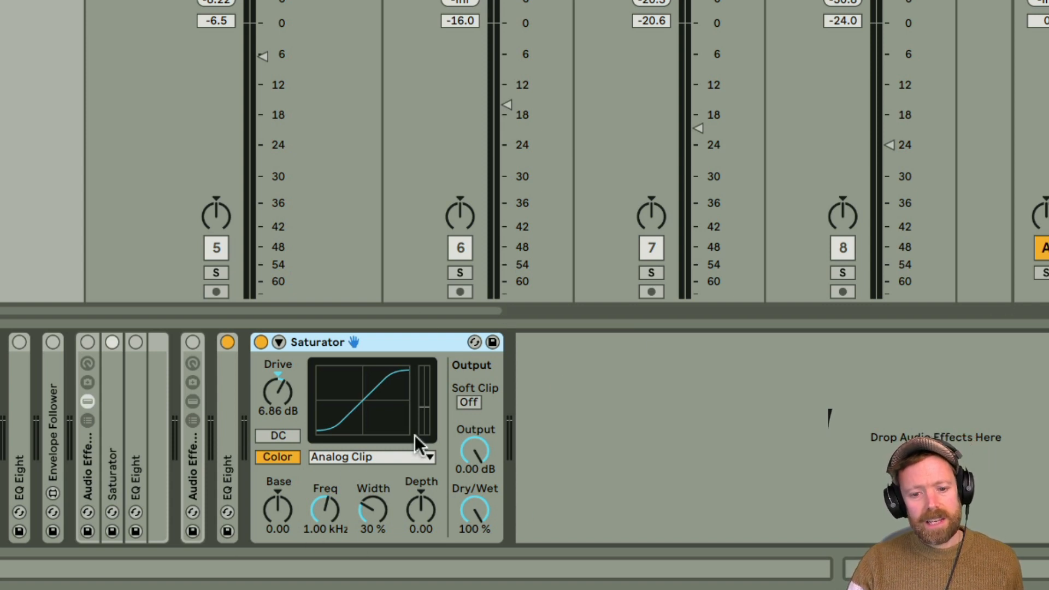
pyautogui.click(372, 334)
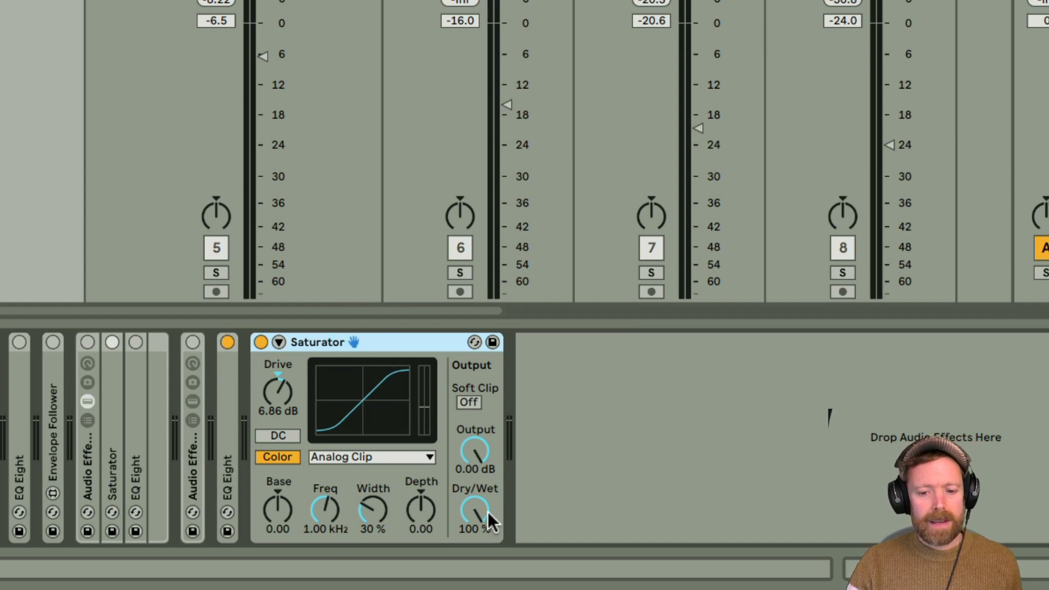
# - Set the Saturator's Drive to about 9.14 dB and Dry/Wet to about 16.7% during playback, comparing against bypass
pyautogui.moveTo(475, 510)
pyautogui.mouseDown()
pyautogui.moveTo(474, 556)
pyautogui.moveTo(474, 508)
pyautogui.mouseUp()
pyautogui.moveTo(476, 515); pyautogui.dragTo(476, 574)
pyautogui.press('space')
pyautogui.moveTo(476, 515); pyautogui.dragTo(476, 473)
pyautogui.moveTo(279, 392); pyautogui.dragTo(279, 376)
pyautogui.moveTo(475, 509); pyautogui.dragTo(474, 532)
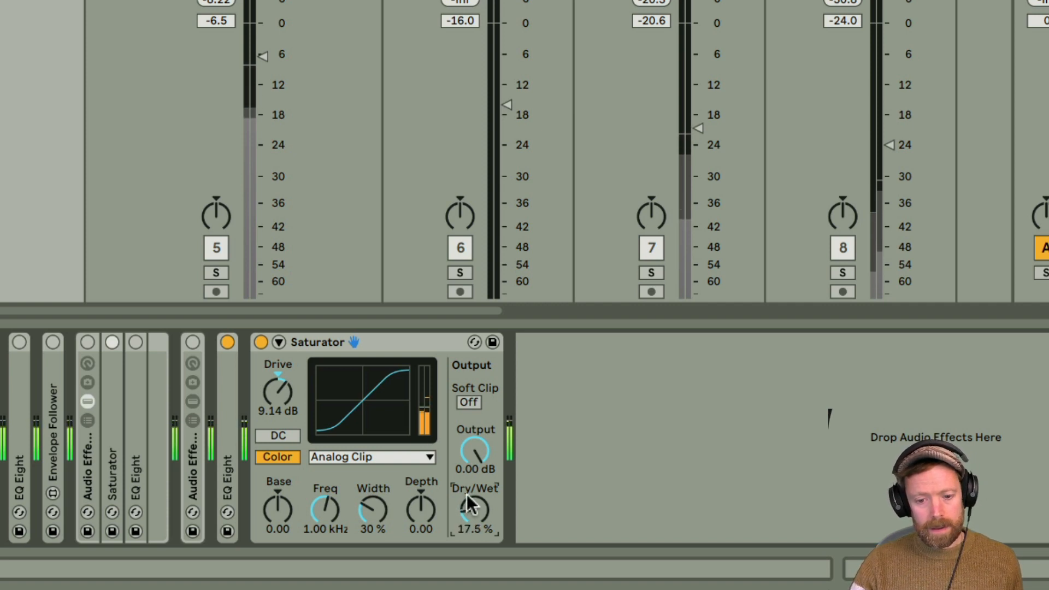
pyautogui.click(260, 341)
pyautogui.click(259, 342)
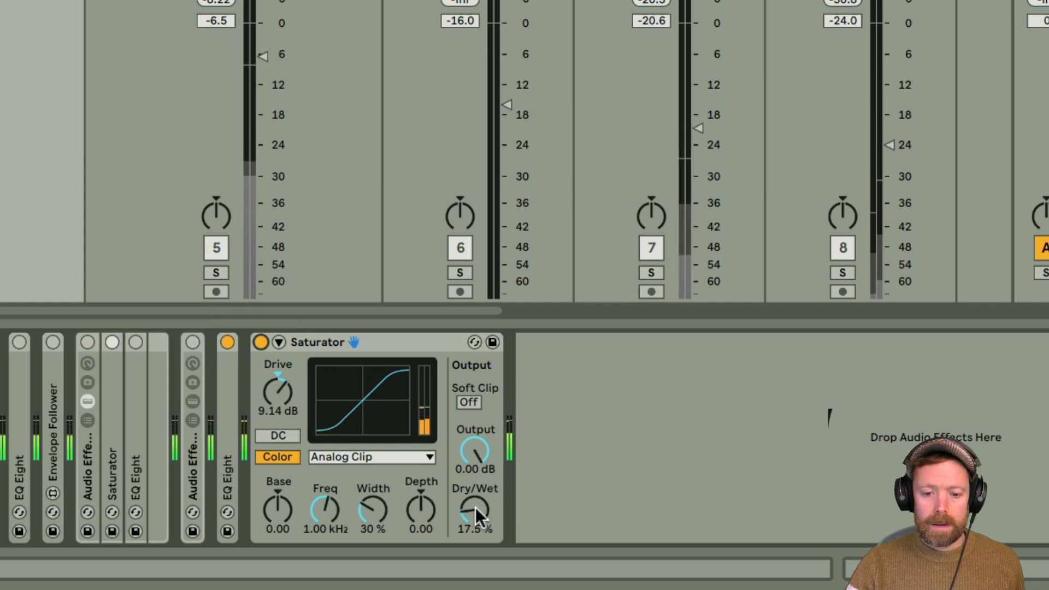
pyautogui.moveTo(476, 507); pyautogui.dragTo(477, 509)
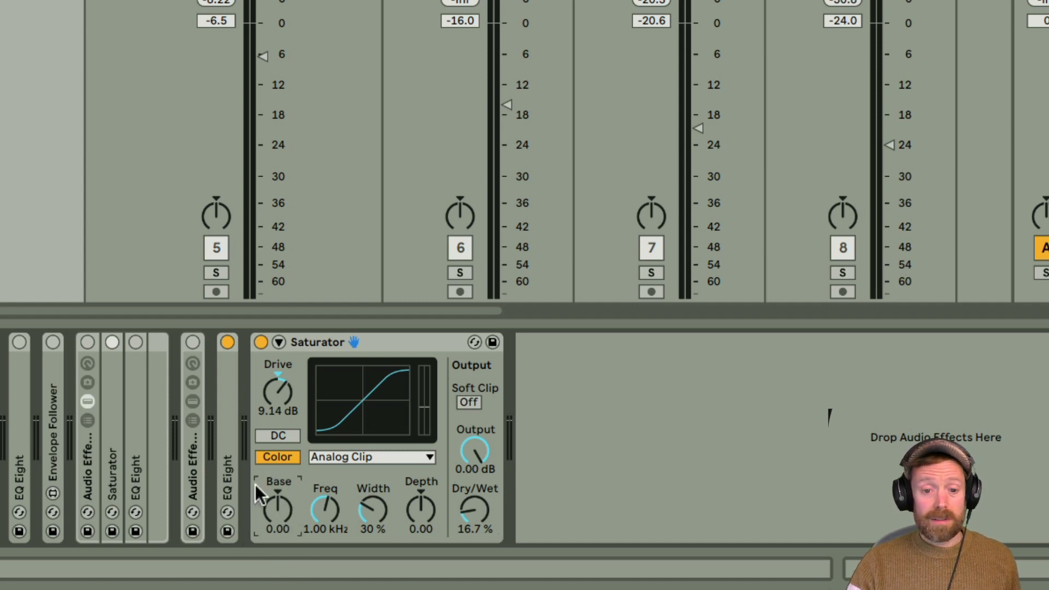
# - Toggle the Saturator's Color section off and on, and nudge Base to about -0.57 before resetting it to 0
pyautogui.click(279, 459)
pyautogui.click(281, 458)
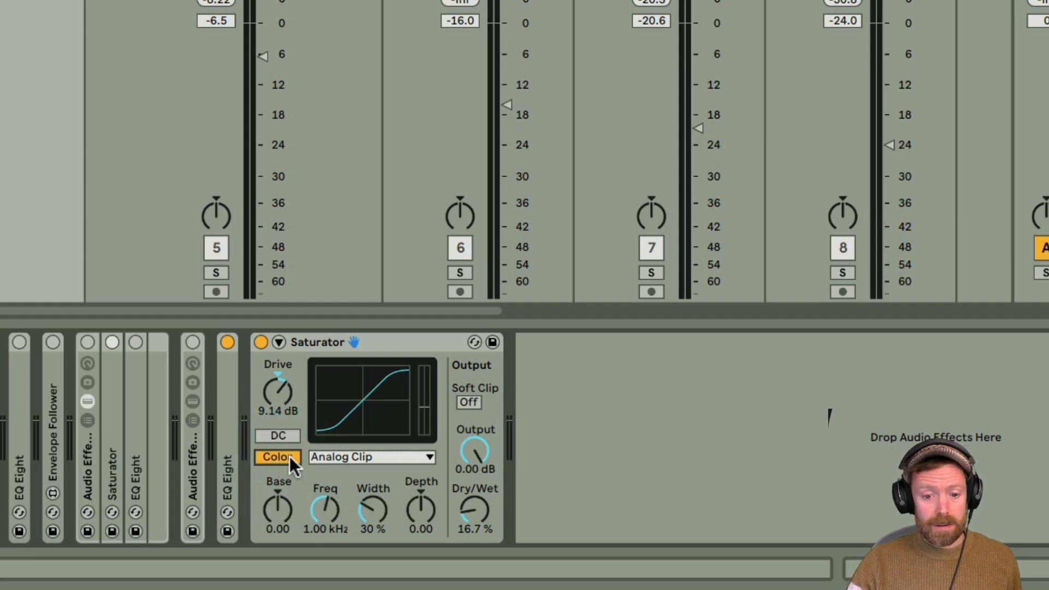
pyautogui.click(290, 457)
pyautogui.click(281, 456)
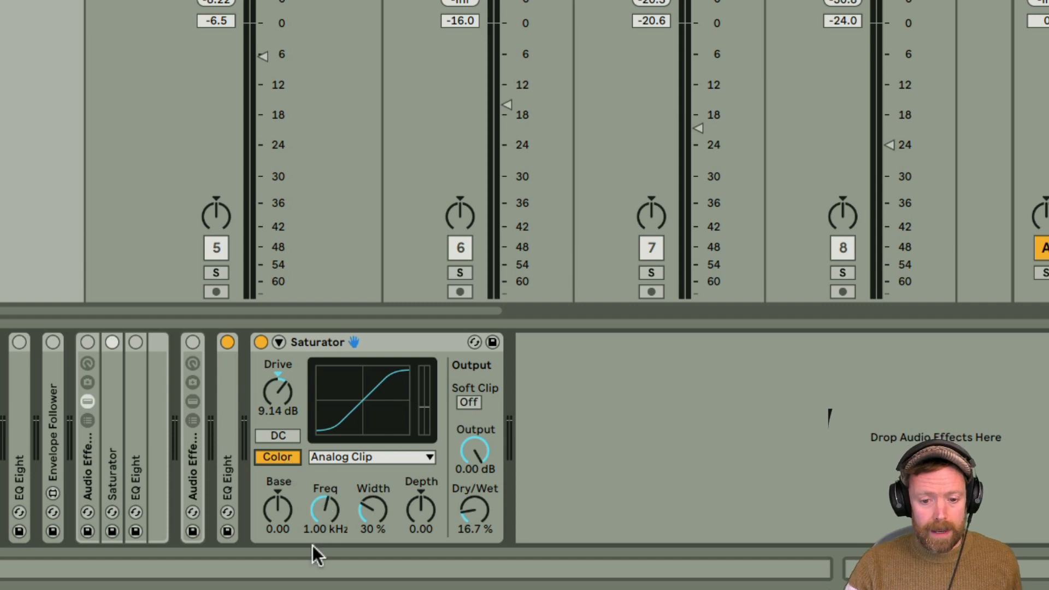
pyautogui.click(295, 503)
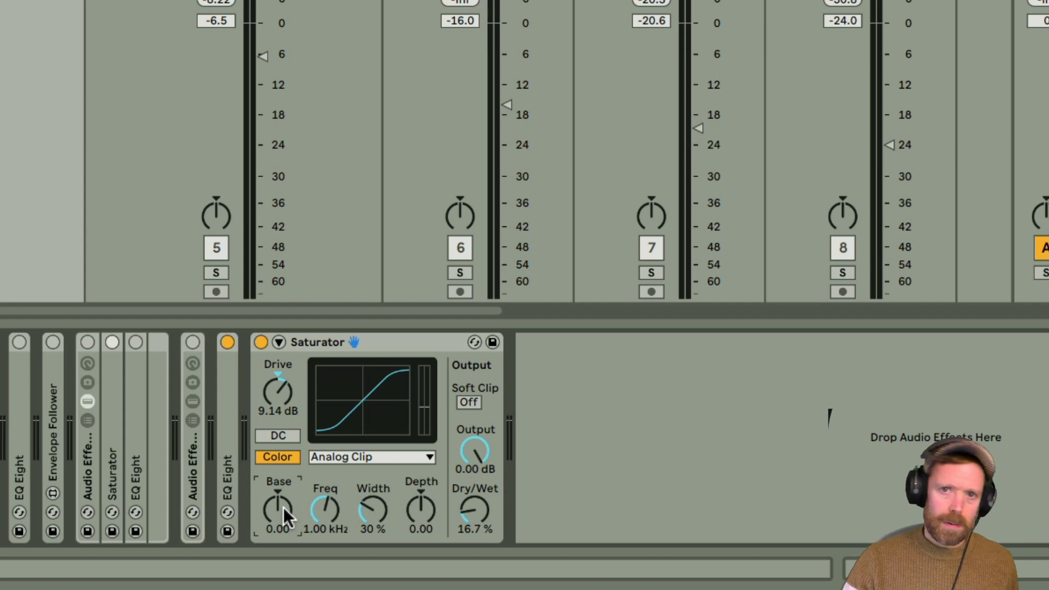
pyautogui.moveTo(283, 508); pyautogui.dragTo(278, 504)
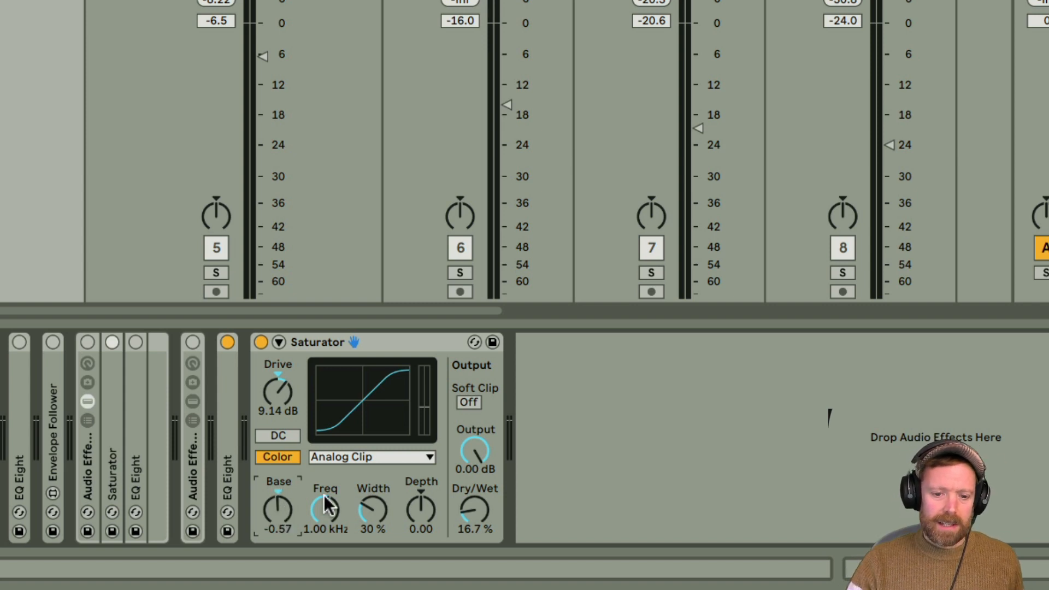
pyautogui.doubleClick(277, 490)
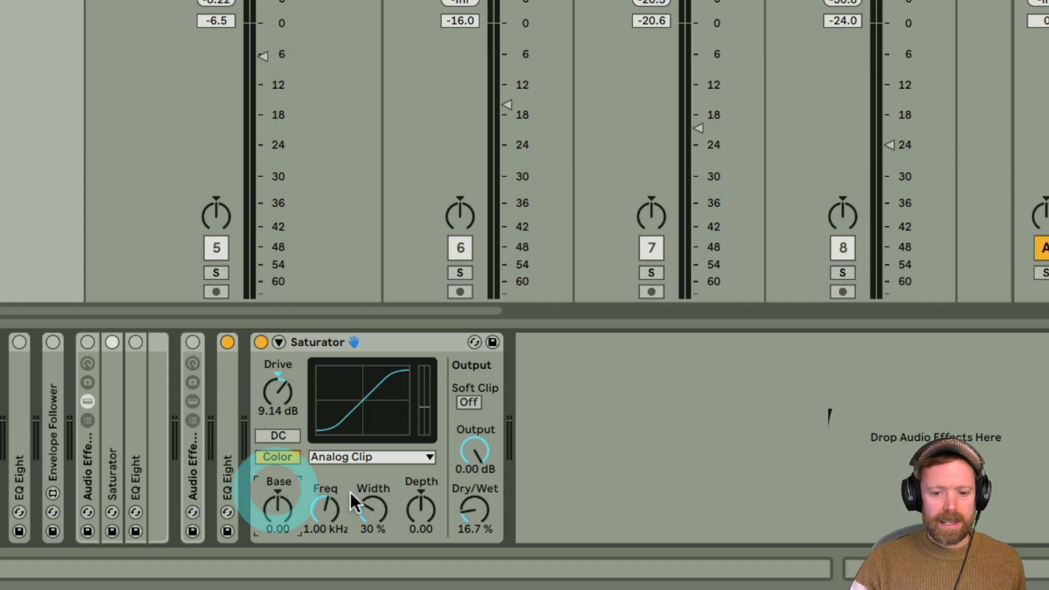
# - During playback, set the Saturator to 100% Dry/Wet, about 16 dB Drive, about -7.71 dB Output and Base 36
pyautogui.doubleClick(476, 504)
pyautogui.moveTo(278, 393)
pyautogui.mouseDown()
pyautogui.moveTo(278, 412)
pyautogui.moveTo(278, 384)
pyautogui.mouseUp()
pyautogui.press('space')
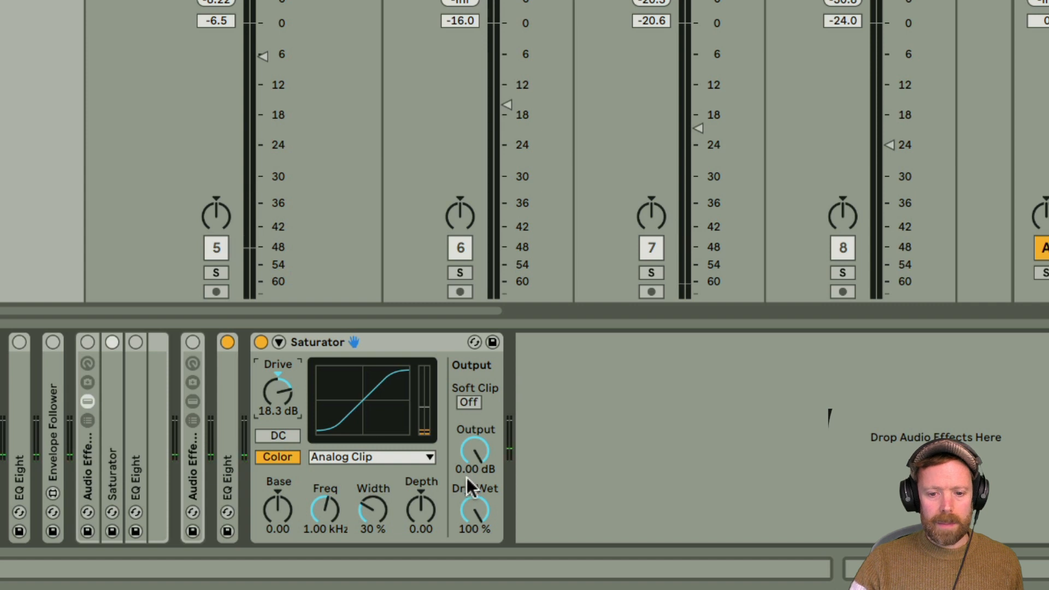
pyautogui.moveTo(478, 449)
pyautogui.mouseDown()
pyautogui.moveTo(477, 476)
pyautogui.moveTo(478, 455)
pyautogui.mouseUp()
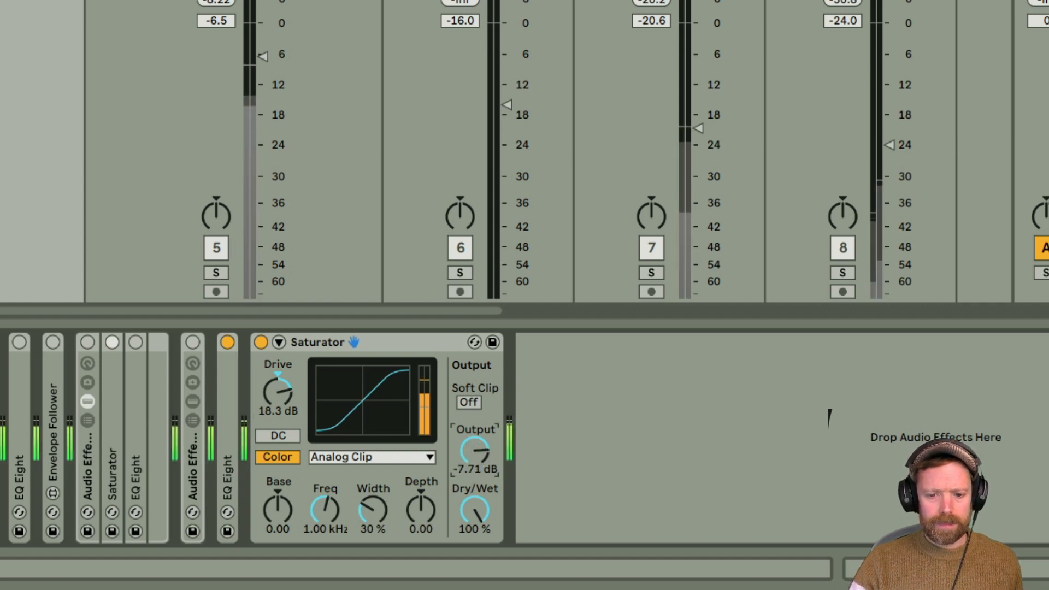
pyautogui.moveTo(287, 392); pyautogui.dragTo(304, 411)
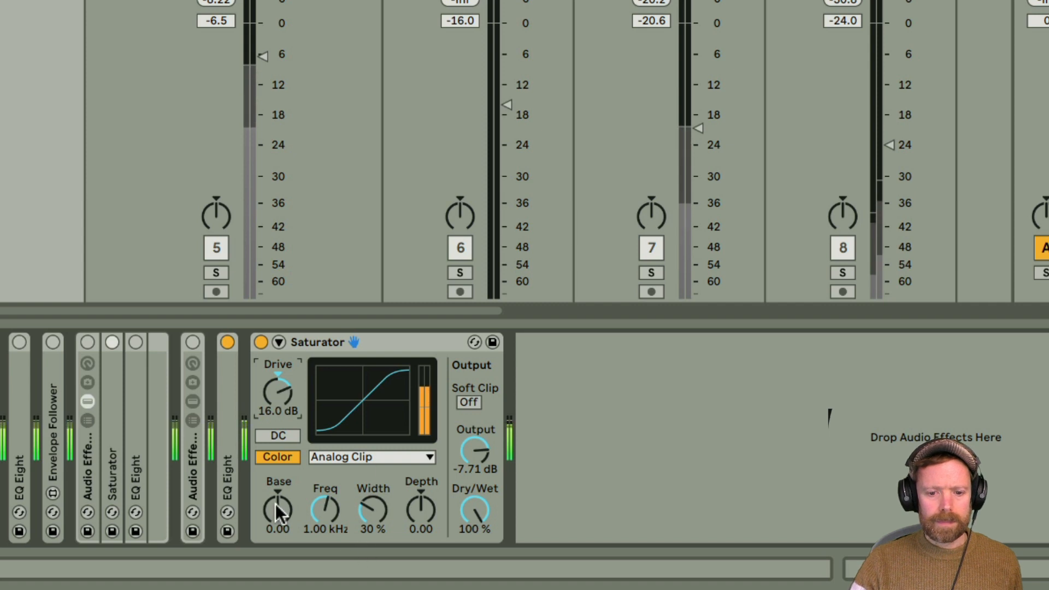
pyautogui.moveTo(275, 503); pyautogui.dragTo(276, 488)
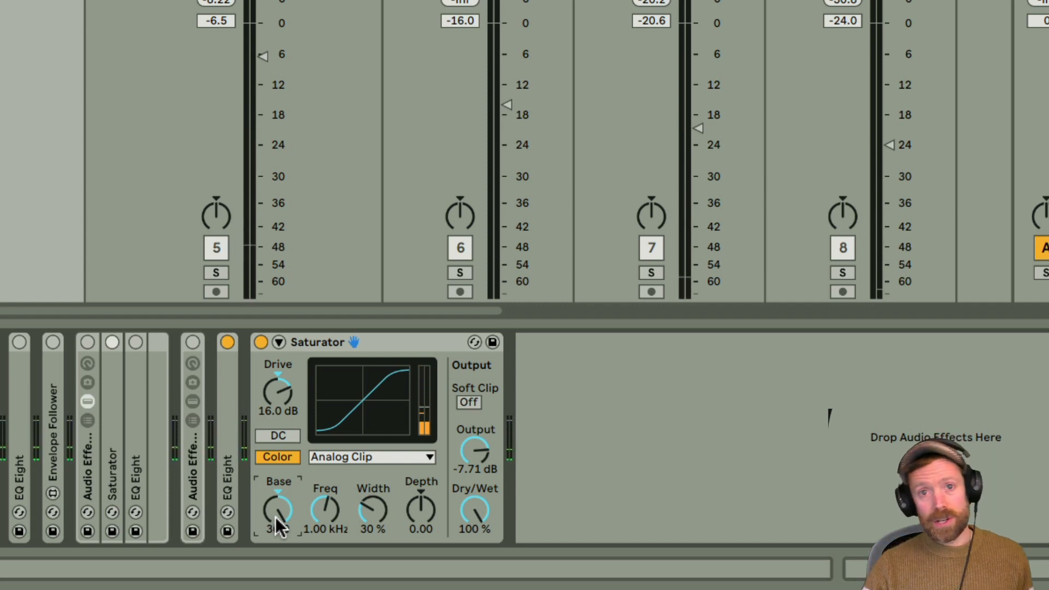
# - Move the EQ Eight in front of the Saturator to after it and unfold its display
pyautogui.click(226, 395)
pyautogui.moveTo(226, 394); pyautogui.dragTo(553, 398)
pyautogui.doubleClick(494, 395)
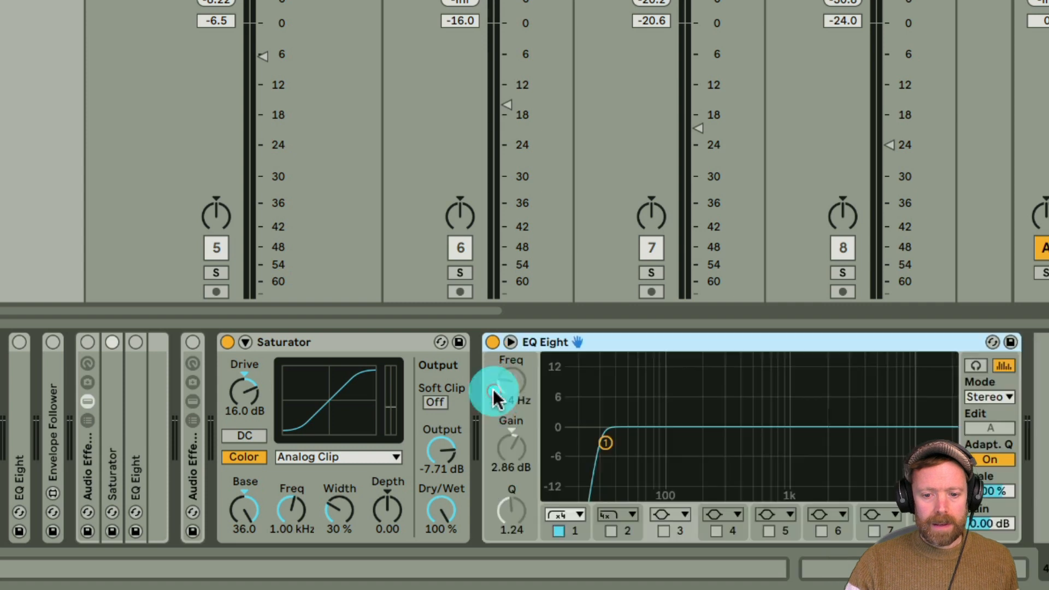
# - Reset the Saturator's Base to 0 and raise it to 36 during playback to examine its effect on the EQ Eight spectrum
pyautogui.click(243, 491)
pyautogui.press('Delete')
pyautogui.press('space')
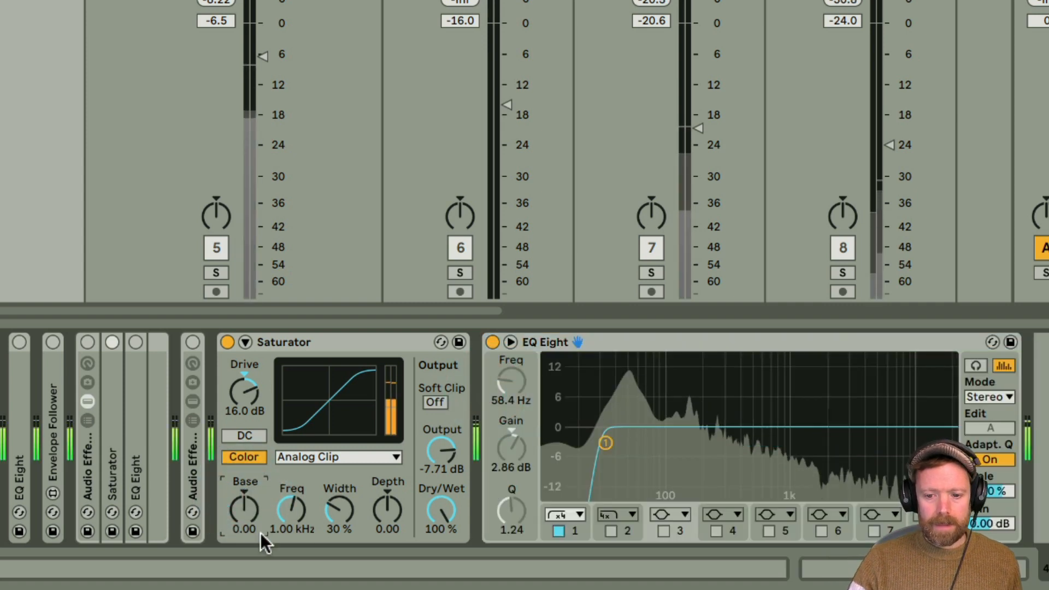
pyautogui.moveTo(242, 509); pyautogui.dragTo(242, 470)
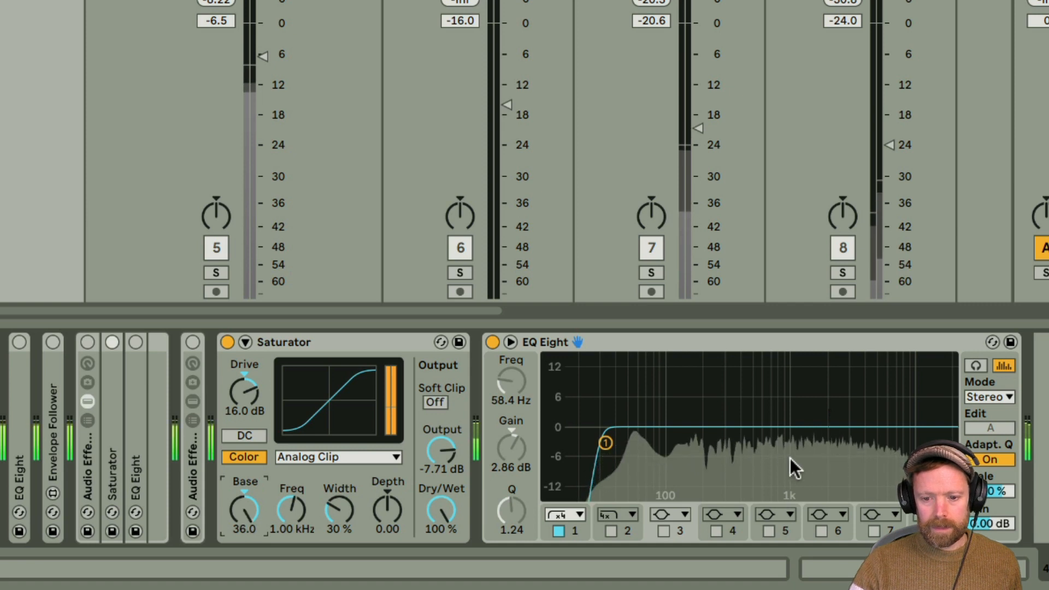
pyautogui.press('space')
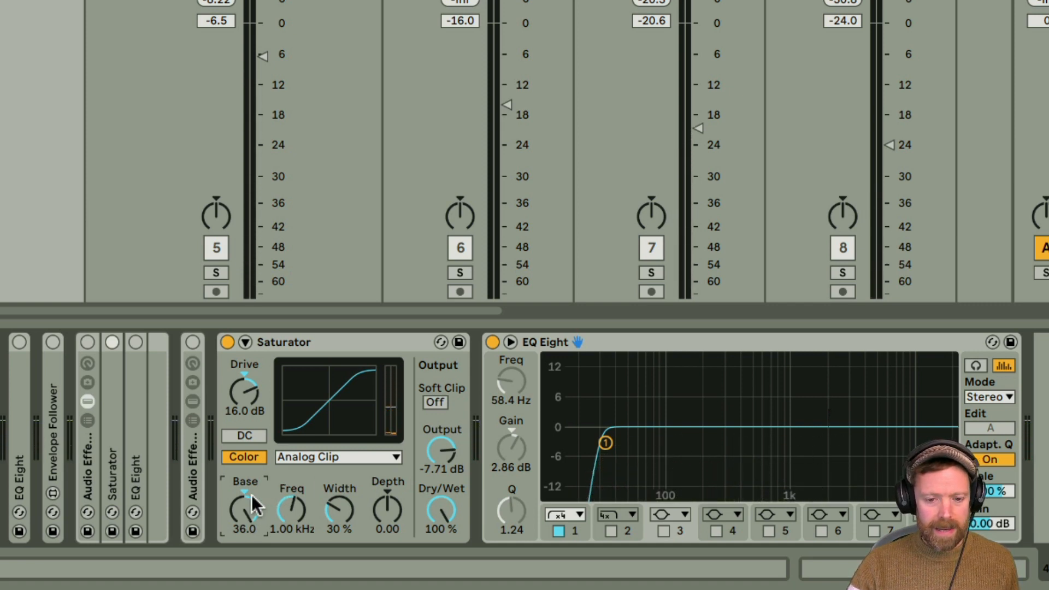
# - Lower the Saturator's Base to about -9.14 and play the track to examine the spectrum
pyautogui.moveTo(239, 490); pyautogui.dragTo(243, 534)
pyautogui.press('space')
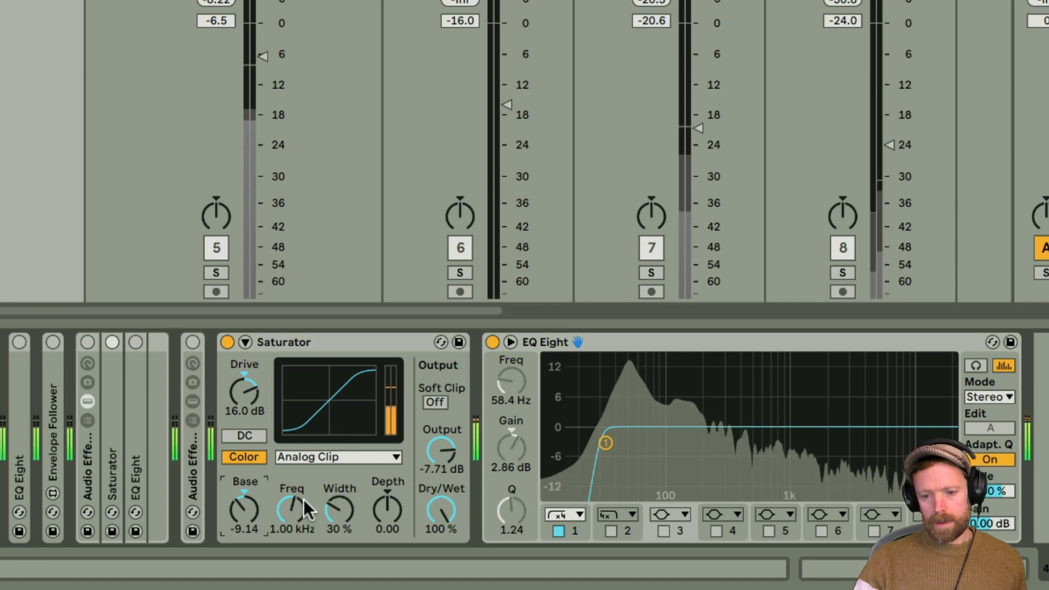
pyautogui.press('space')
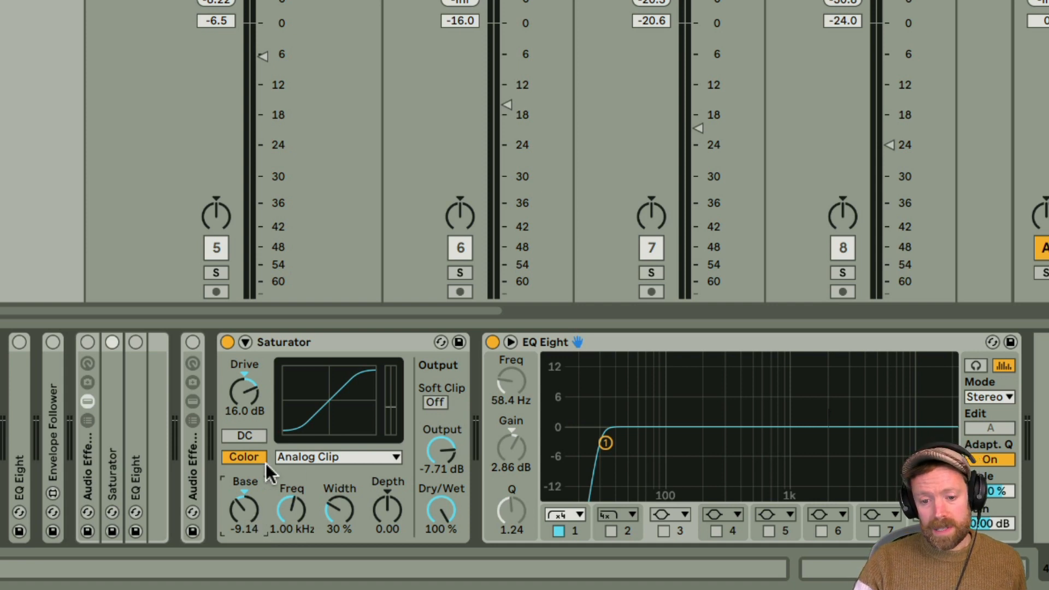
# - Fine-tune the Saturator during playback to about 21.1 dB Drive, -12.6 Base and 15.1% Dry/Wet, and compare it with bypass
pyautogui.click(282, 342)
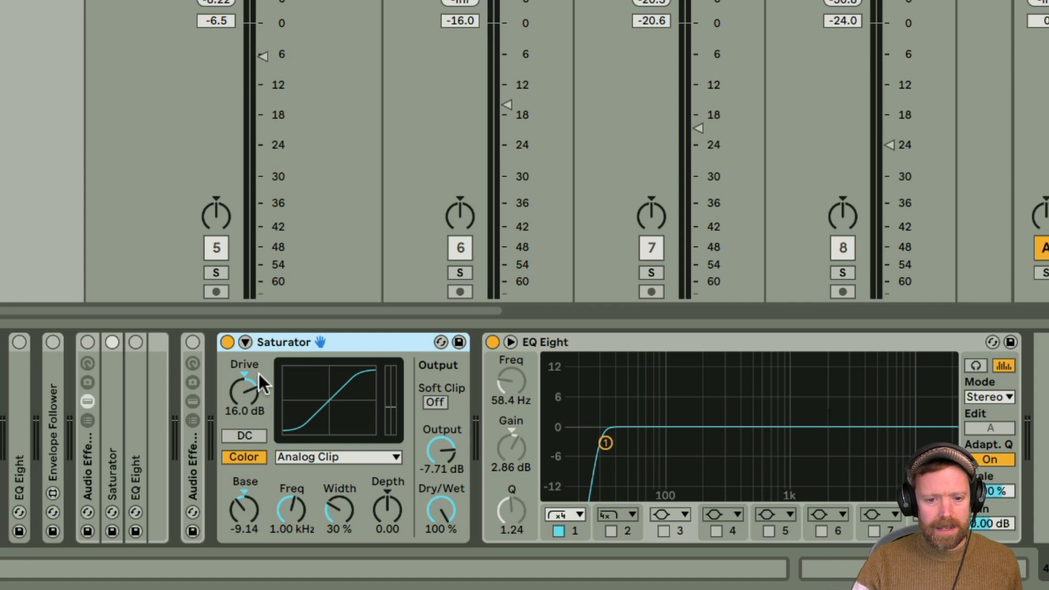
pyautogui.press('space')
pyautogui.moveTo(248, 396)
pyautogui.mouseDown()
pyautogui.moveTo(248, 379)
pyautogui.moveTo(248, 394)
pyautogui.mouseUp()
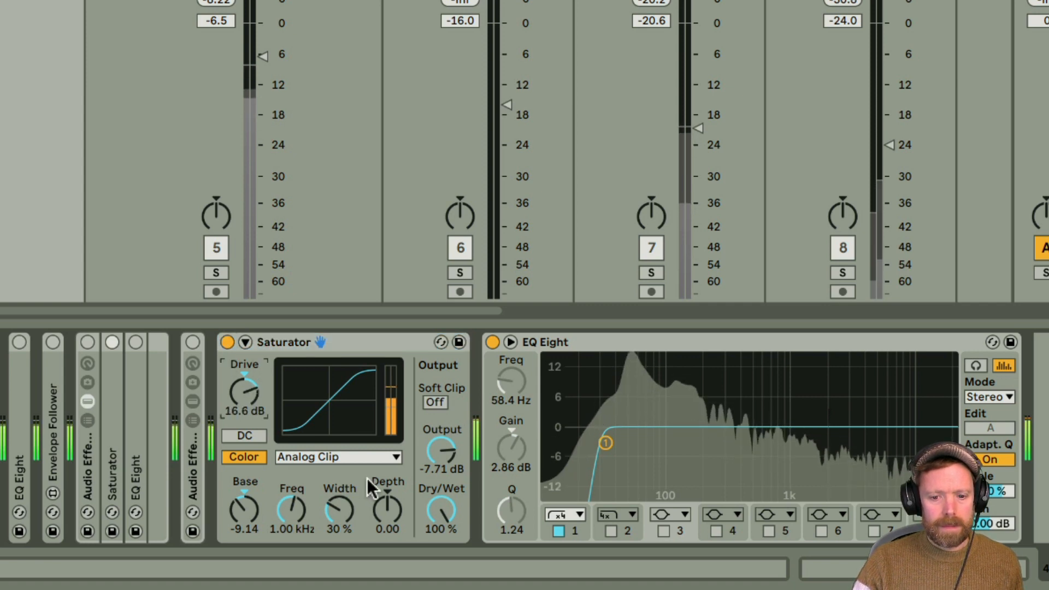
pyautogui.moveTo(434, 507); pyautogui.dragTo(435, 552)
pyautogui.moveTo(246, 507); pyautogui.dragTo(246, 516)
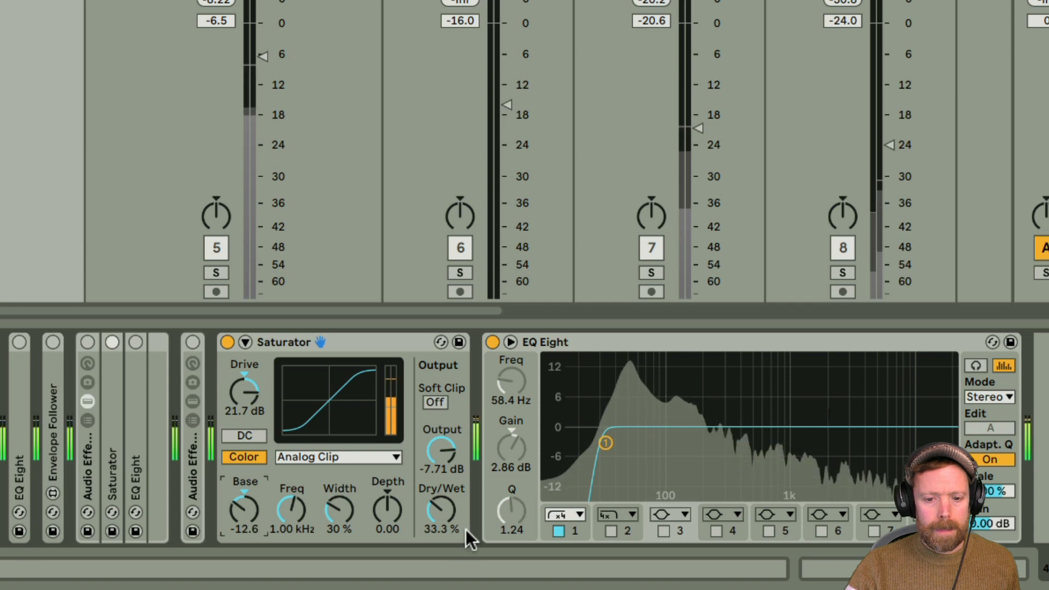
pyautogui.moveTo(464, 529); pyautogui.dragTo(463, 544)
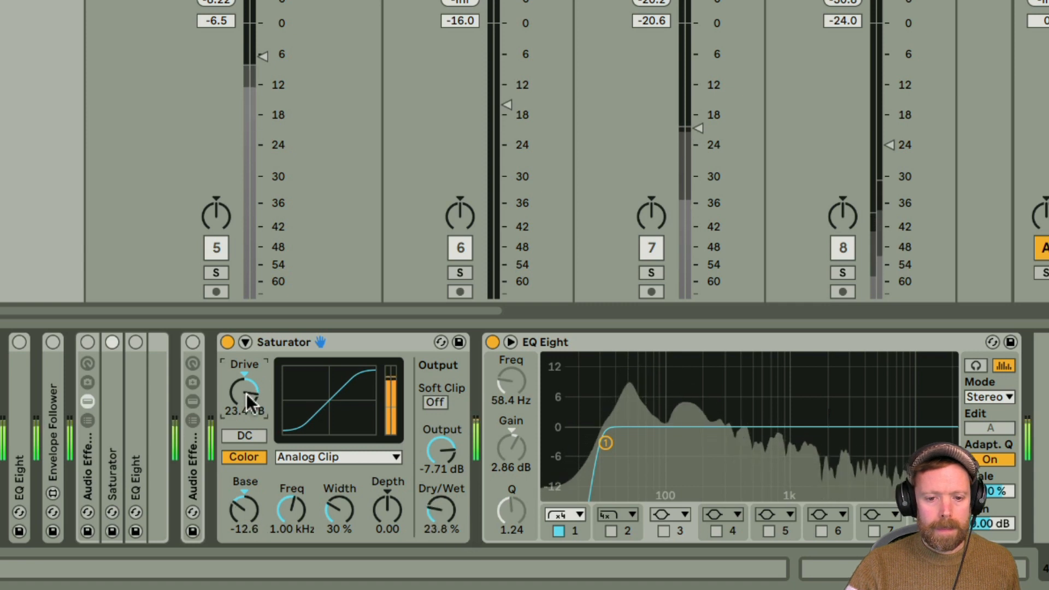
pyautogui.moveTo(421, 500)
pyautogui.mouseDown()
pyautogui.moveTo(422, 524)
pyautogui.moveTo(422, 511)
pyautogui.mouseUp()
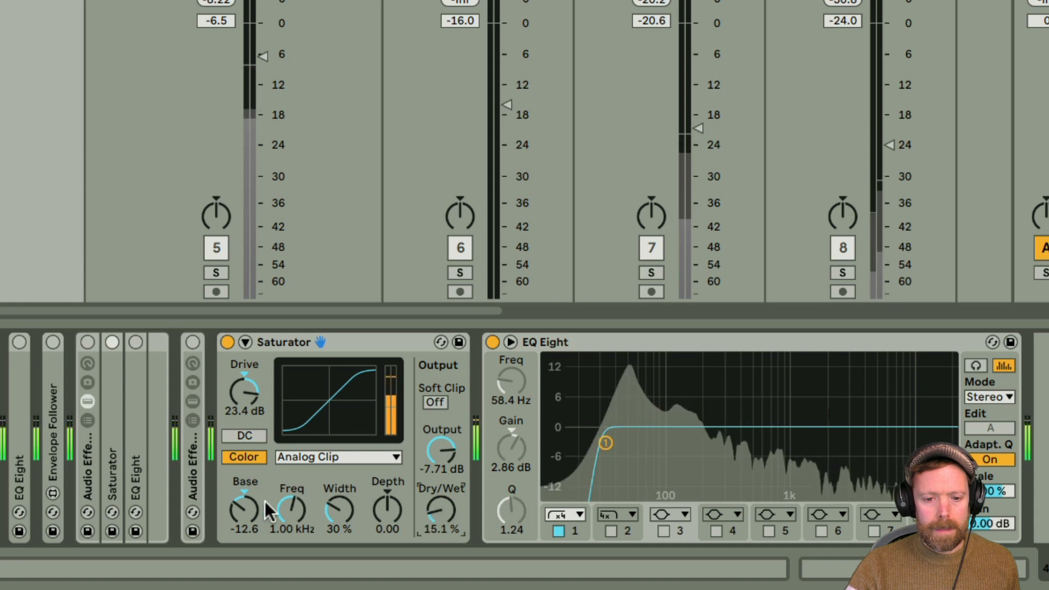
pyautogui.moveTo(253, 400); pyautogui.dragTo(253, 405)
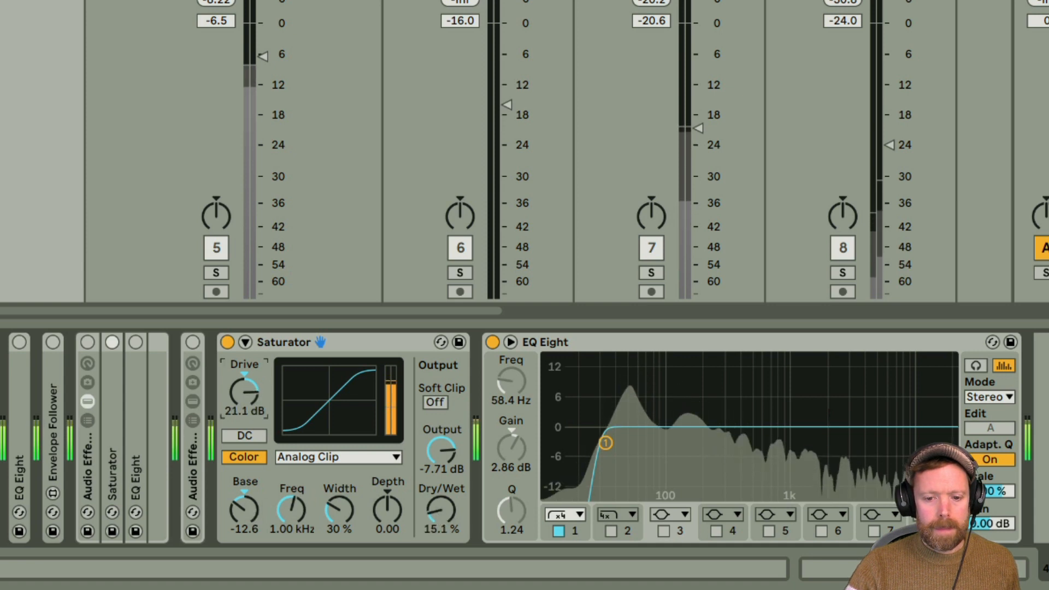
pyautogui.click(228, 342)
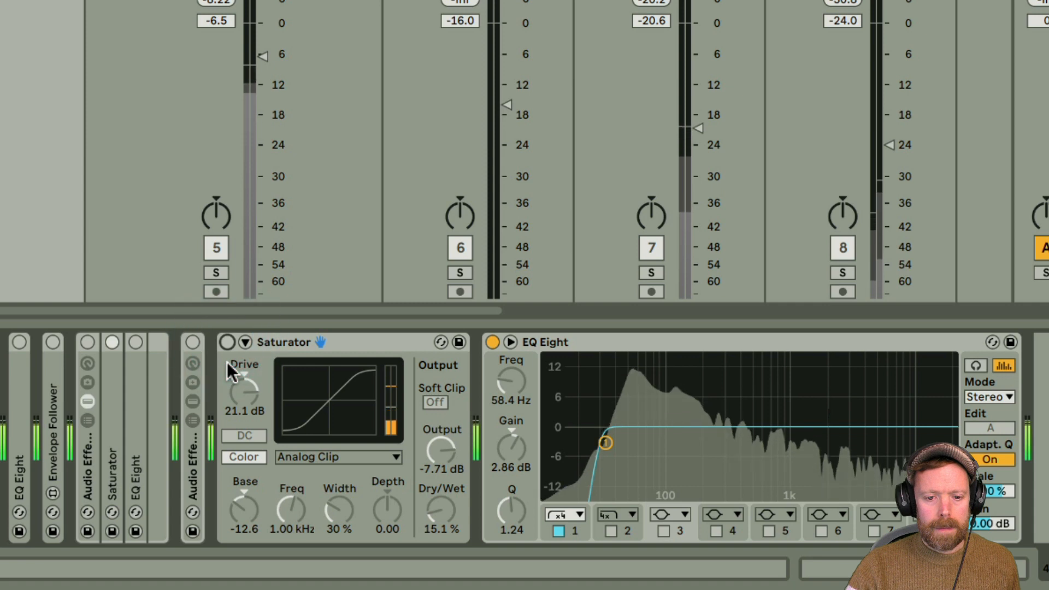
pyautogui.click(227, 342)
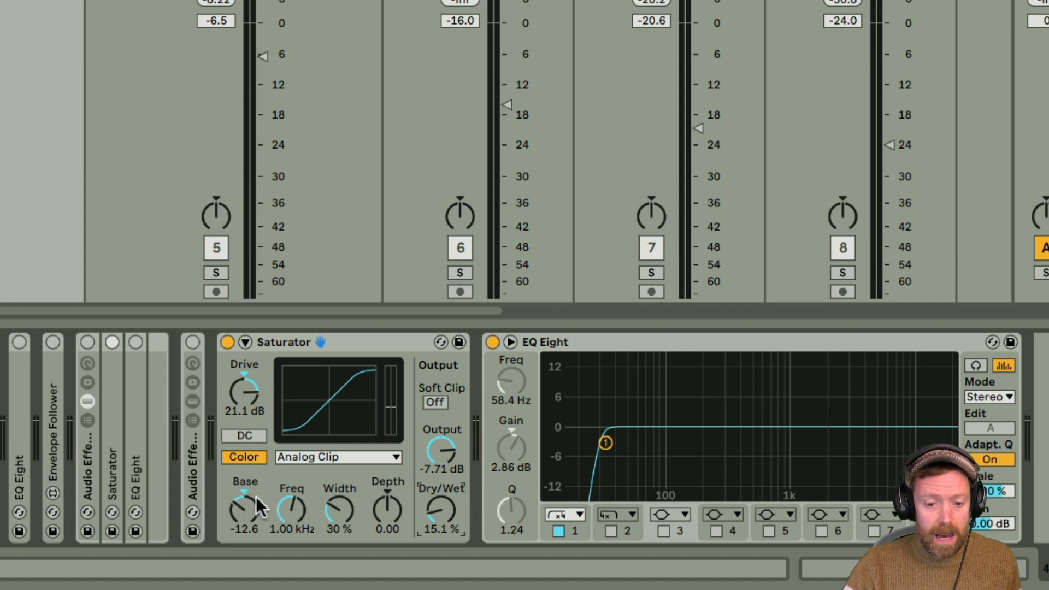
# - Audition the Saturator's Soft Sine and Medium Curve types during playback and set the curve type to Hard Curve
pyautogui.click(313, 455)
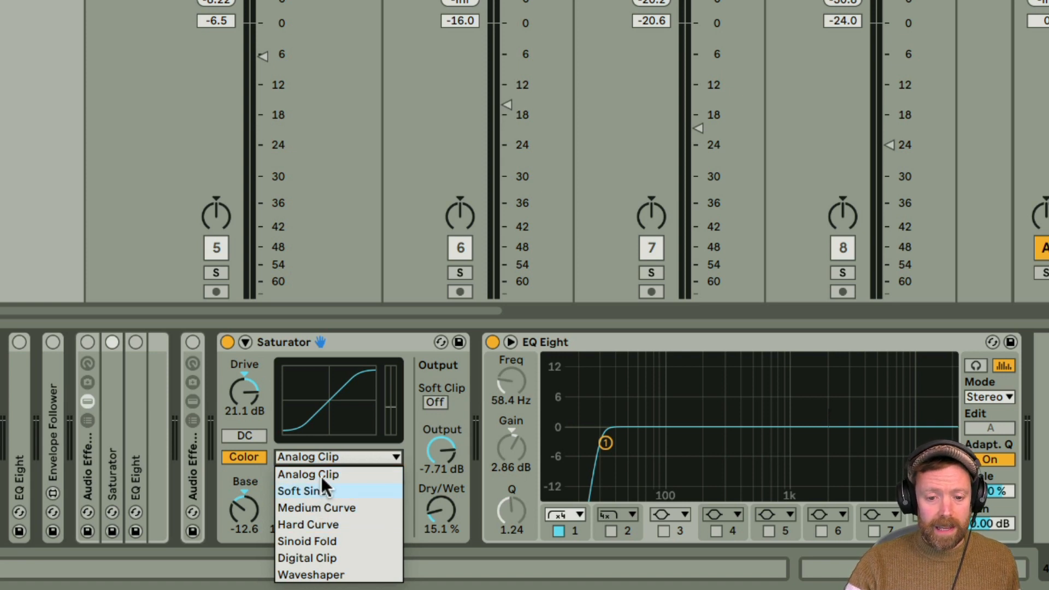
pyautogui.click(317, 492)
pyautogui.press('space')
pyautogui.click(300, 455)
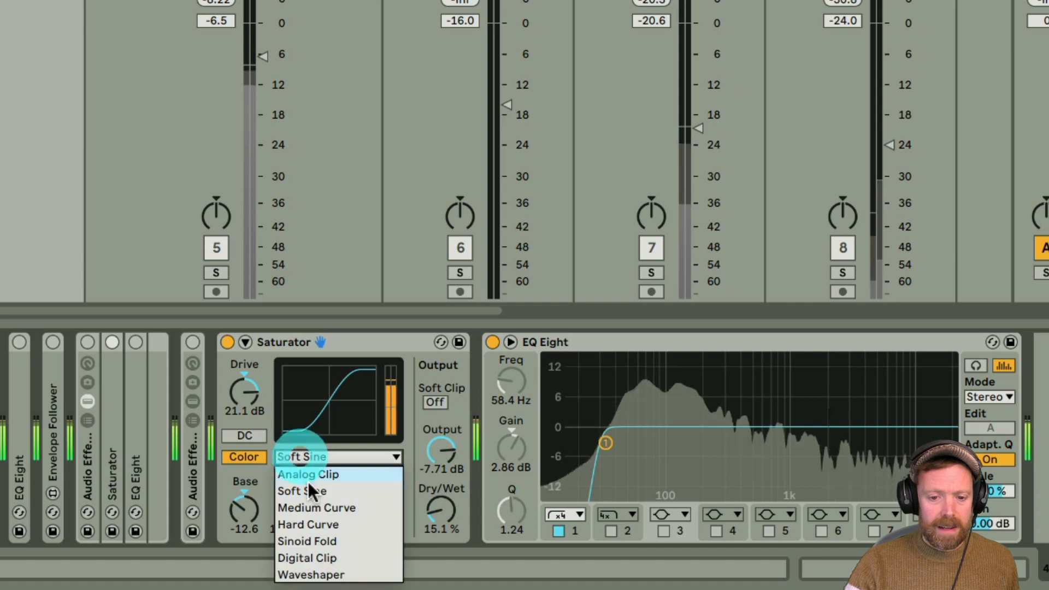
pyautogui.click(316, 508)
pyautogui.click(307, 456)
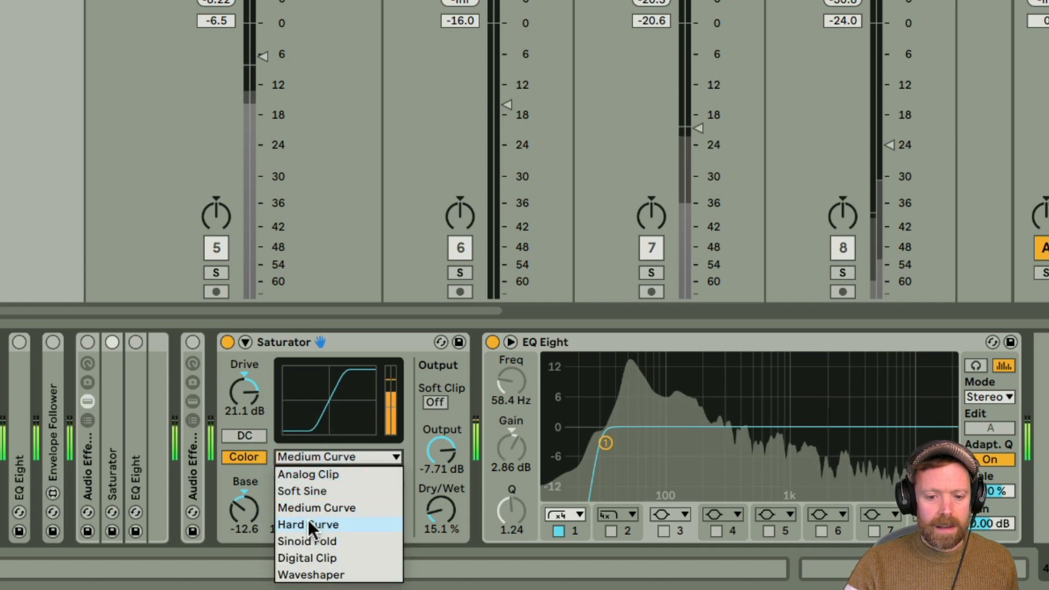
pyautogui.click(308, 523)
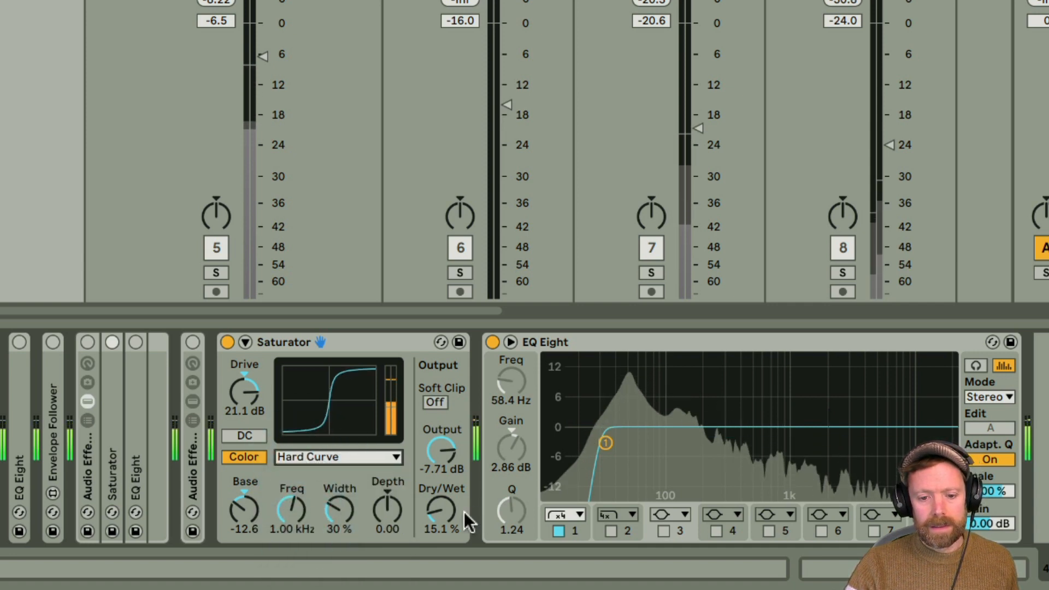
# - Lower the Saturator's Dry/Wet to about 5.56% during playback and compare it with bypass
pyautogui.moveTo(463, 511); pyautogui.dragTo(464, 533)
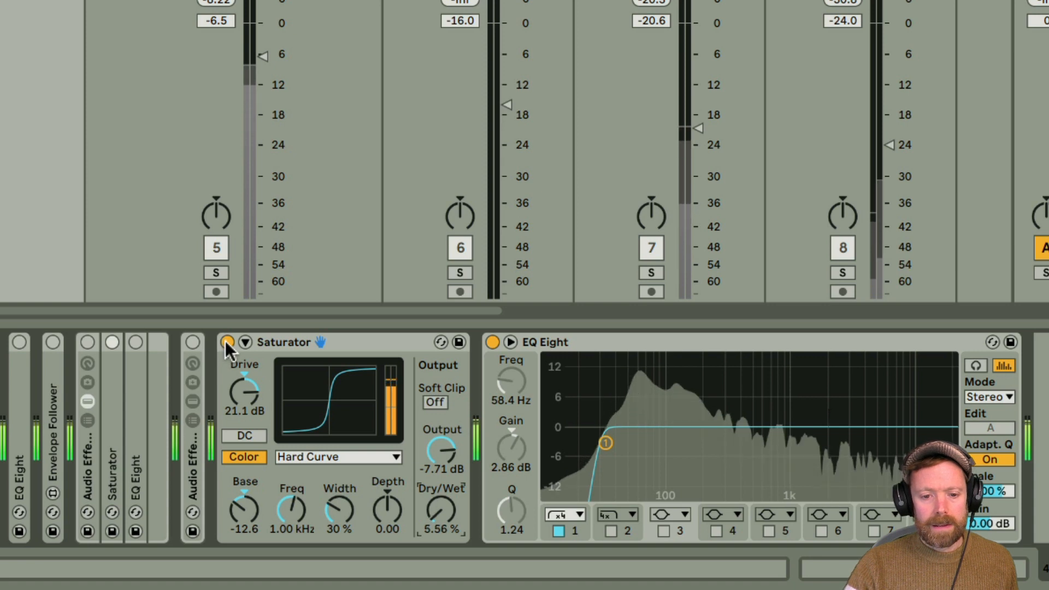
pyautogui.click(226, 343)
pyautogui.click(226, 342)
# - Lower the Saturator's Base to about -13.7 and Drive to about 14.3 dB, and compare it with bypass
pyautogui.moveTo(248, 500)
pyautogui.mouseDown()
pyautogui.moveTo(248, 521)
pyautogui.moveTo(248, 507)
pyautogui.mouseUp()
pyautogui.moveTo(244, 392); pyautogui.dragTo(244, 404)
pyautogui.click(225, 341)
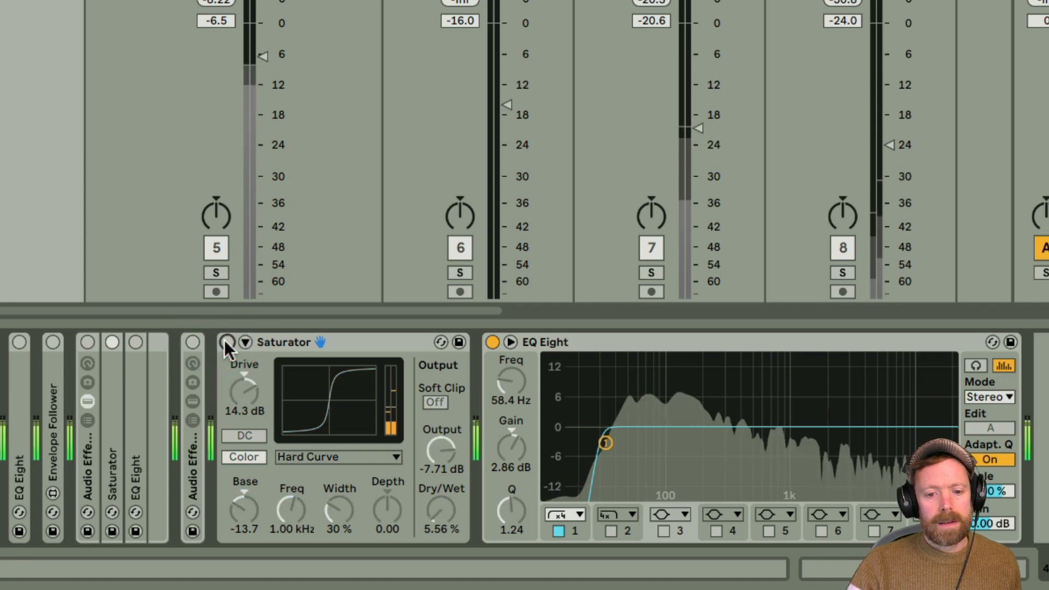
pyautogui.click(226, 342)
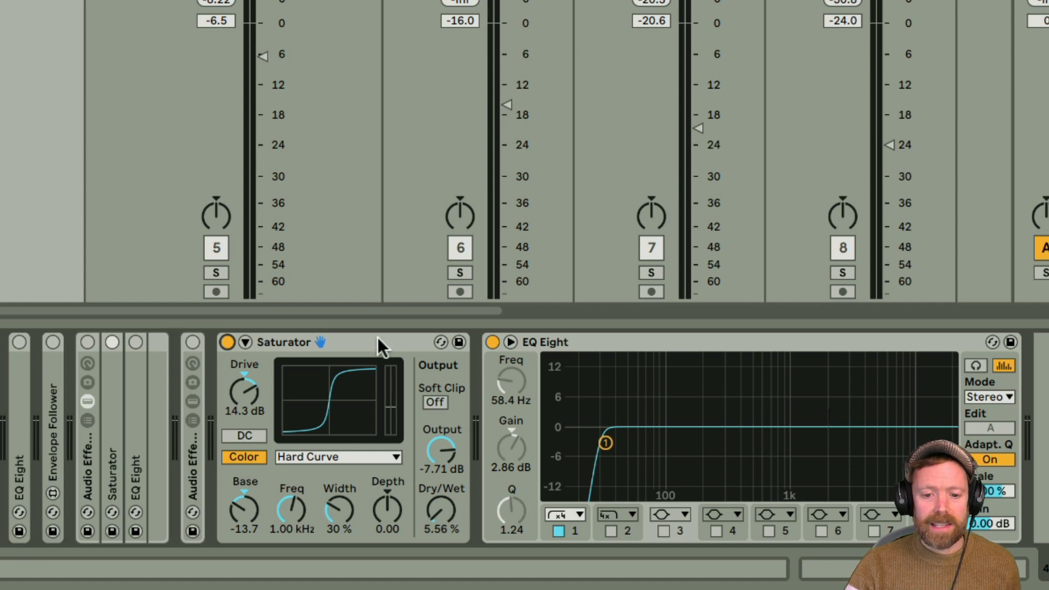
# - Switch EQ Eight bands 3 and 4 on and off again while playback is stopped
pyautogui.click(348, 337)
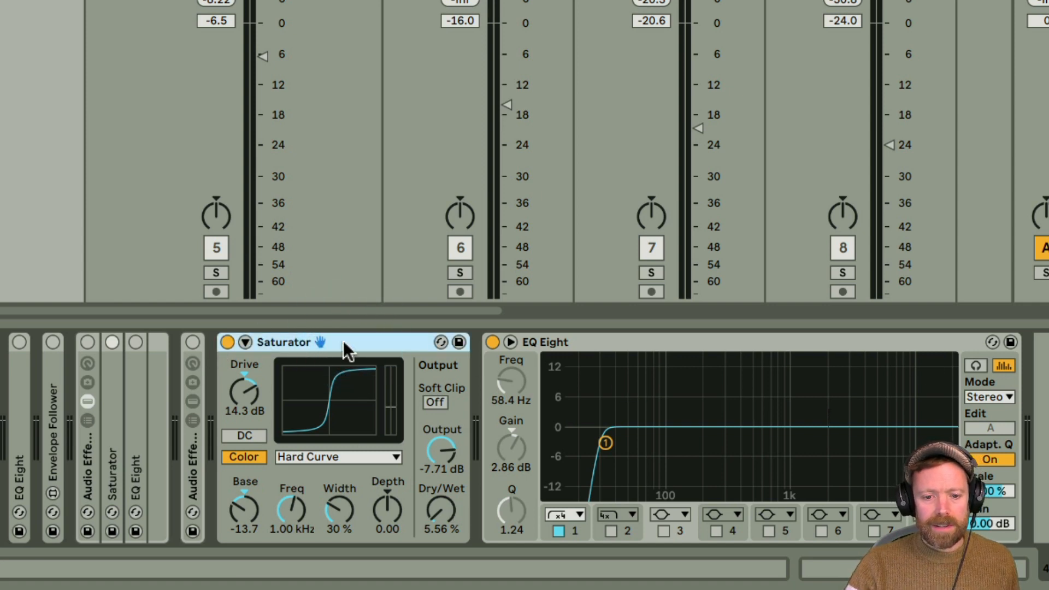
pyautogui.click(634, 335)
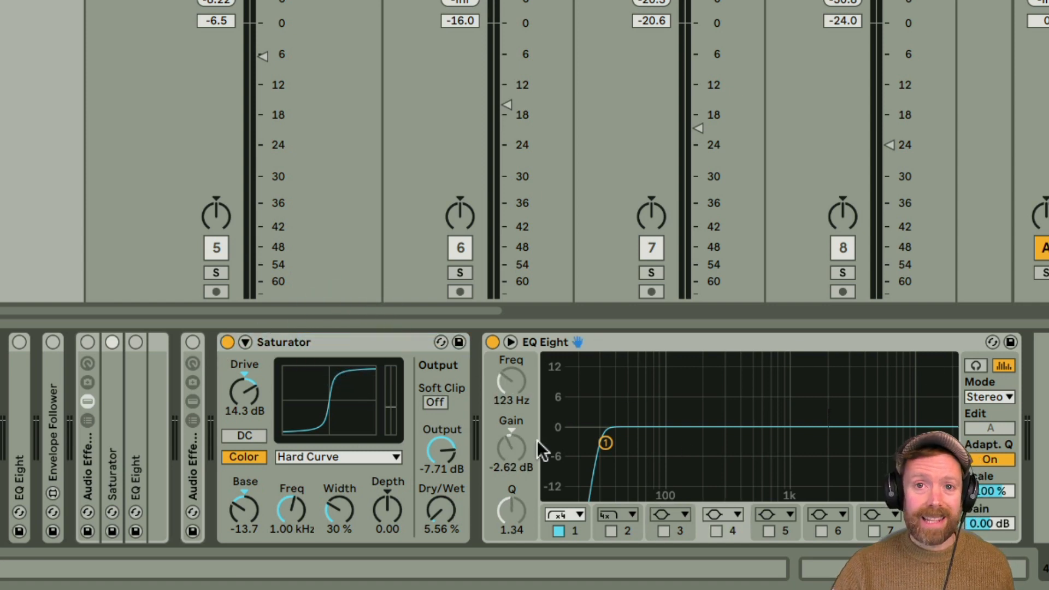
pyautogui.click(662, 530)
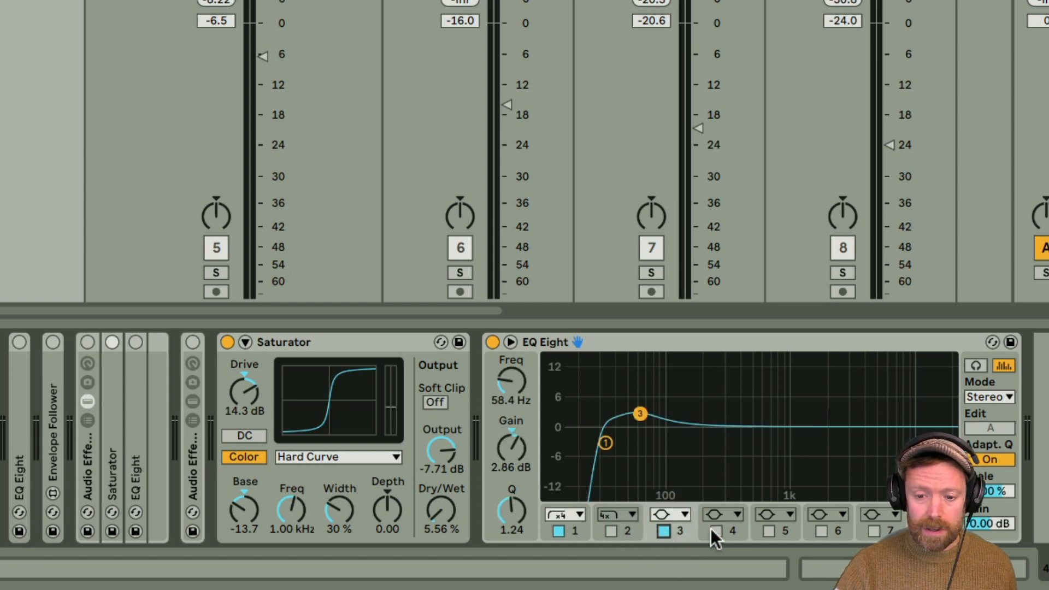
pyautogui.click(713, 531)
pyautogui.click(714, 530)
pyautogui.click(663, 531)
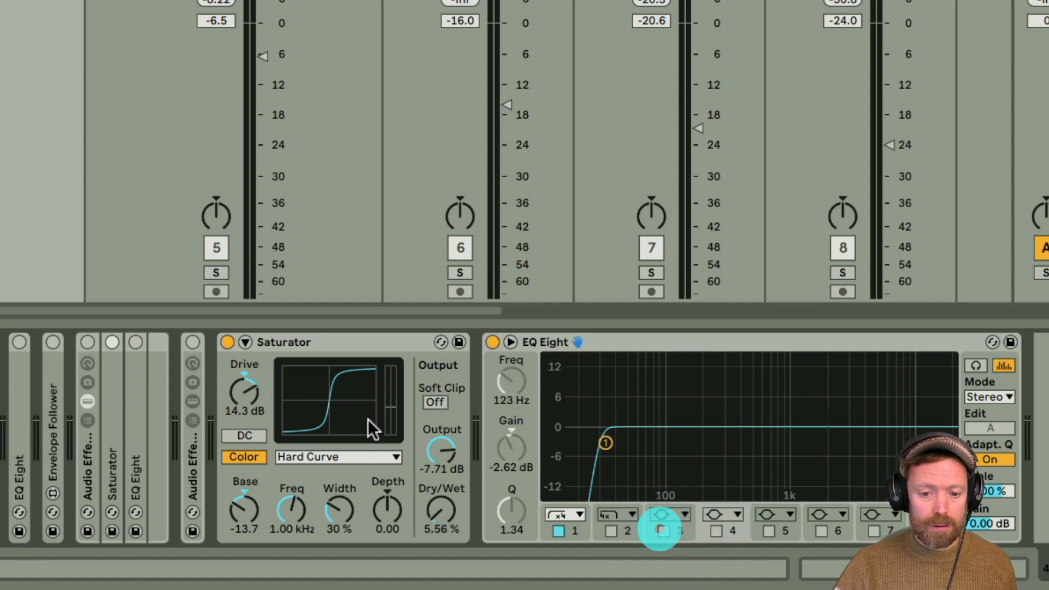
# - Enable EQ Eight bands 3 and 4 during playback to shape the saturated signal, and stop playback
pyautogui.press('space')
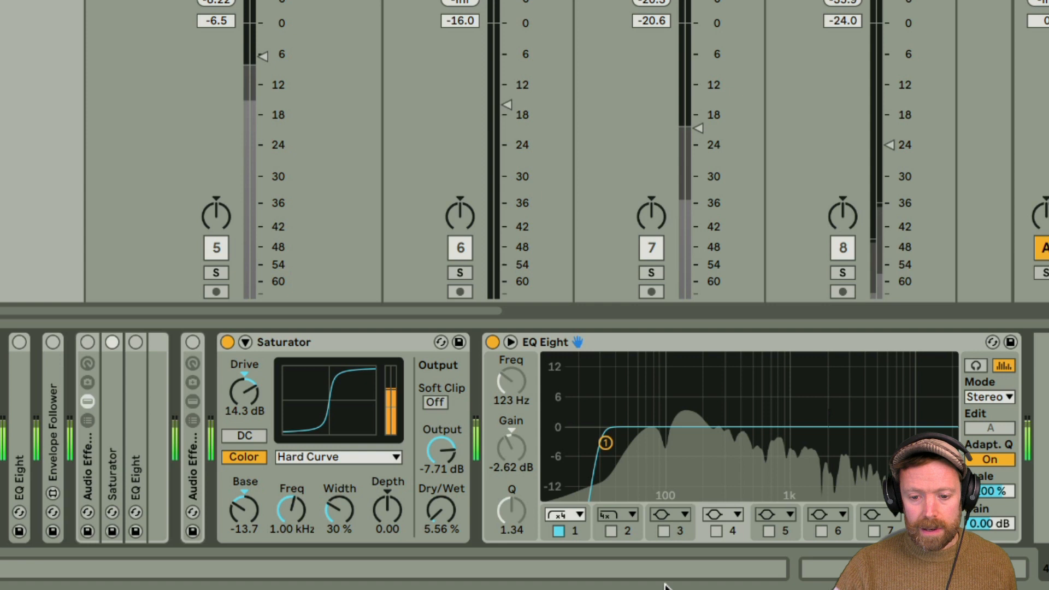
pyautogui.click(661, 531)
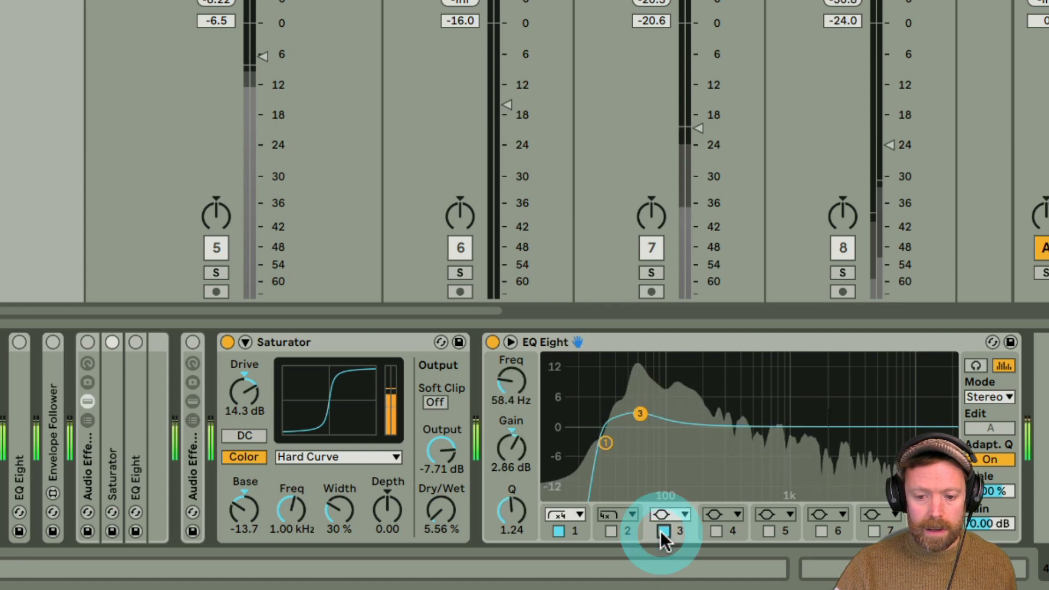
pyautogui.click(716, 531)
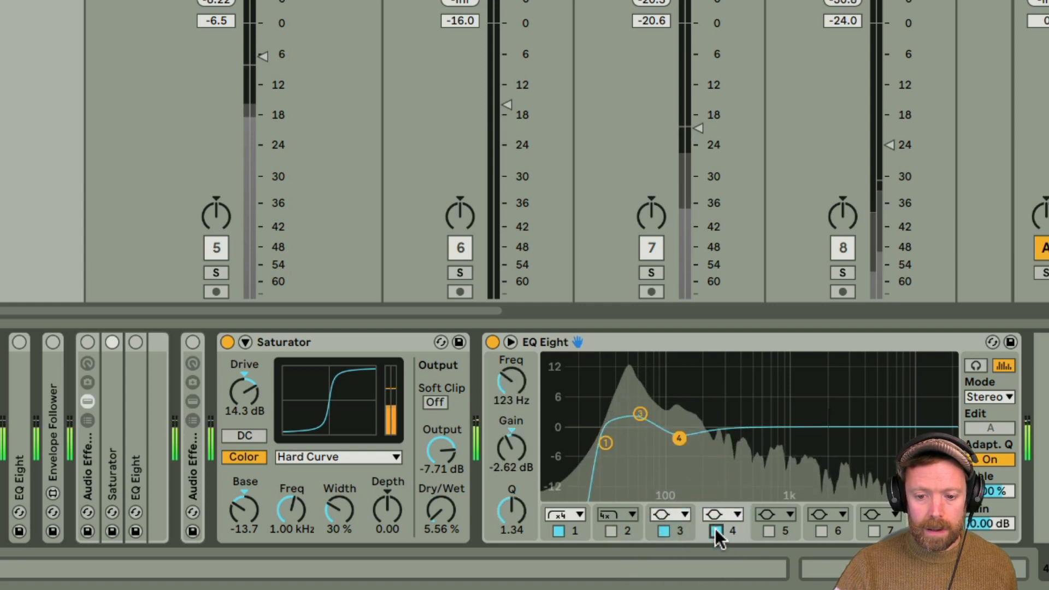
pyautogui.press('space')
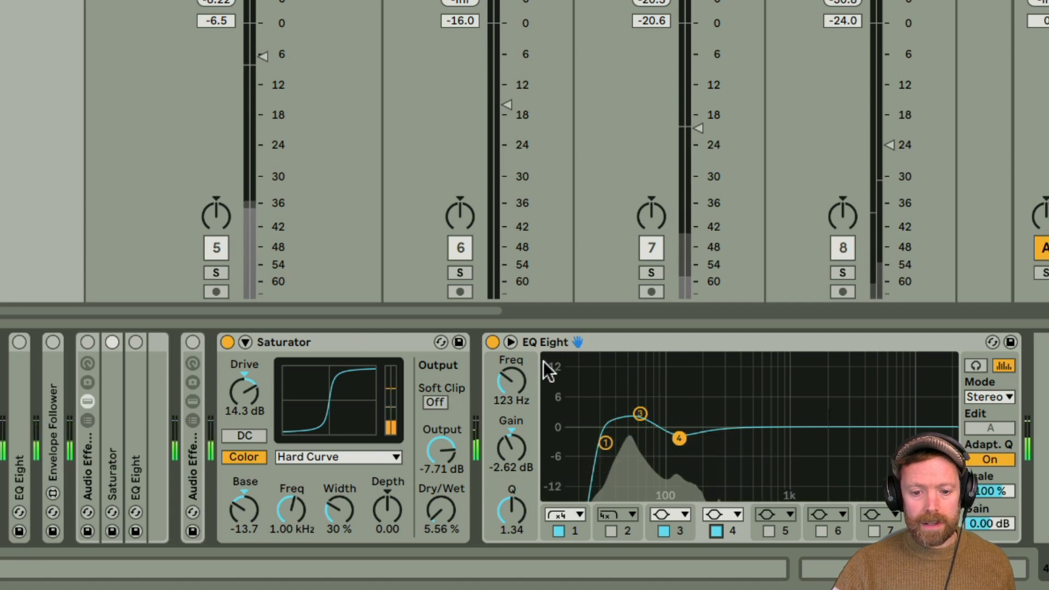
# - Group the Saturator and the EQ Eight after it into one Audio Effect Rack
pyautogui.click(329, 342)
pyautogui.keyDown('shift'); pyautogui.click(624, 339); pyautogui.keyUp('shift')
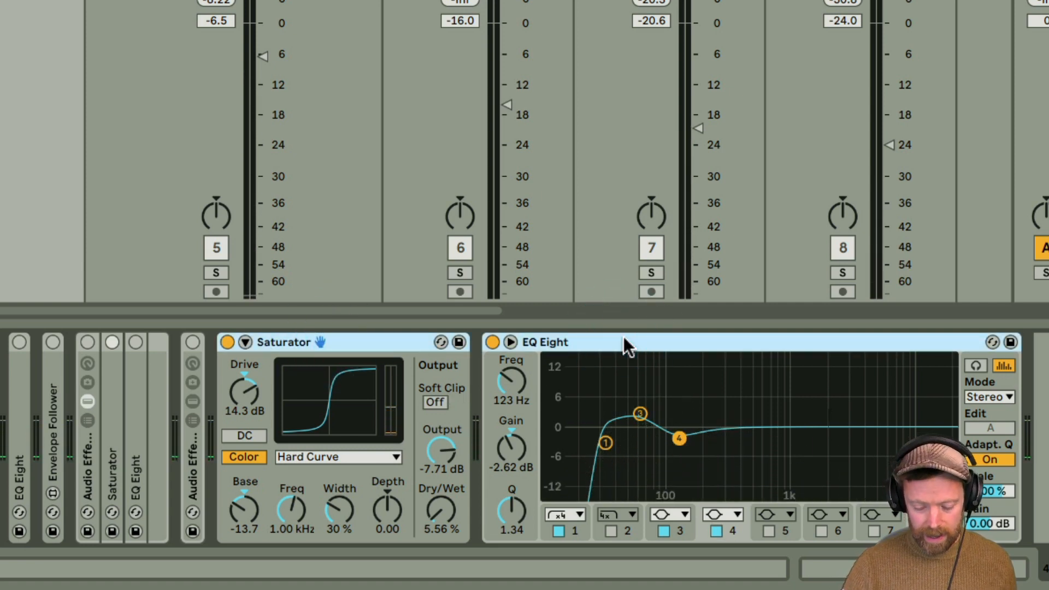
pyautogui.click(365, 341)
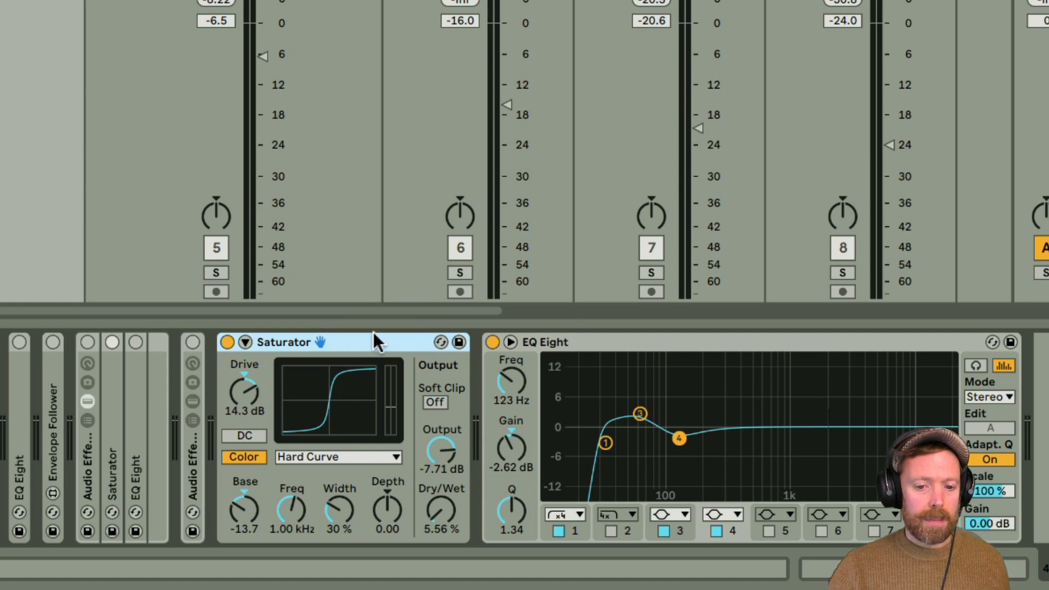
pyautogui.keyDown('shift'); pyautogui.click(629, 341); pyautogui.keyUp('shift')
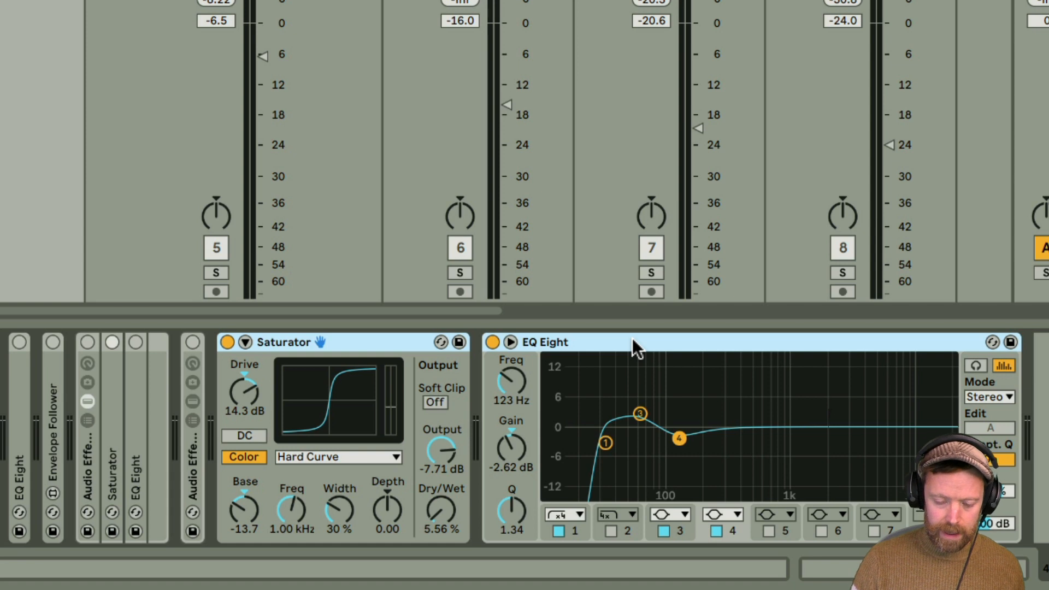
pyautogui.rightClick(596, 340)
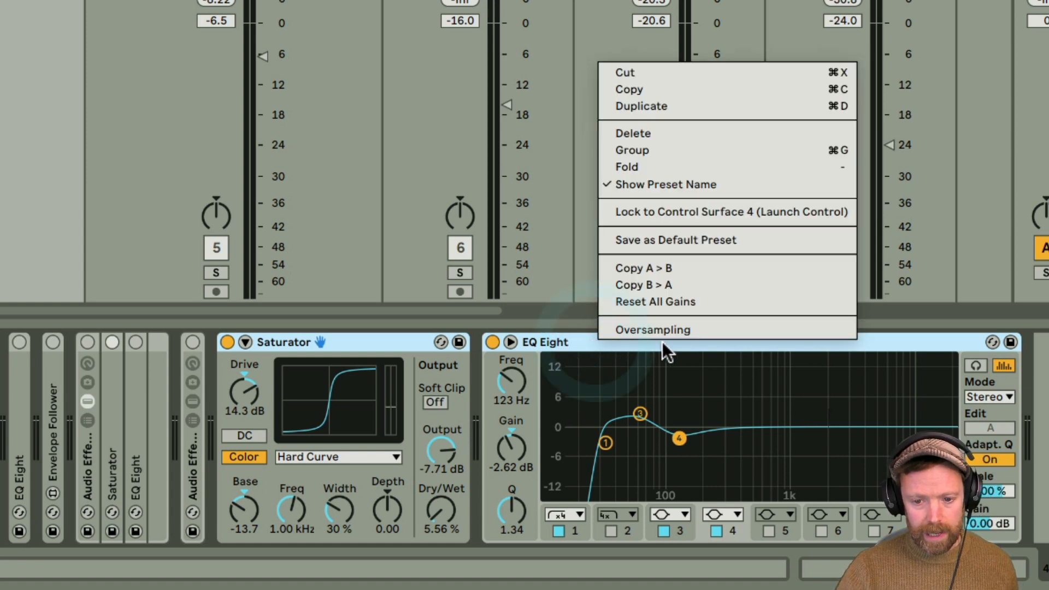
pyautogui.click(710, 146)
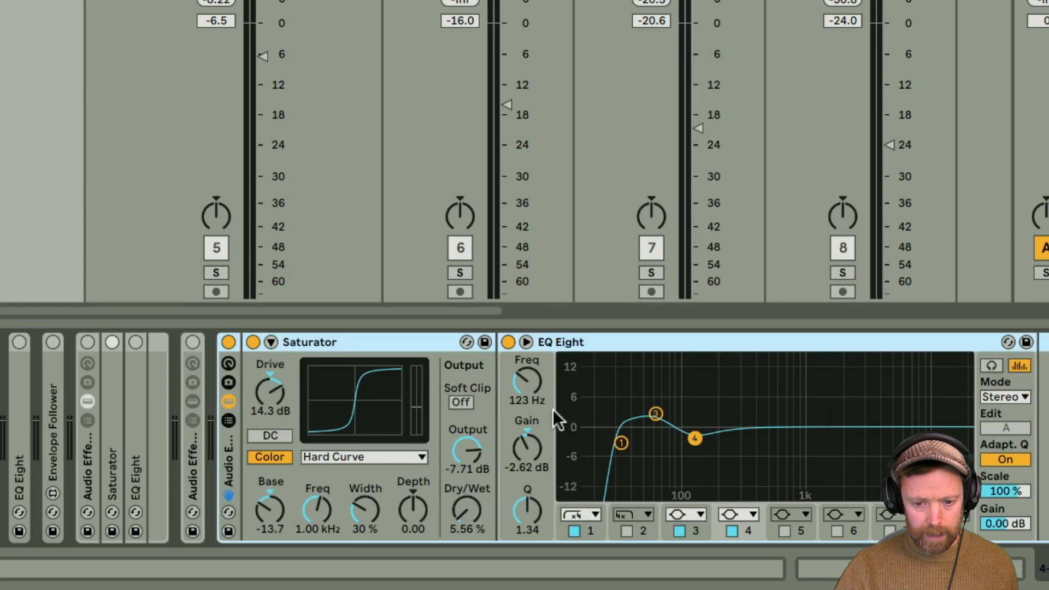
# - Play the track and compare the sound with the Saturator and EQ Eight rack bypassed and active
pyautogui.click(417, 340)
pyautogui.click(612, 341)
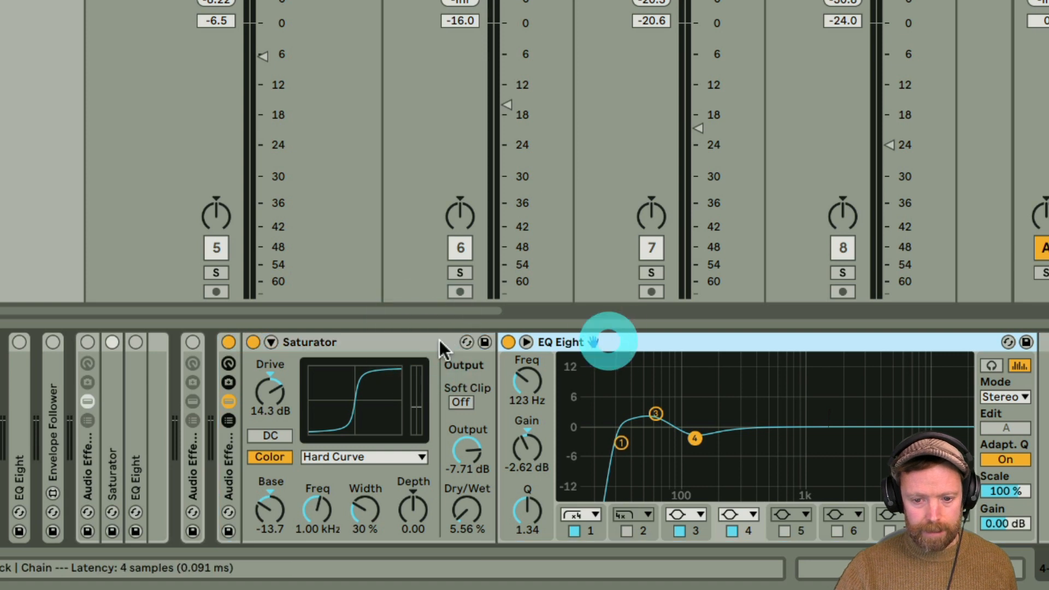
pyautogui.click(407, 343)
pyautogui.press('space')
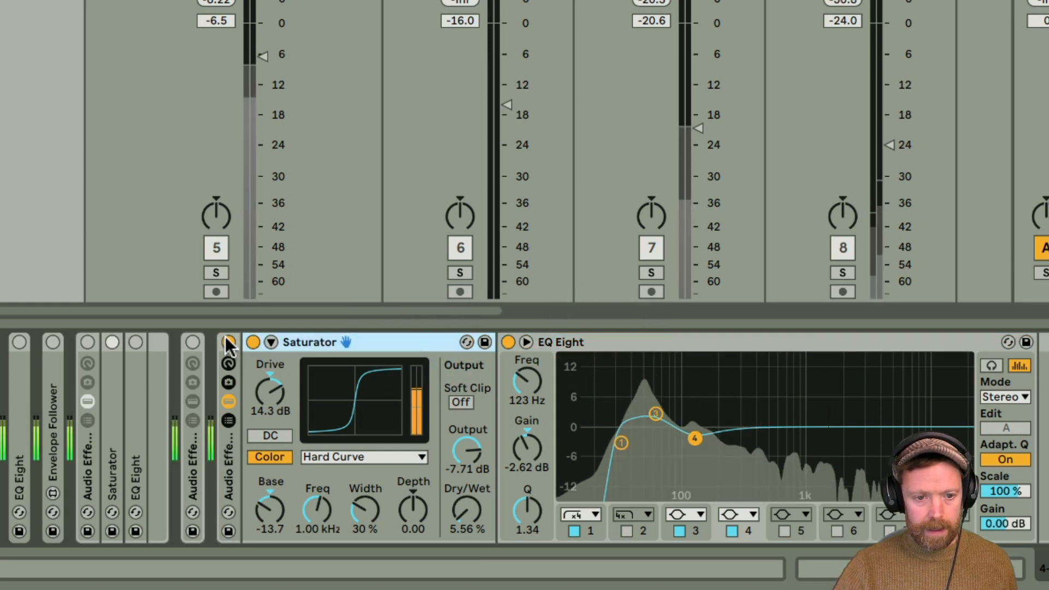
pyautogui.click(229, 344)
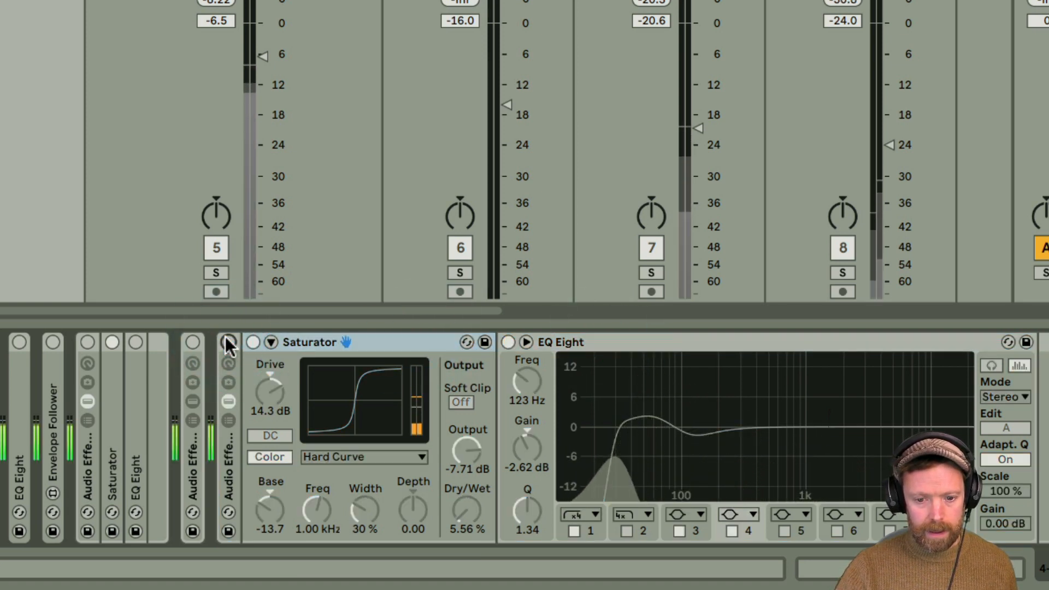
pyautogui.click(229, 342)
# - Lower the Saturator's Drive to about 10.9 dB during playback and compare it with the whole rack bypassed
pyautogui.moveTo(269, 392); pyautogui.dragTo(269, 410)
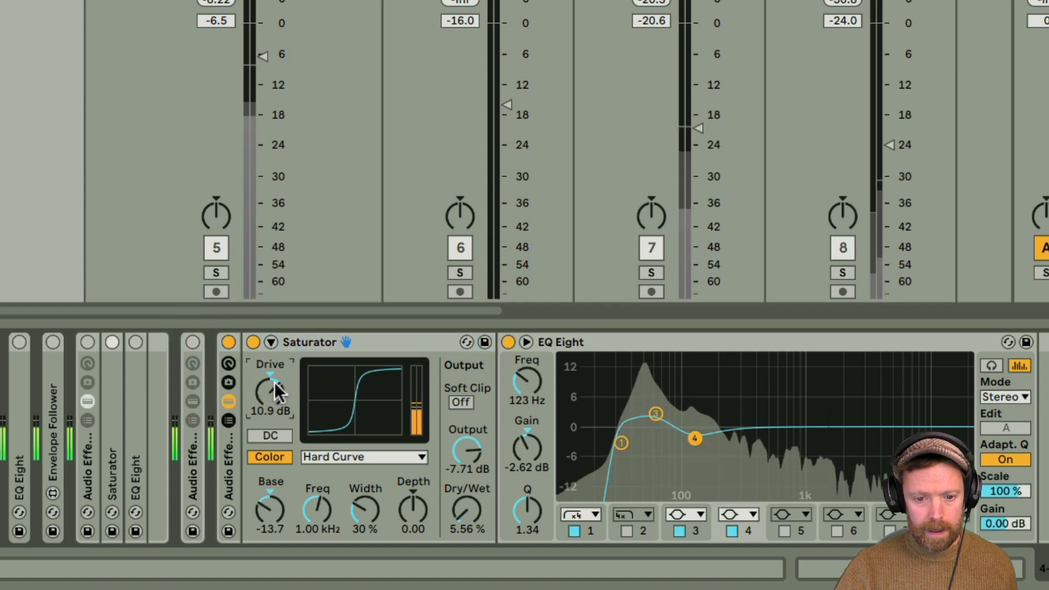
pyautogui.click(228, 343)
pyautogui.click(228, 343)
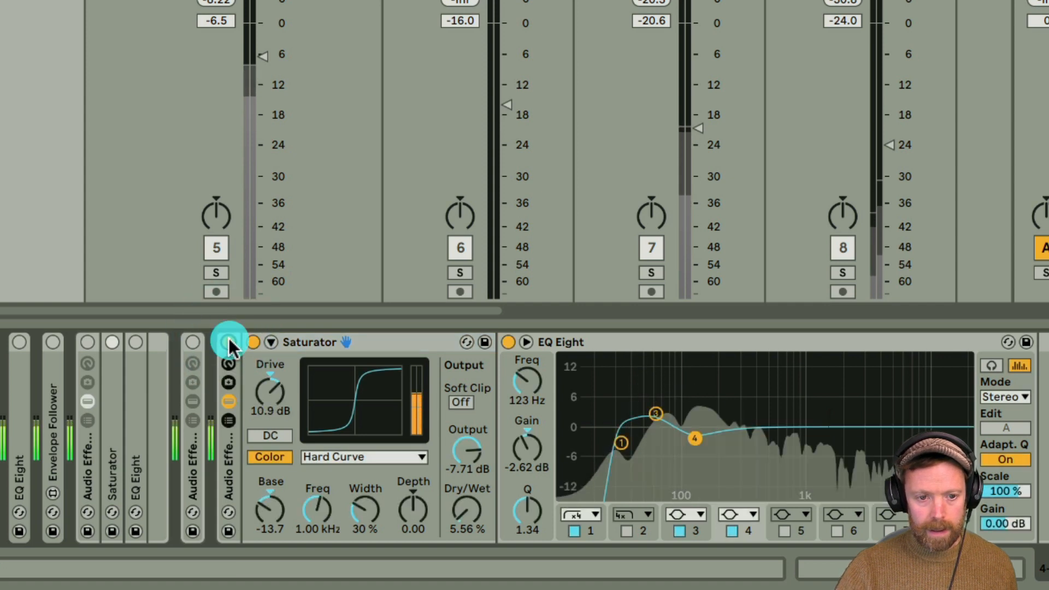
pyautogui.click(651, 333)
pyautogui.click(362, 339)
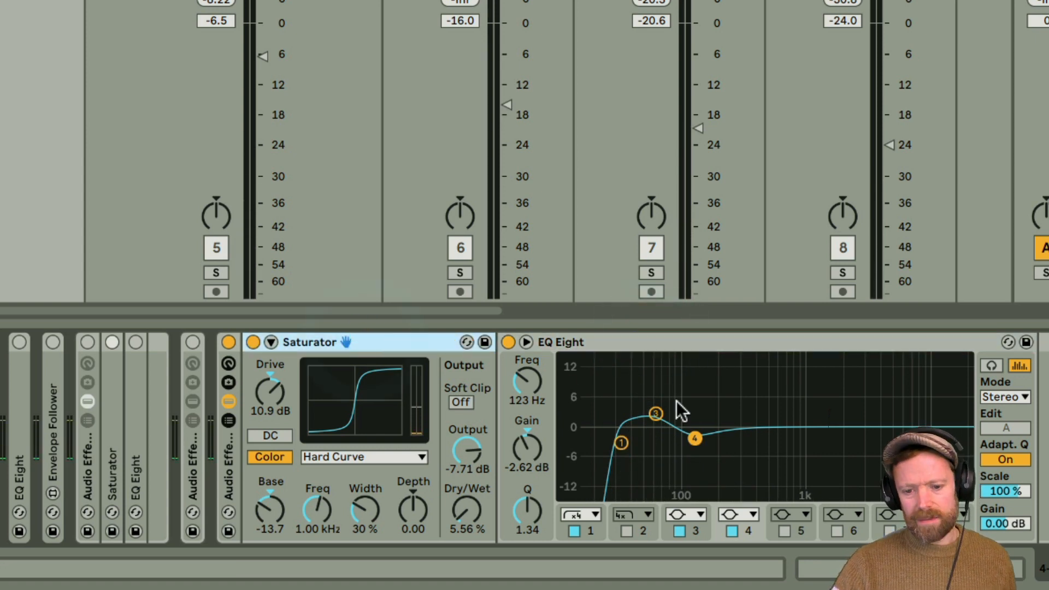
pyautogui.click(326, 344)
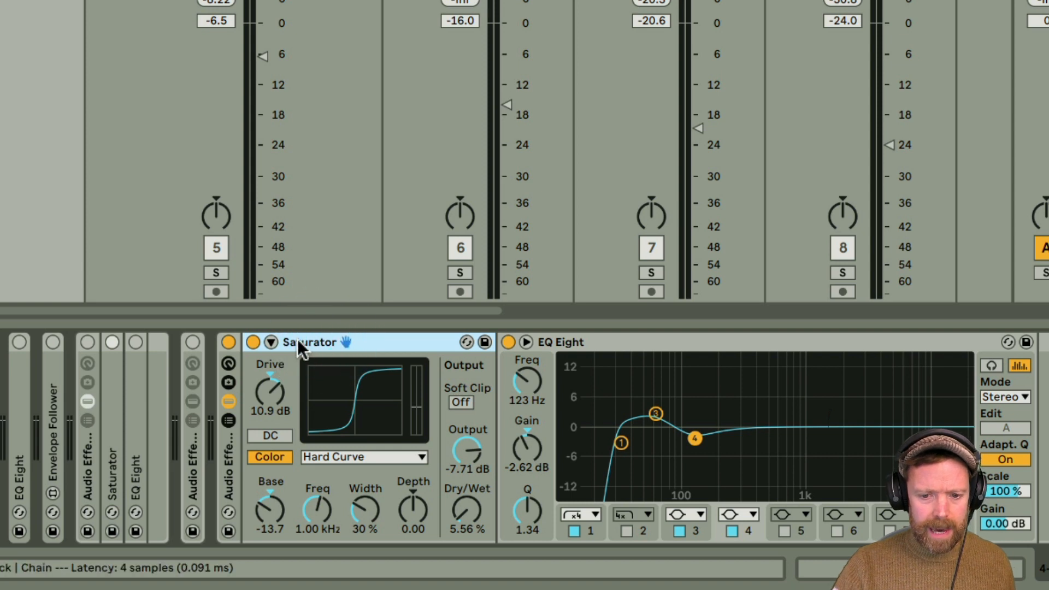
# - Deactivate the Saturator and EQ Eight rack and fold both of its devices
pyautogui.click(229, 341)
pyautogui.click(424, 335)
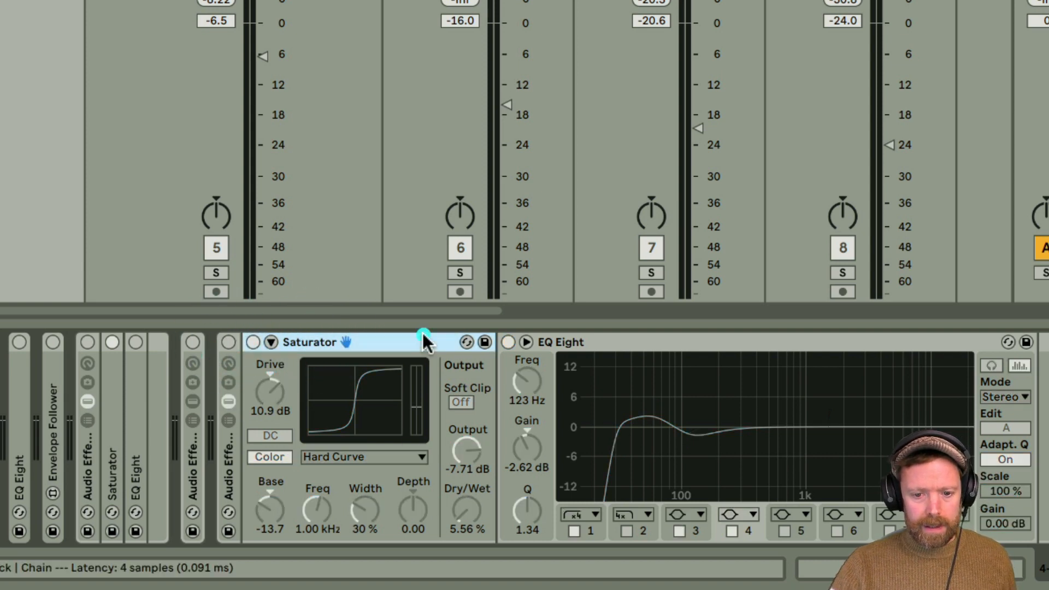
pyautogui.click(423, 336)
pyautogui.doubleClick(375, 340)
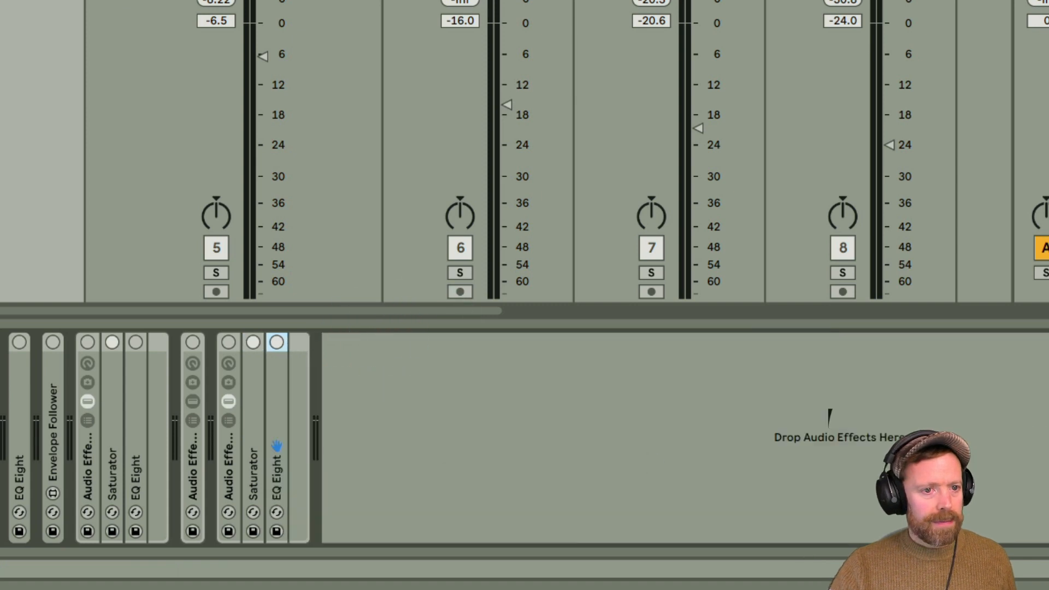
# - Add a new default Saturator after the deactivated rack, using the browser and hiding it again
pyautogui.press('super+alt+b')
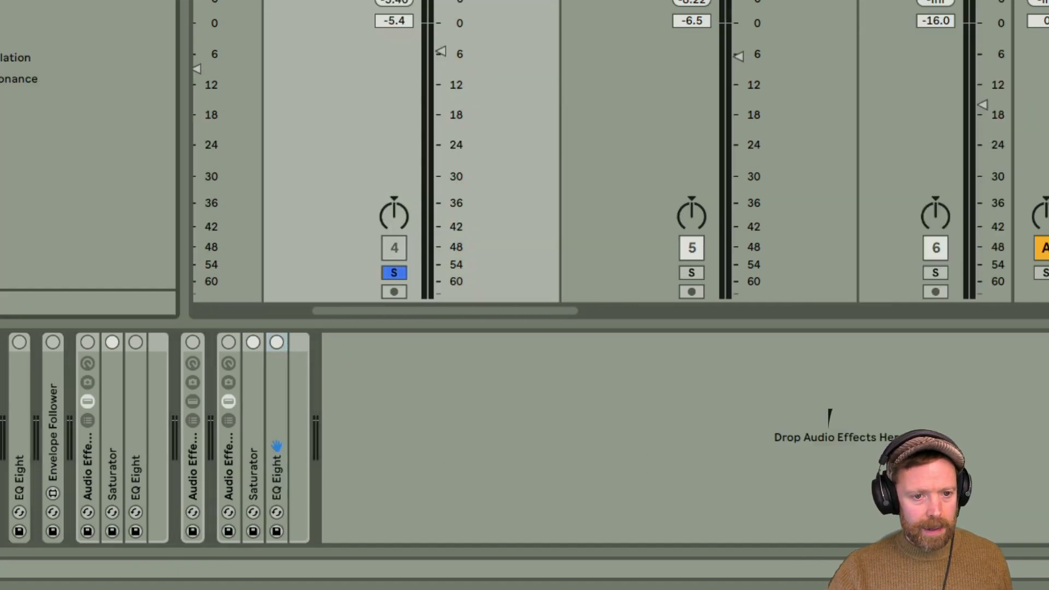
pyautogui.press('Return')
pyautogui.press('super+alt+b')
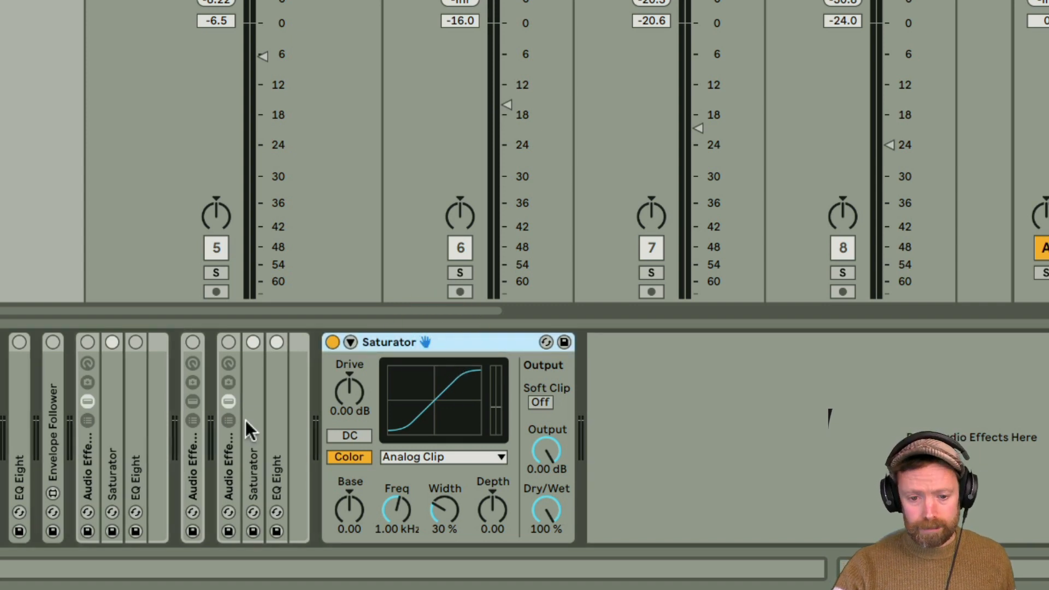
# - Group the new Saturator into an Audio Effect Rack, show its chain list and create a second, empty chain
pyautogui.click(445, 343)
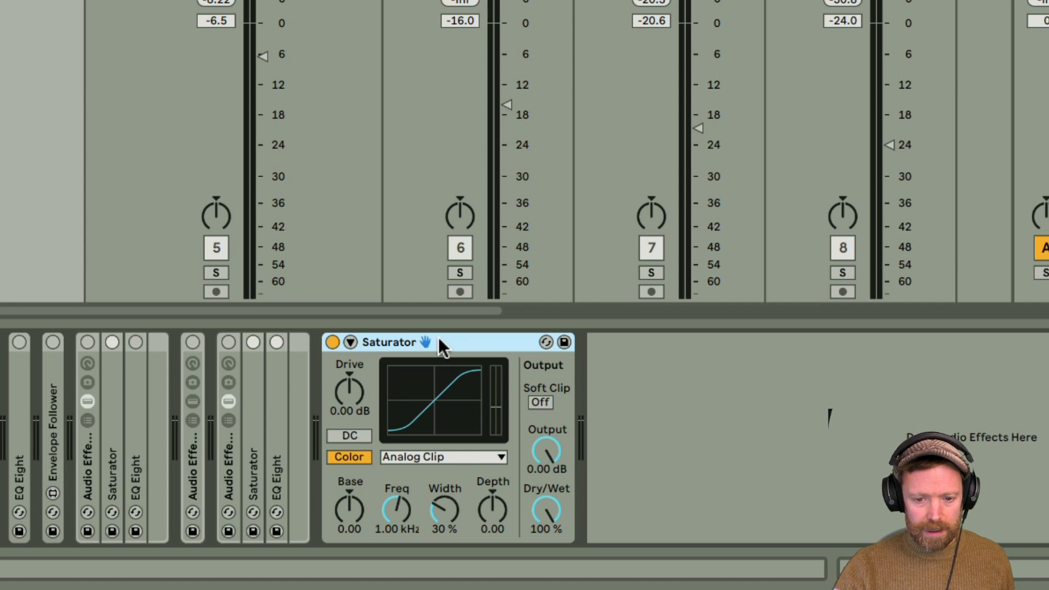
pyautogui.hotkey('ctrl', 'g')
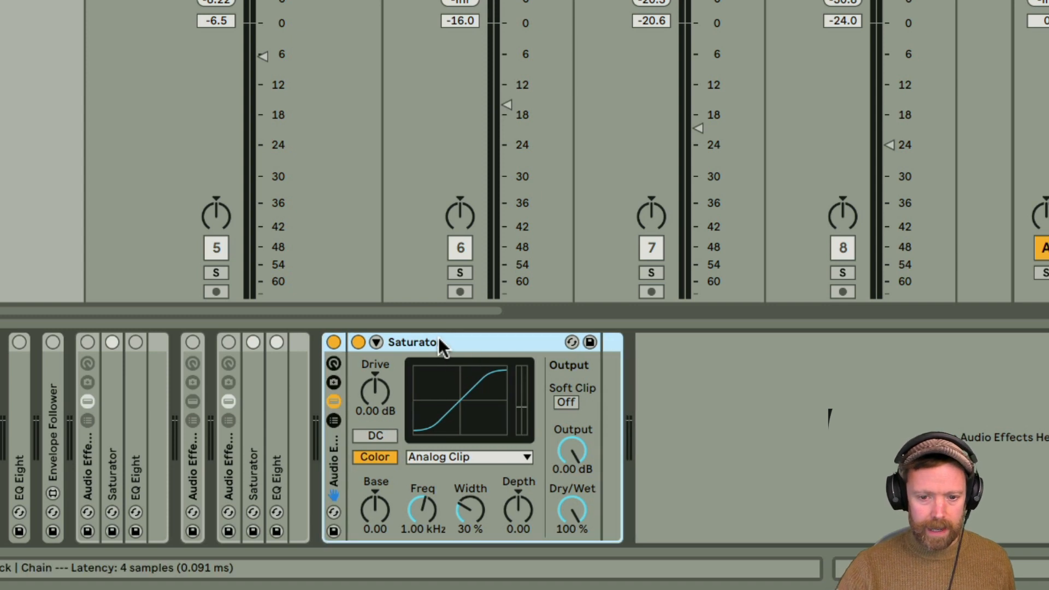
pyautogui.click(334, 420)
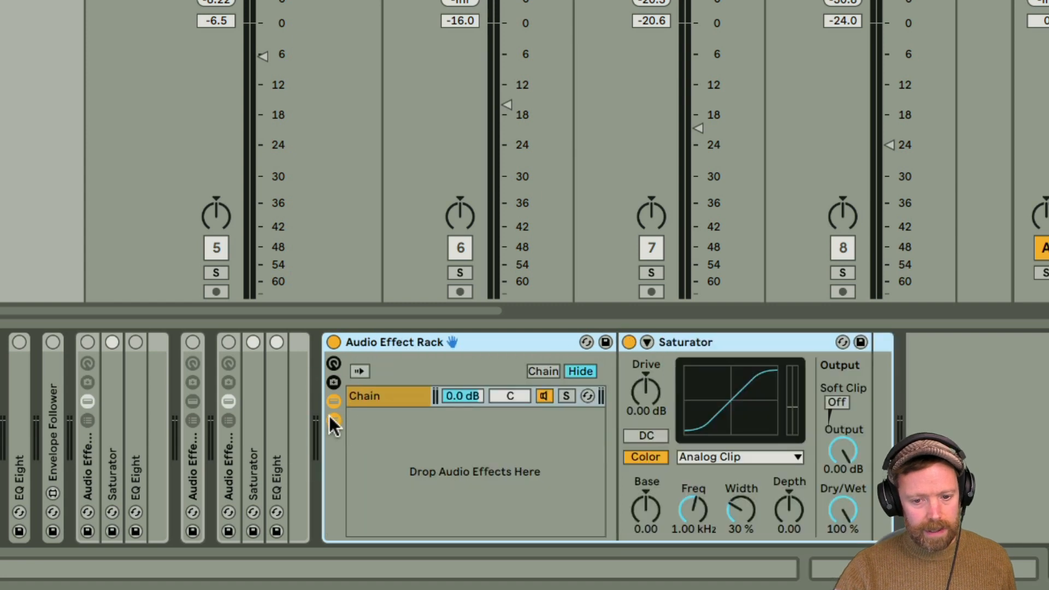
pyautogui.rightClick(382, 428)
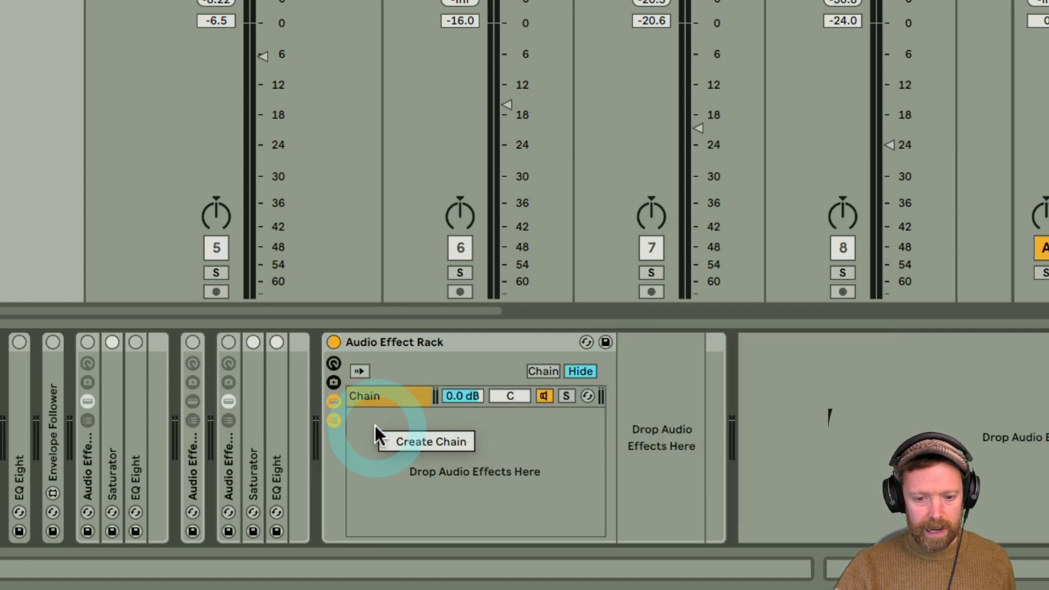
pyautogui.click(437, 440)
pyautogui.click(379, 396)
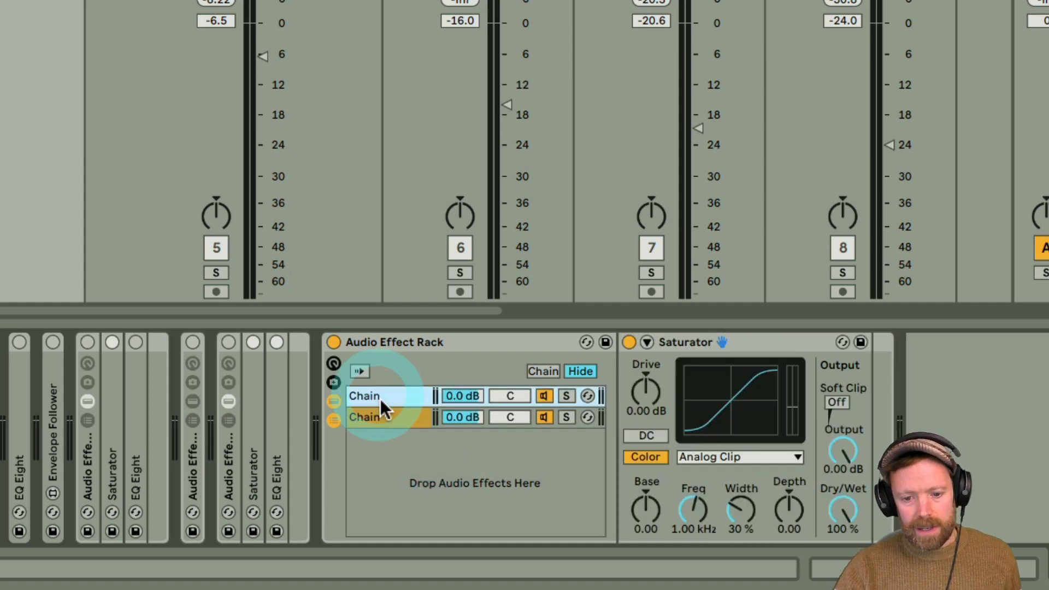
pyautogui.click(468, 344)
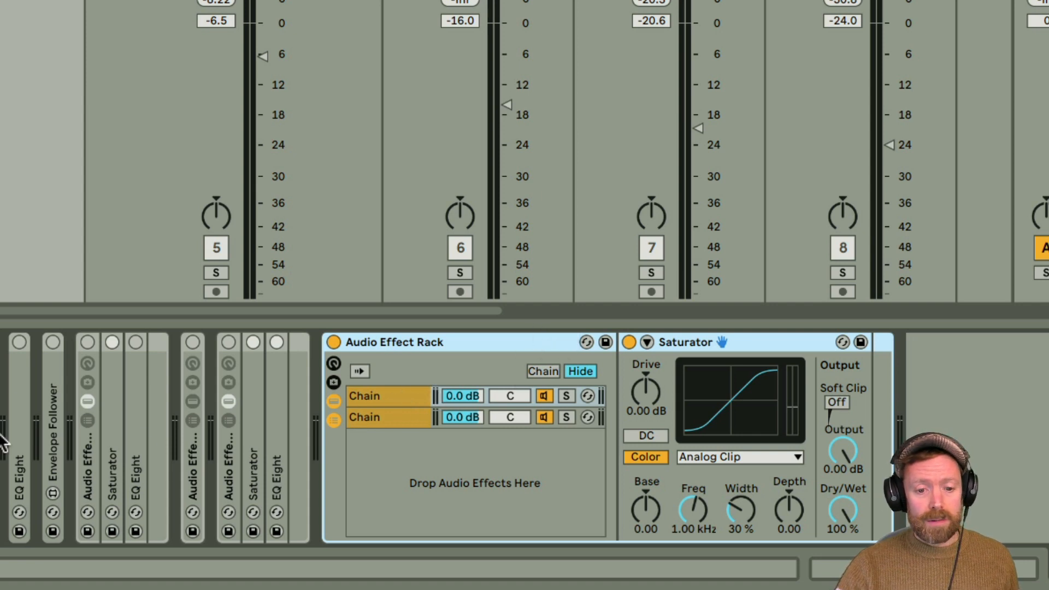
# - Examine the rack's empty second chain against its Saturator chain, including the Saturator's Dry/Wet control, and reselect the rack
pyautogui.hscroll(4, 33, 356)
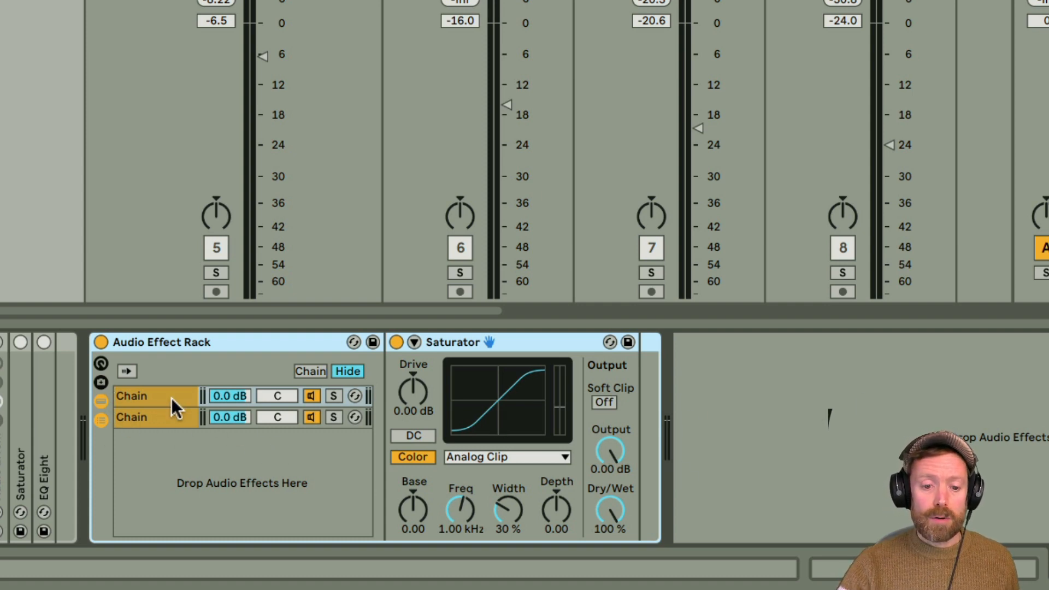
pyautogui.click(145, 419)
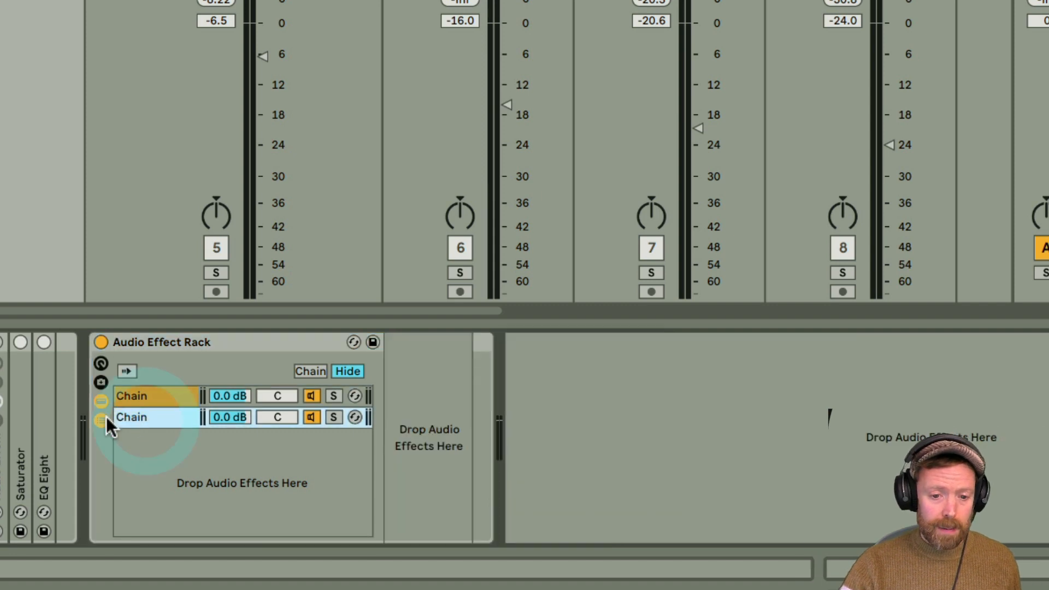
pyautogui.click(155, 394)
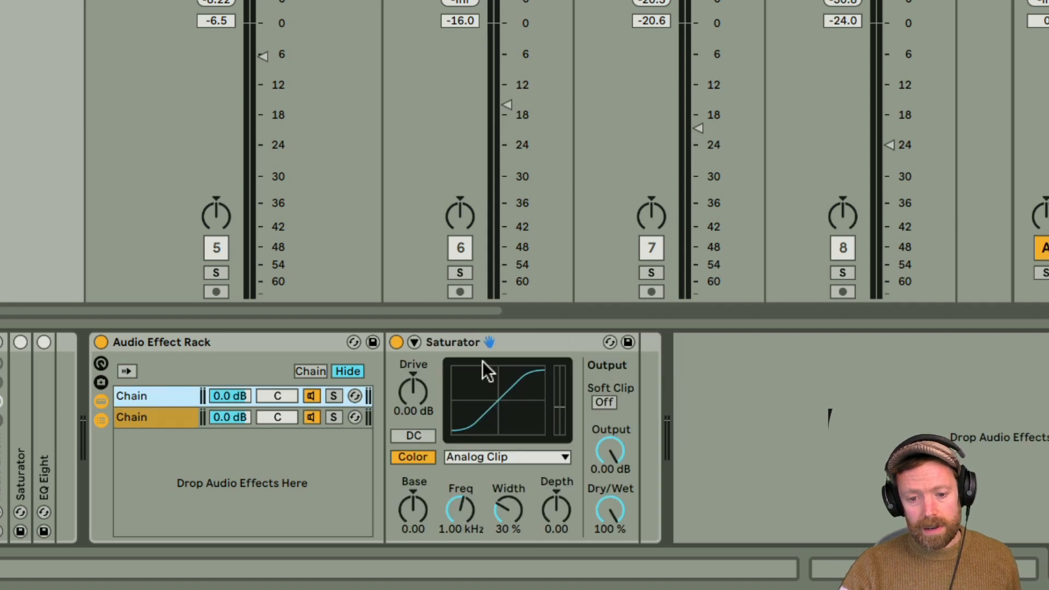
pyautogui.click(611, 513)
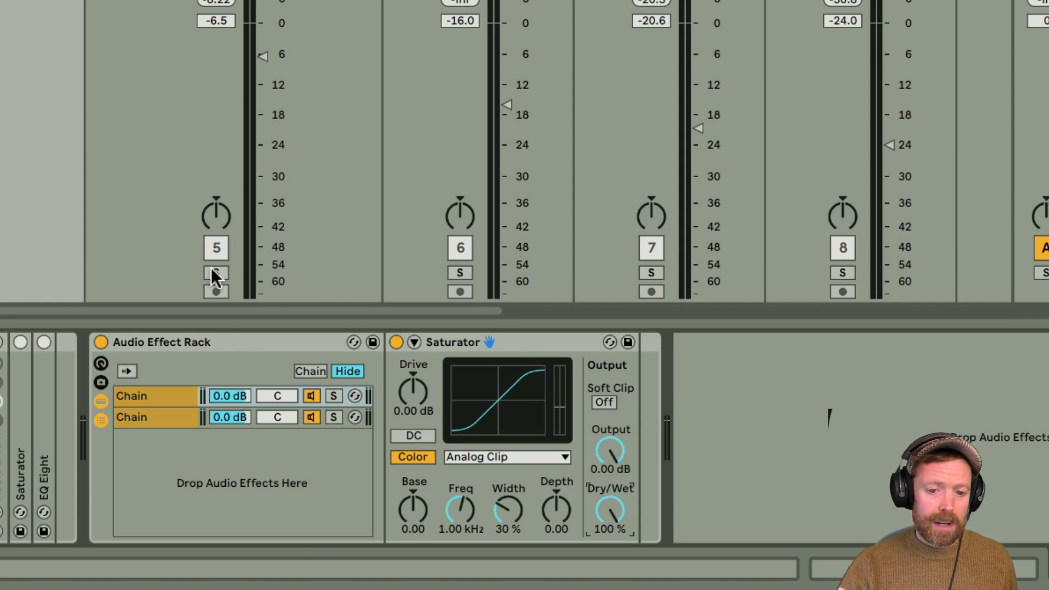
pyautogui.click(241, 342)
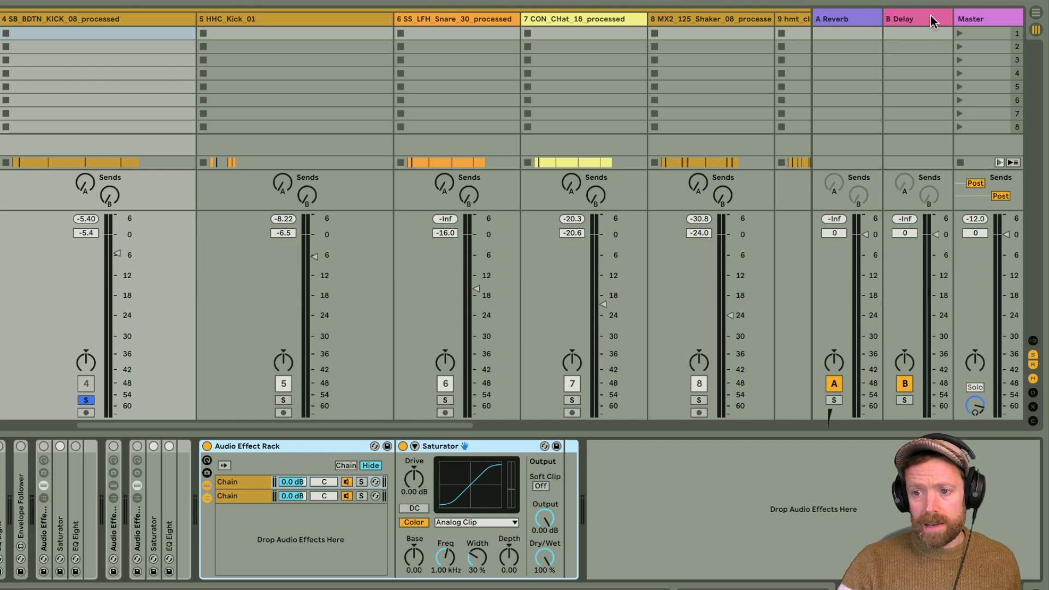
# - Look at the devices on the Delay and Reverb return tracks, and return to the SB_BDTN_KICK_08_processed track
pyautogui.click(920, 17)
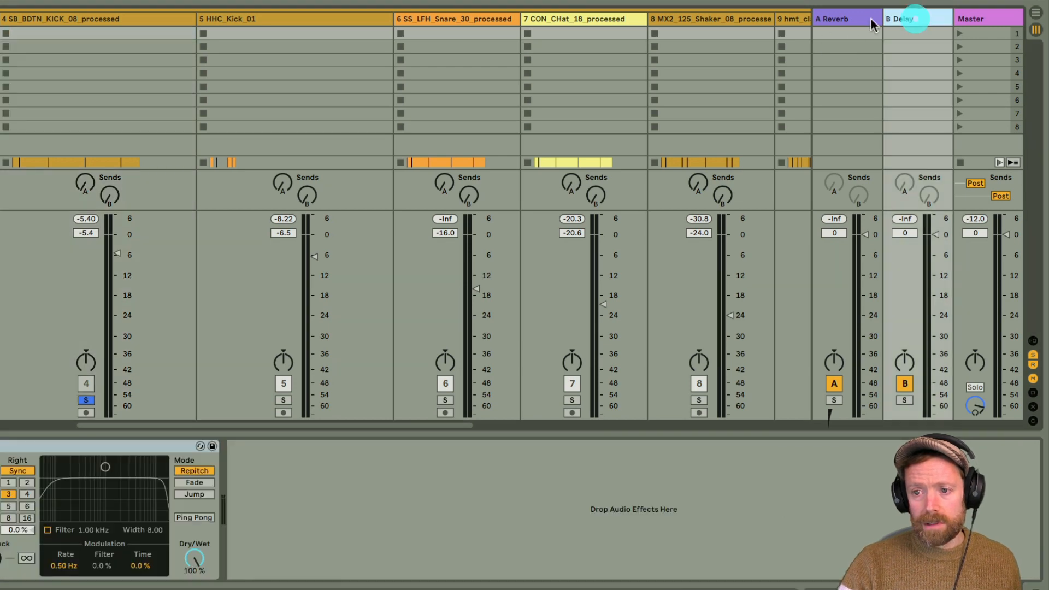
pyautogui.click(853, 18)
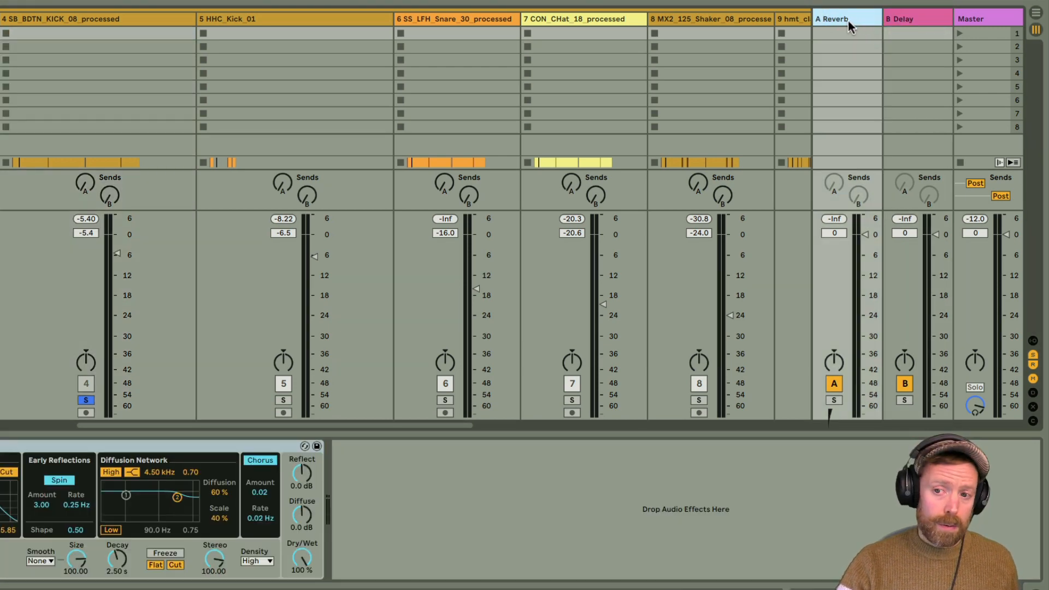
pyautogui.click(890, 19)
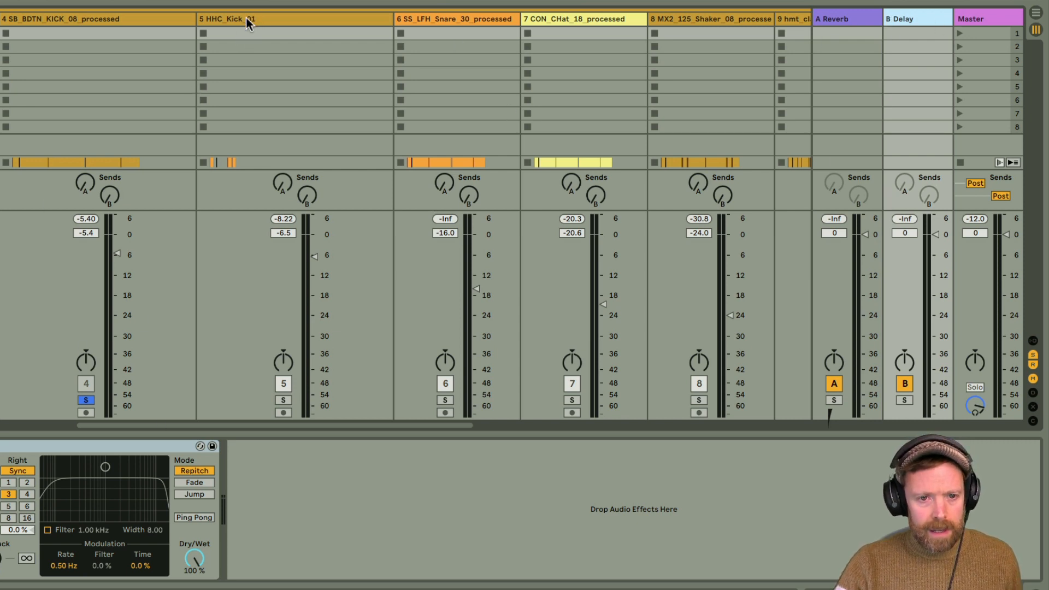
pyautogui.click(159, 20)
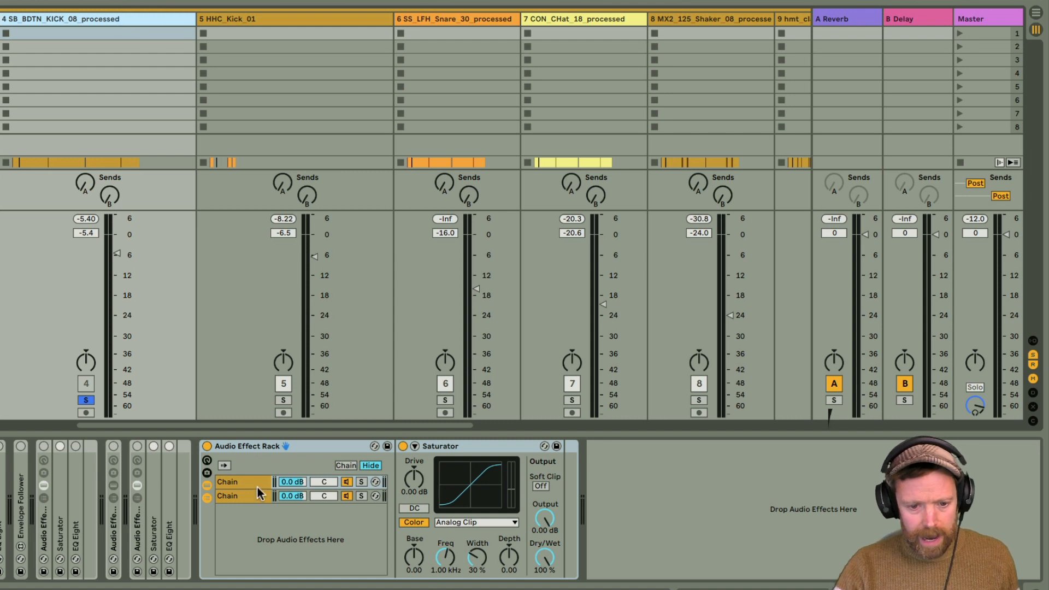
# - Add an EQ Eight from EQ & Filters after the Saturator in the rack's first chain
pyautogui.click(242, 483)
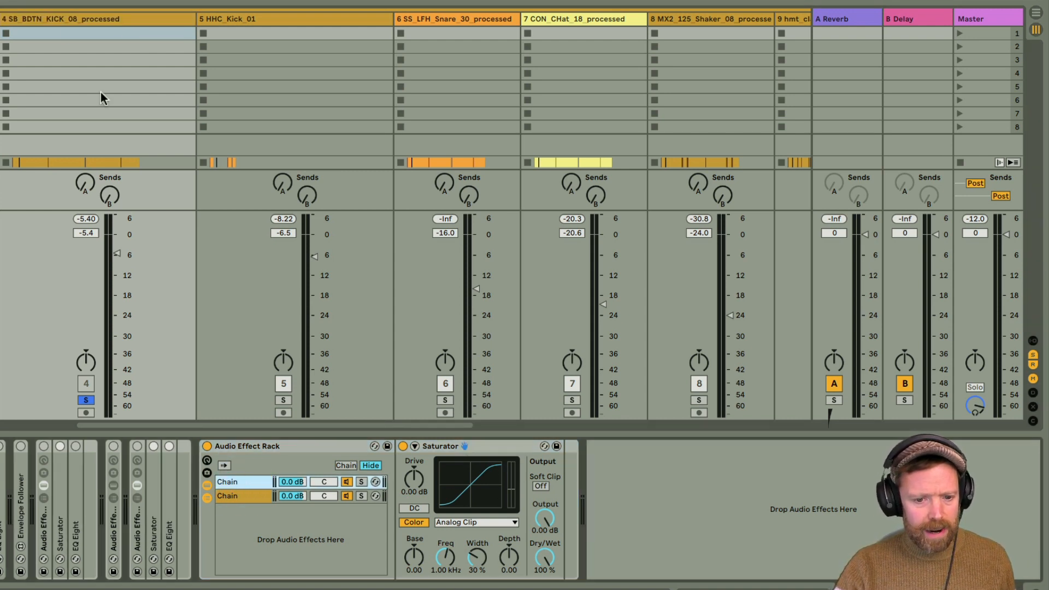
pyautogui.press('alt+super+b')
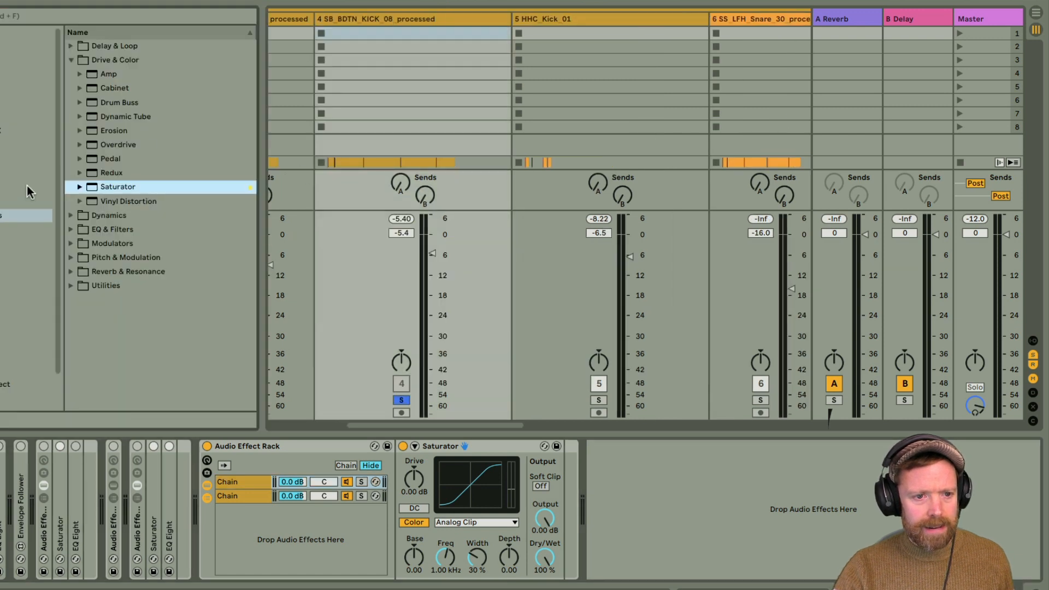
pyautogui.click(70, 60)
pyautogui.click(70, 88)
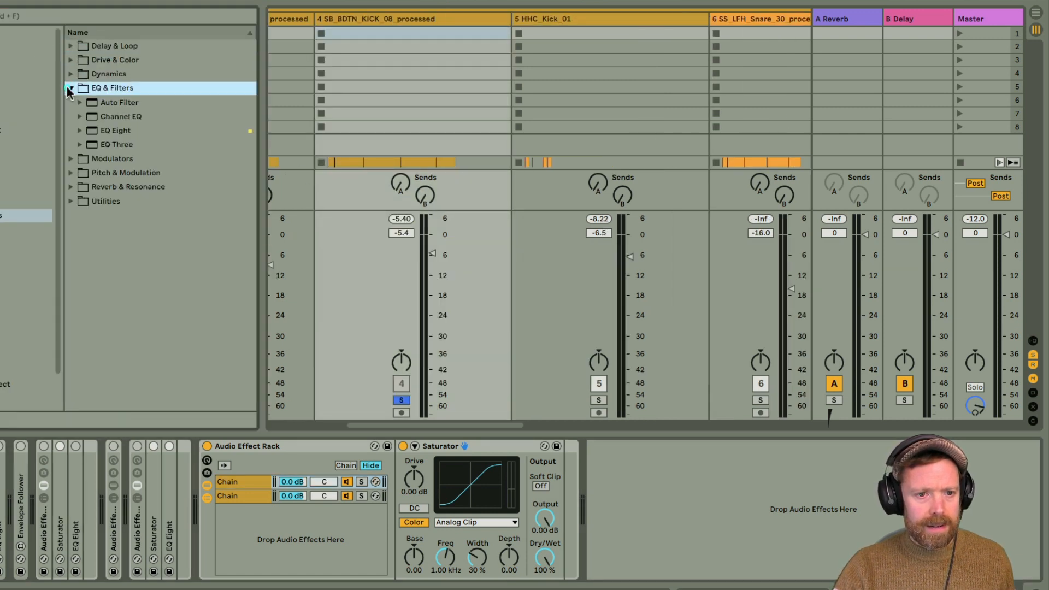
pyautogui.moveTo(113, 131); pyautogui.dragTo(488, 316)
pyautogui.moveTo(571, 407)
pyautogui.mouseDown()
pyautogui.moveTo(563, 460)
pyautogui.moveTo(572, 467)
pyautogui.mouseUp()
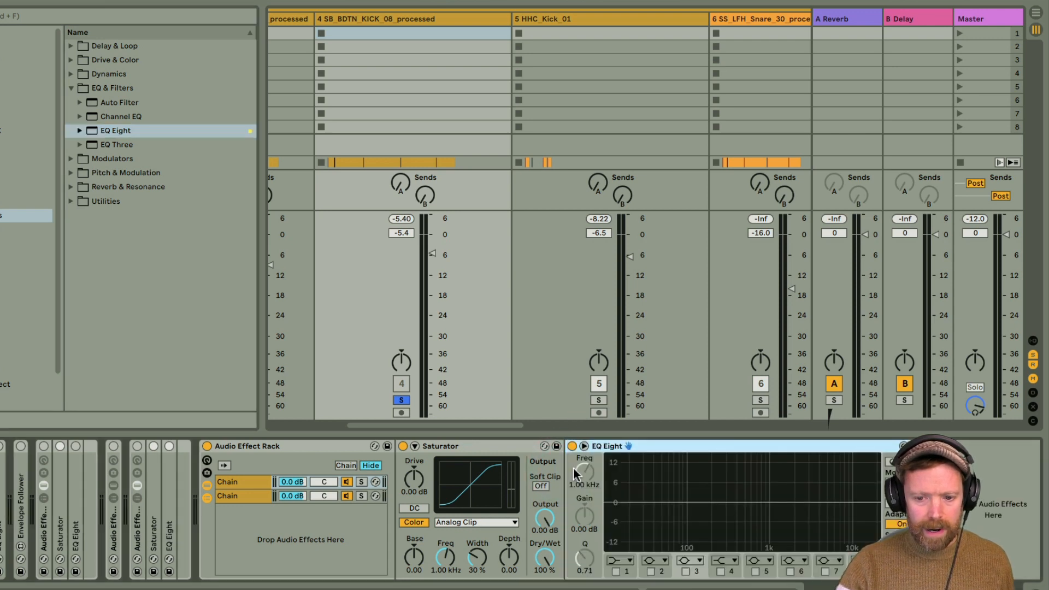
# - Enable EQ Eight band 1 as a steep low cut and band 2 as a steep high cut at 70 Hz
pyautogui.click(620, 561)
pyautogui.click(619, 474)
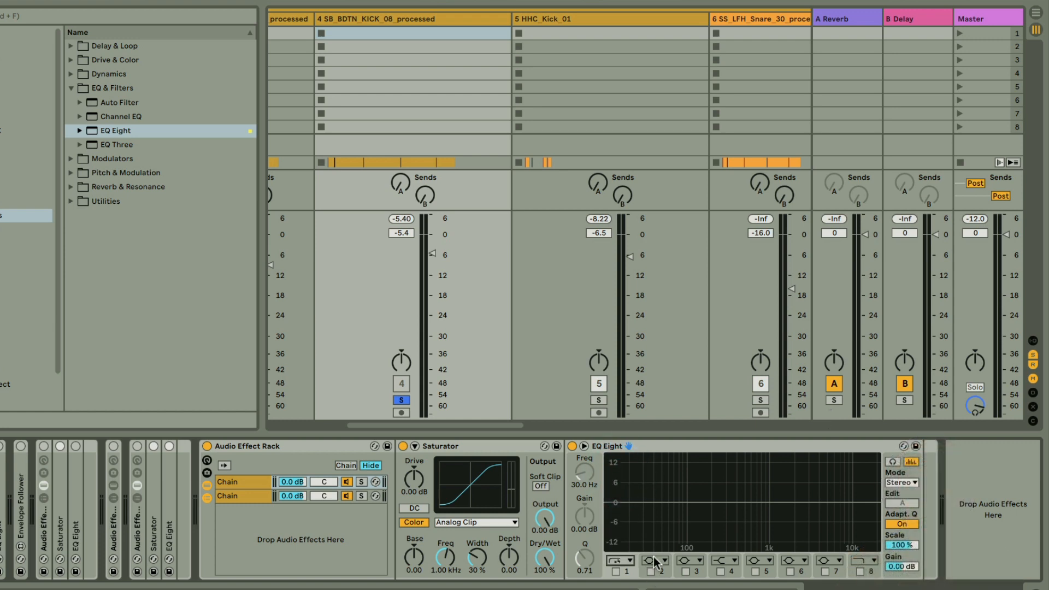
pyautogui.click(655, 561)
pyautogui.click(654, 546)
pyautogui.click(616, 572)
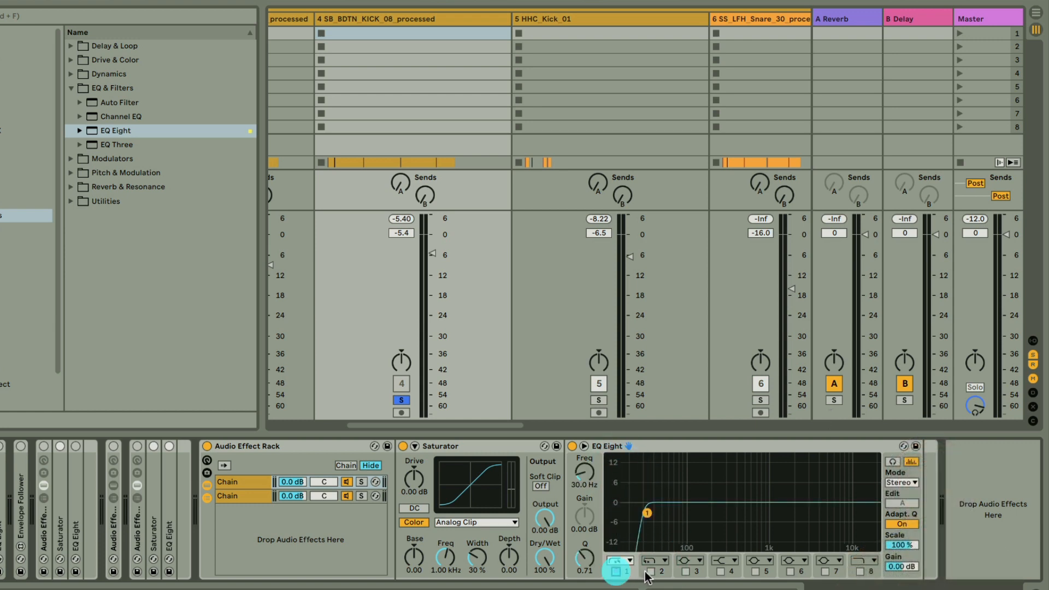
pyautogui.click(650, 572)
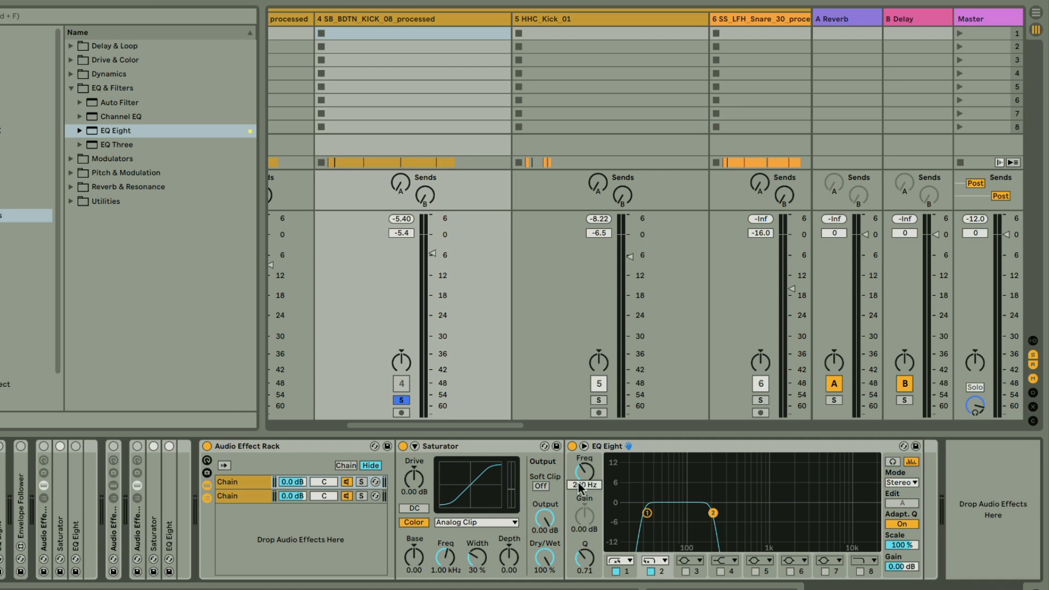
pyautogui.moveTo(578, 483); pyautogui.dragTo(578, 519)
# - Play the track, solo the Saturator chain and try EQ Eight band 2's cutoff higher before settling on 70 Hz
pyautogui.press('space')
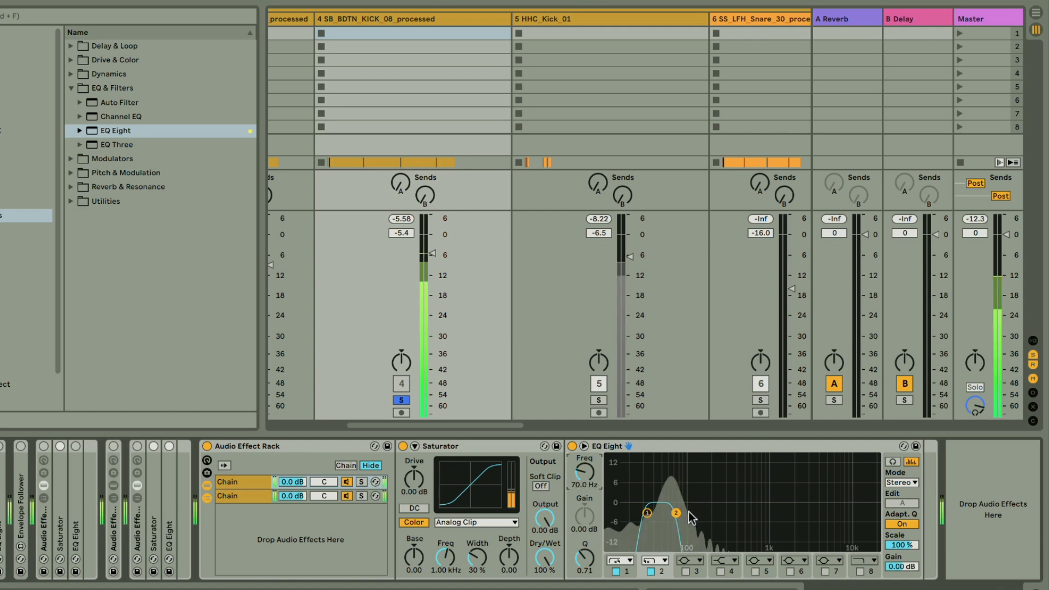
pyautogui.click(361, 481)
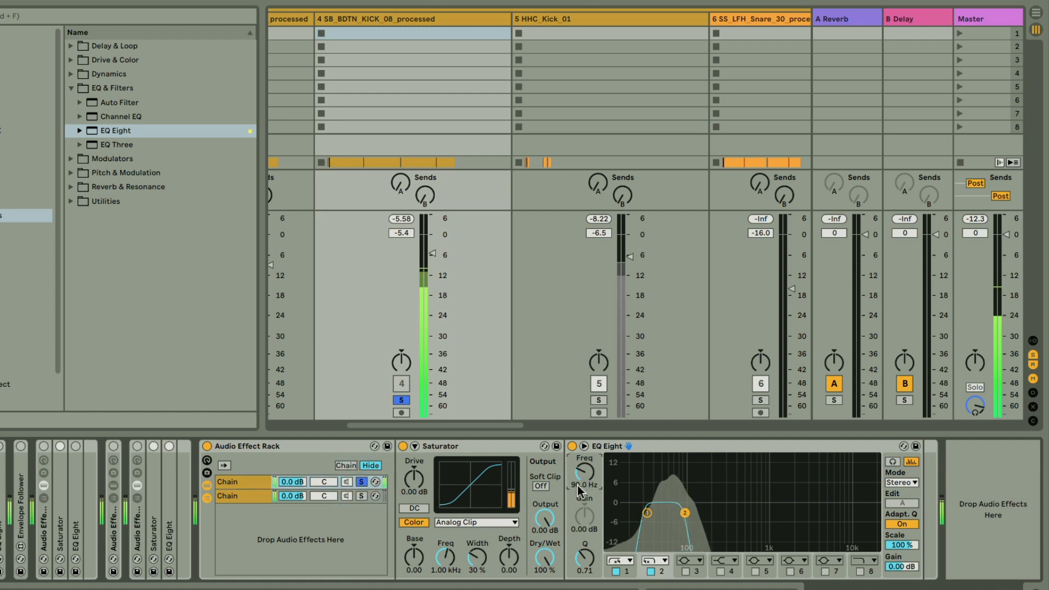
pyautogui.moveTo(578, 485); pyautogui.dragTo(578, 486)
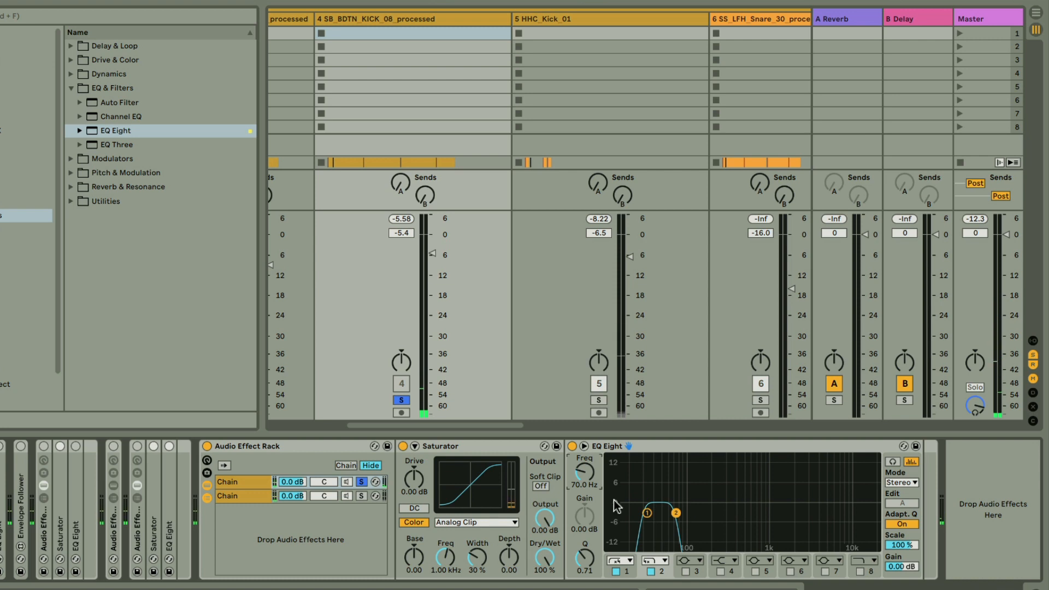
# - Raise the Saturator's Drive to about 22.3 dB, lower its Output to about -3.14 dB, and compare it bypassed and active
pyautogui.click(244, 483)
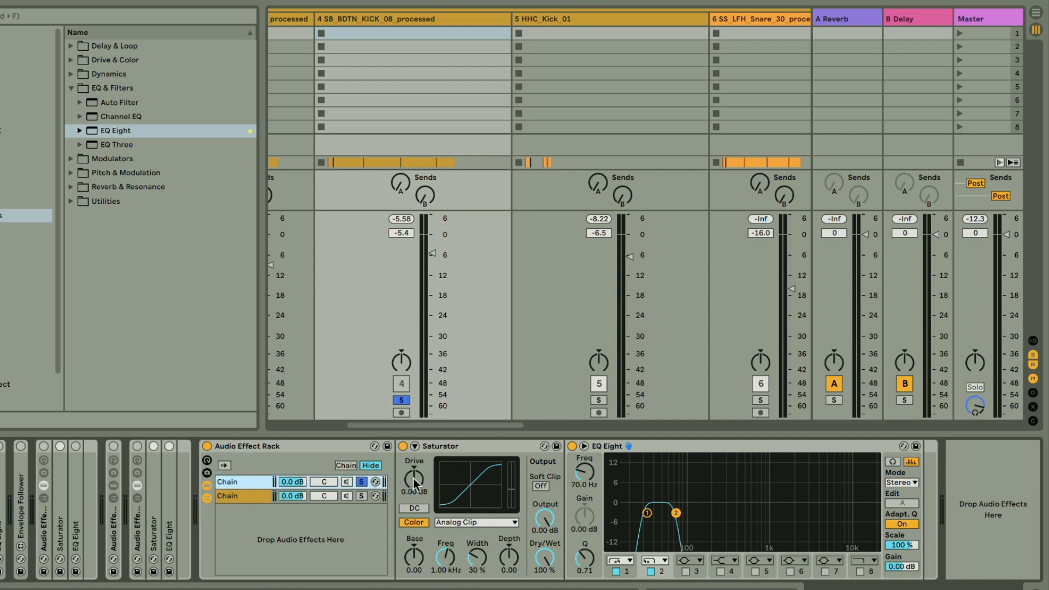
pyautogui.moveTo(412, 480); pyautogui.dragTo(412, 421)
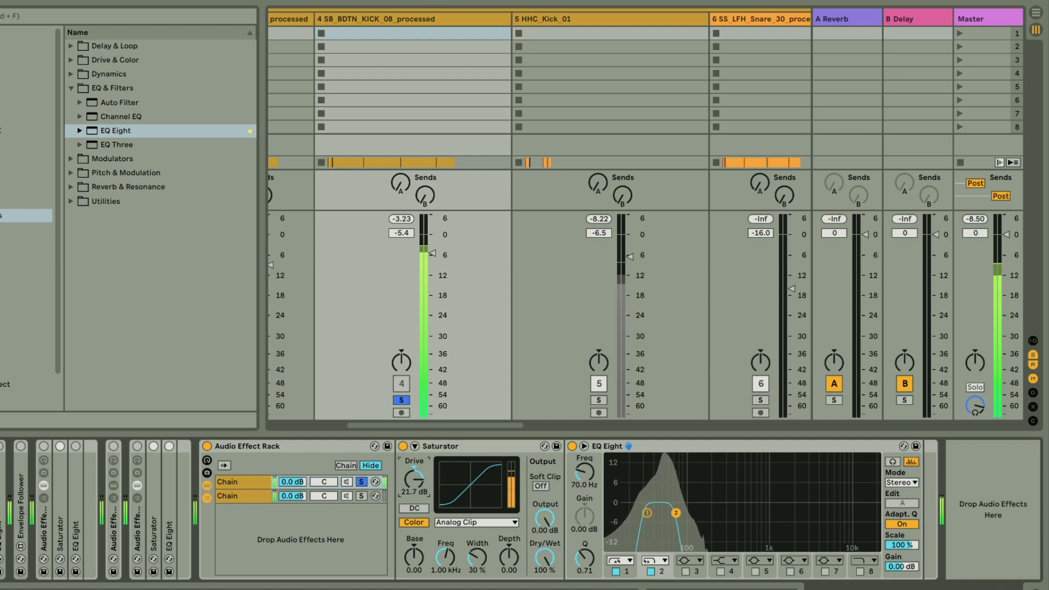
pyautogui.moveTo(545, 518); pyautogui.dragTo(545, 525)
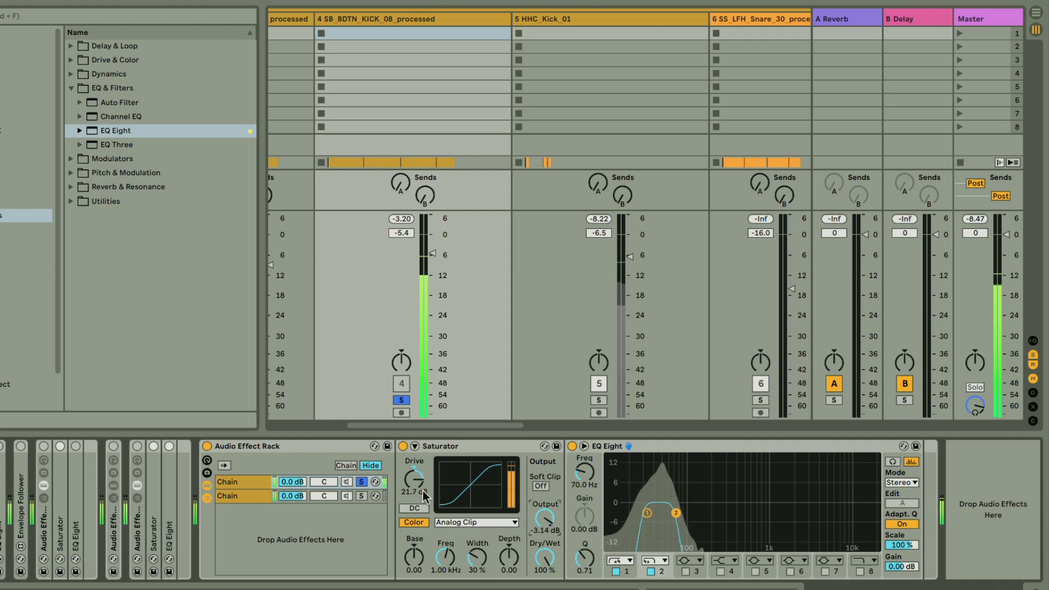
pyautogui.click(402, 446)
pyautogui.click(403, 446)
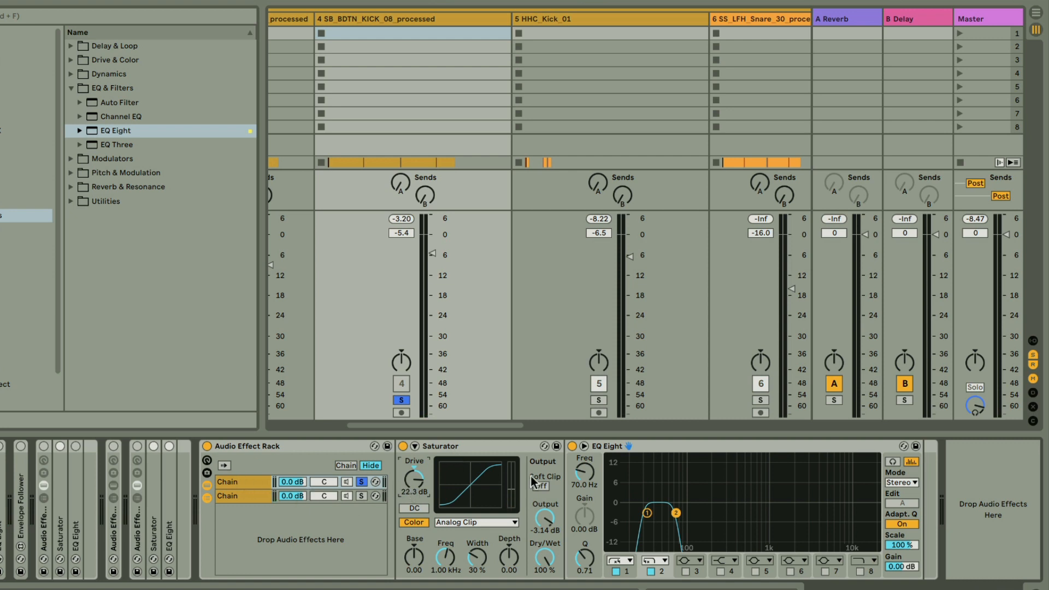
# - Unsolo the Saturator chain and compare the playback with that chain muted and active
pyautogui.click(361, 483)
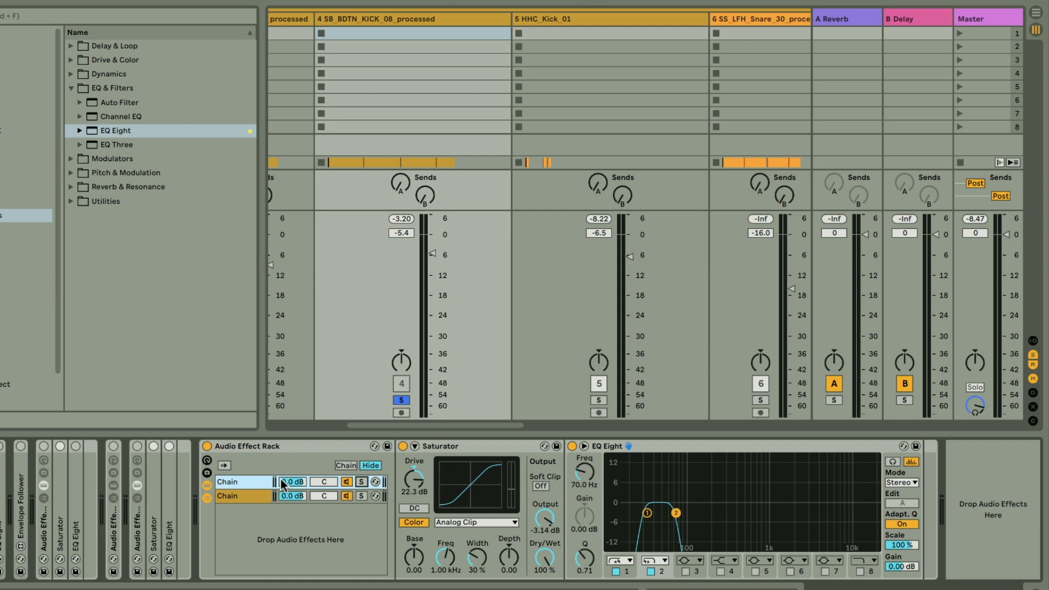
pyautogui.click(346, 481)
pyautogui.press('space')
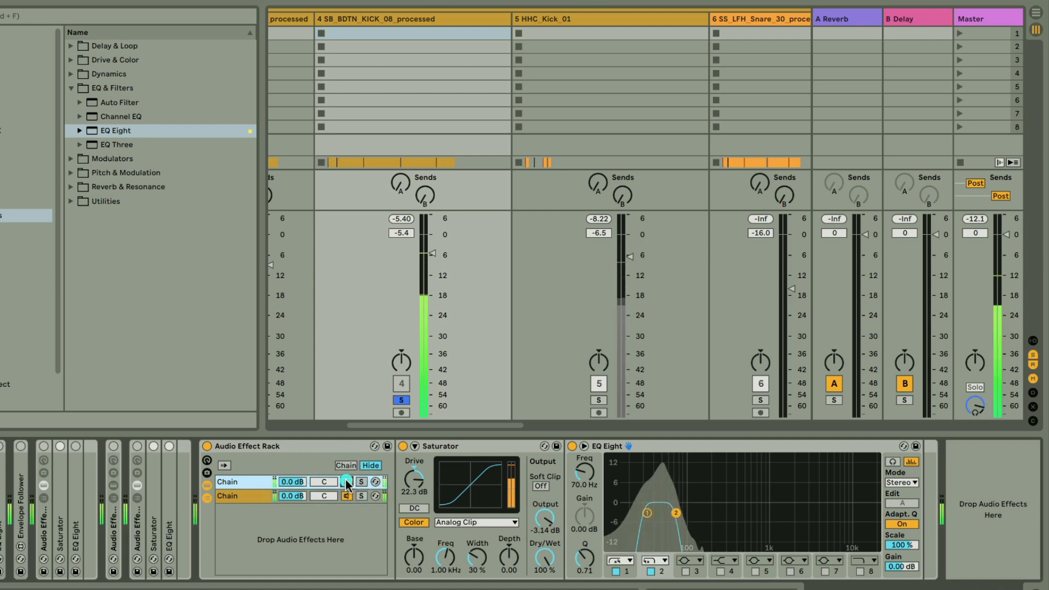
pyautogui.click(346, 481)
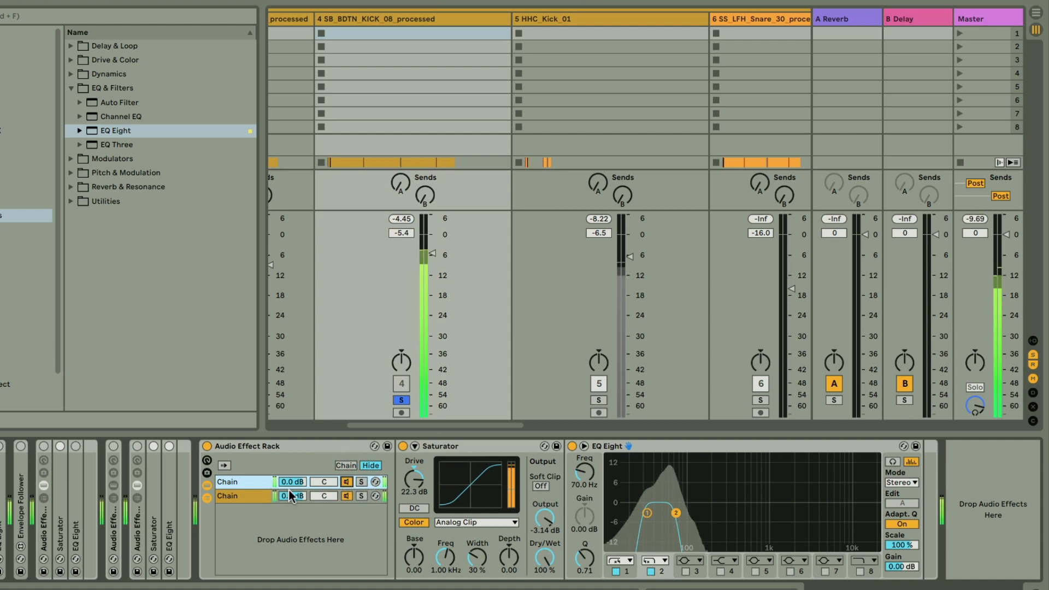
pyautogui.press('space')
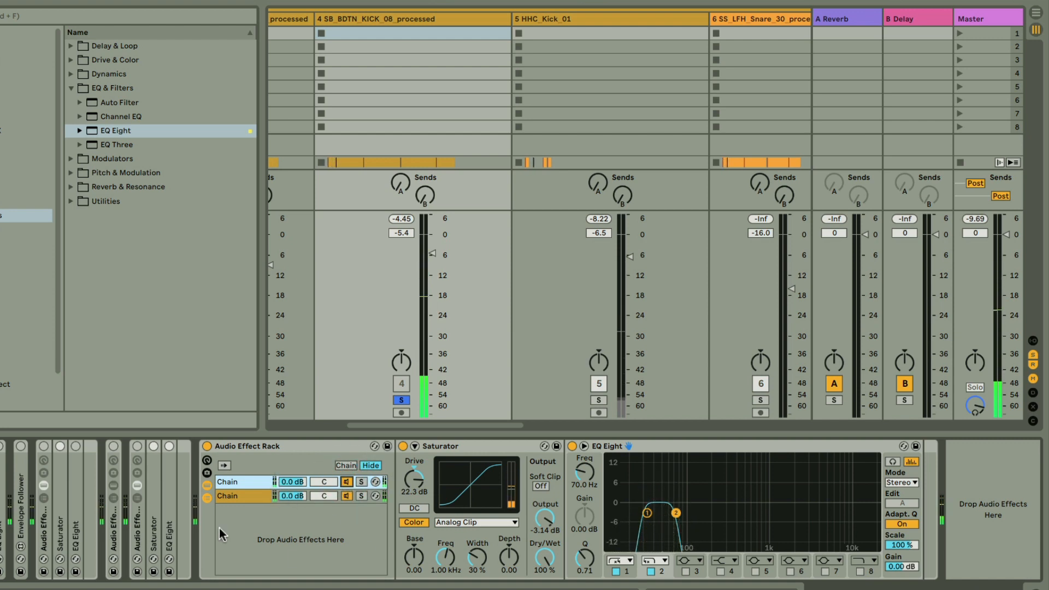
# - Map the Saturator chain's volume to Macro 1 and adjust the macro to about -3.1 dB during playback
pyautogui.click(299, 482)
pyautogui.rightClick(291, 483)
pyautogui.click(359, 322)
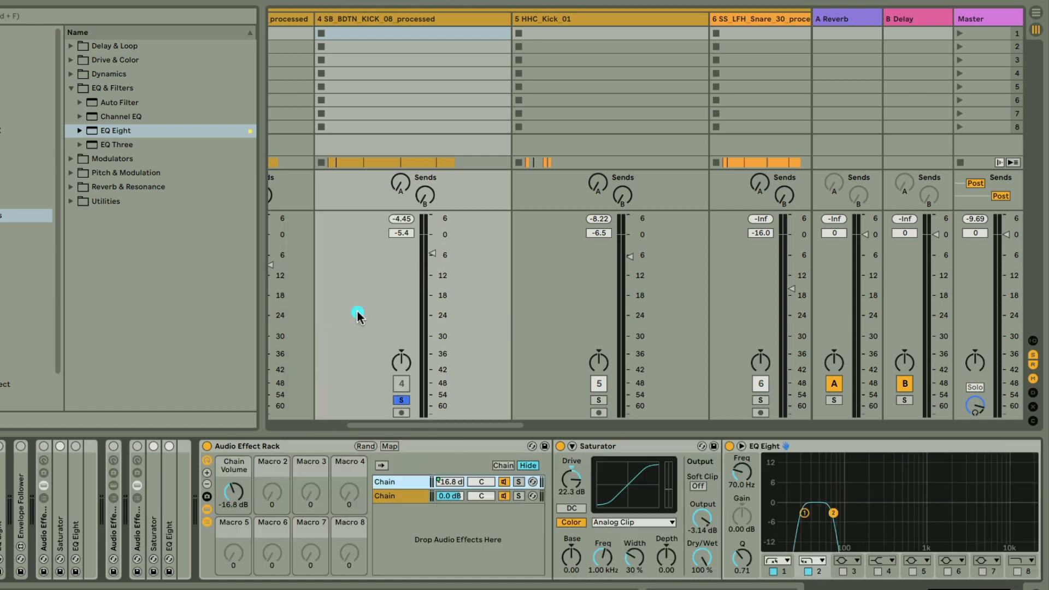
pyautogui.moveTo(239, 484)
pyautogui.mouseDown()
pyautogui.moveTo(240, 508)
pyautogui.moveTo(239, 466)
pyautogui.mouseUp()
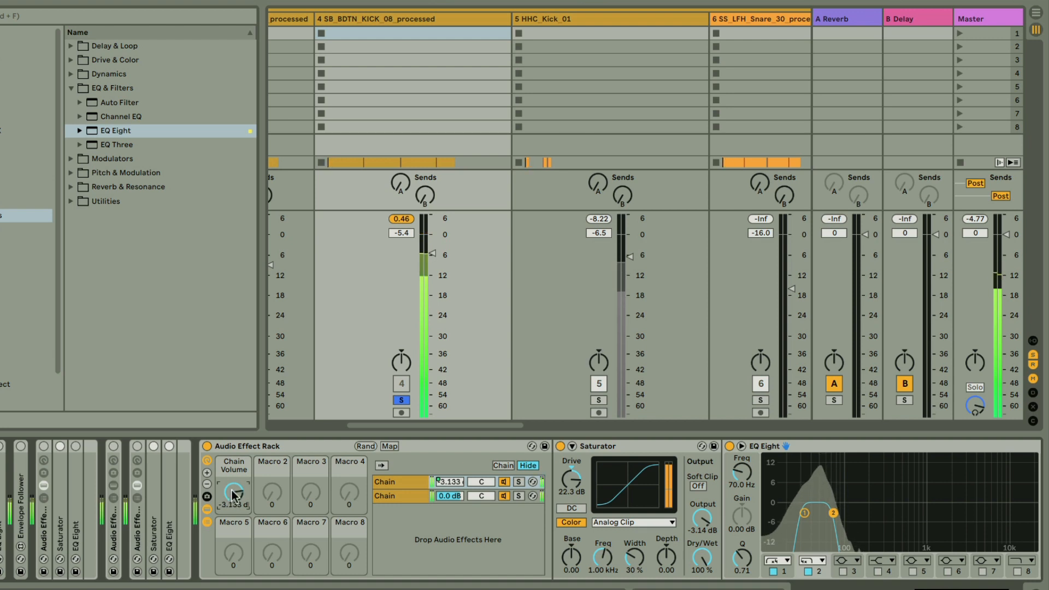
# - Try the Saturator's Soft Sine, Medium Curve and Hard Curve shaping types during playback and stop the track
pyautogui.click(612, 523)
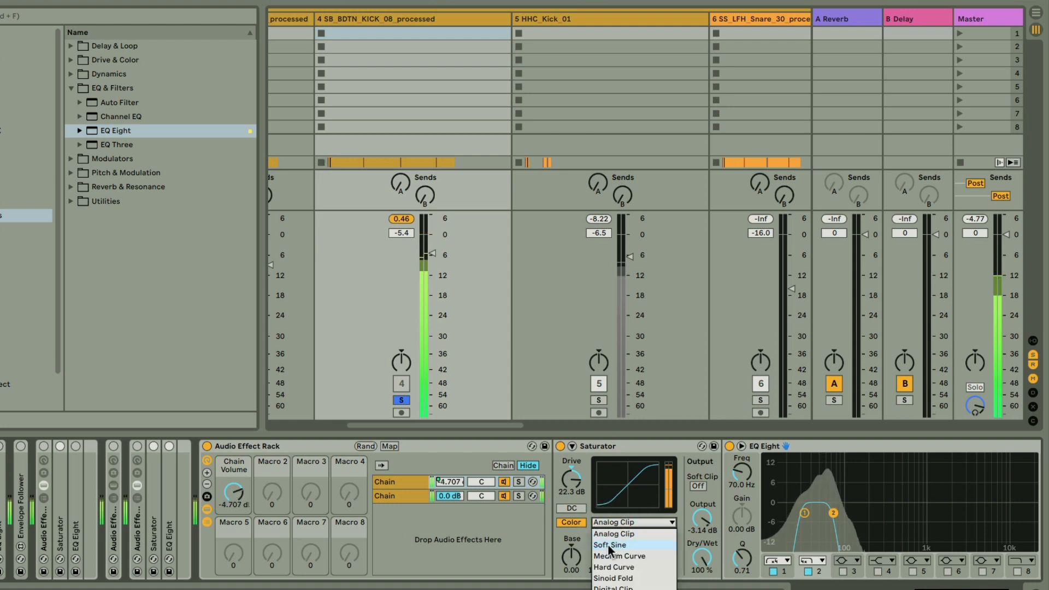
pyautogui.click(608, 544)
pyautogui.click(608, 521)
pyautogui.click(604, 556)
pyautogui.click(608, 522)
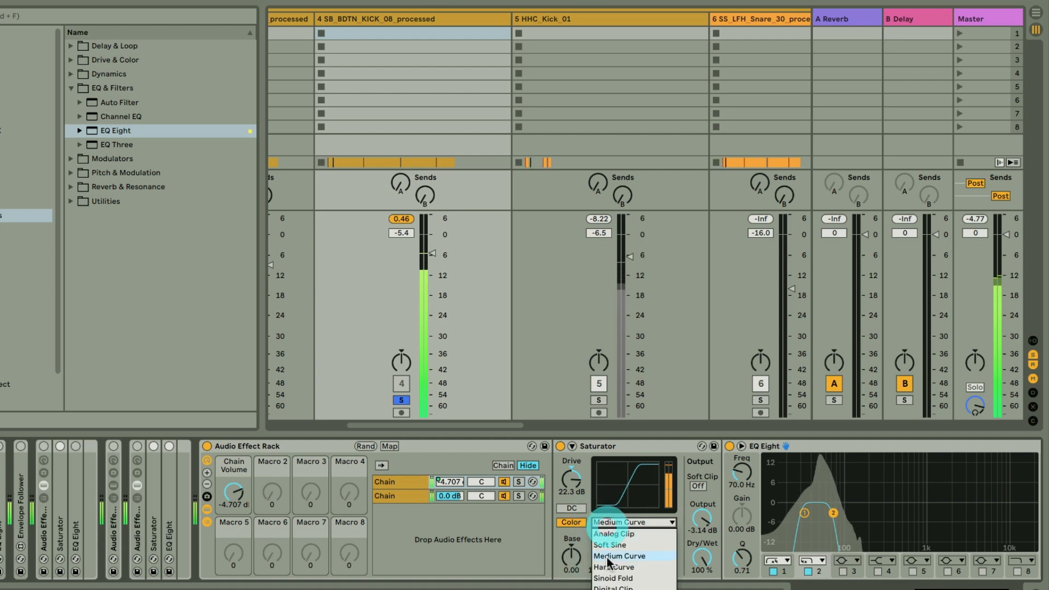
pyautogui.click(609, 555)
pyautogui.click(608, 523)
pyautogui.click(608, 569)
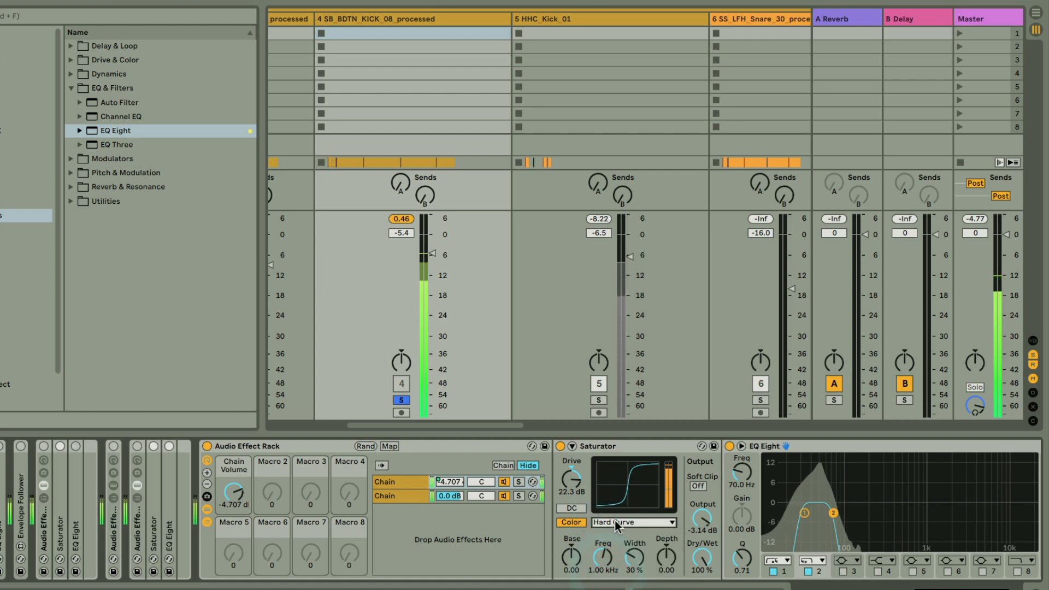
pyautogui.press('space')
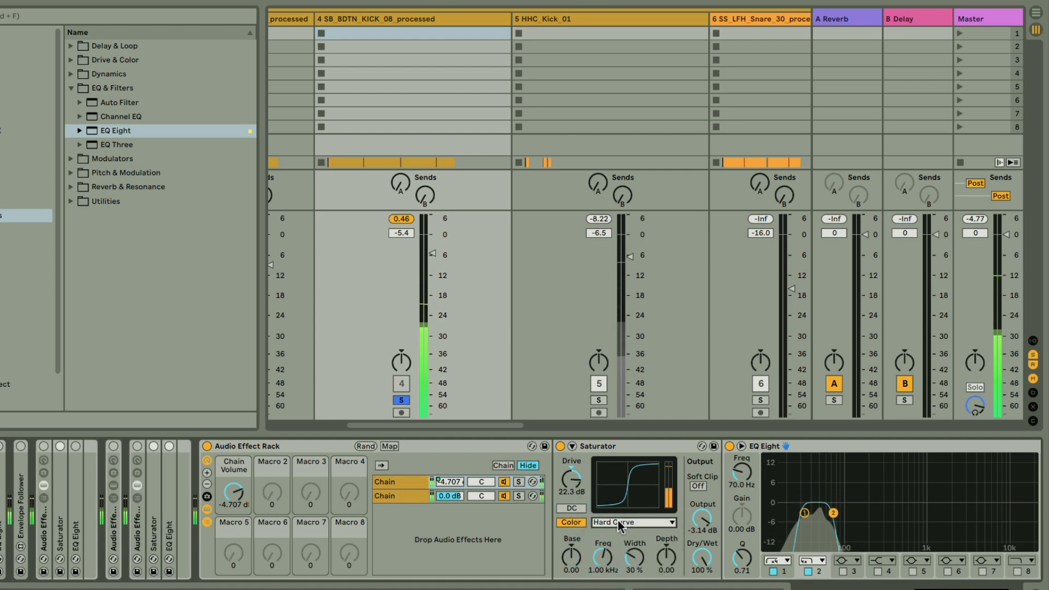
# - Return the Saturator's curve type to Analog Clip
pyautogui.click(618, 522)
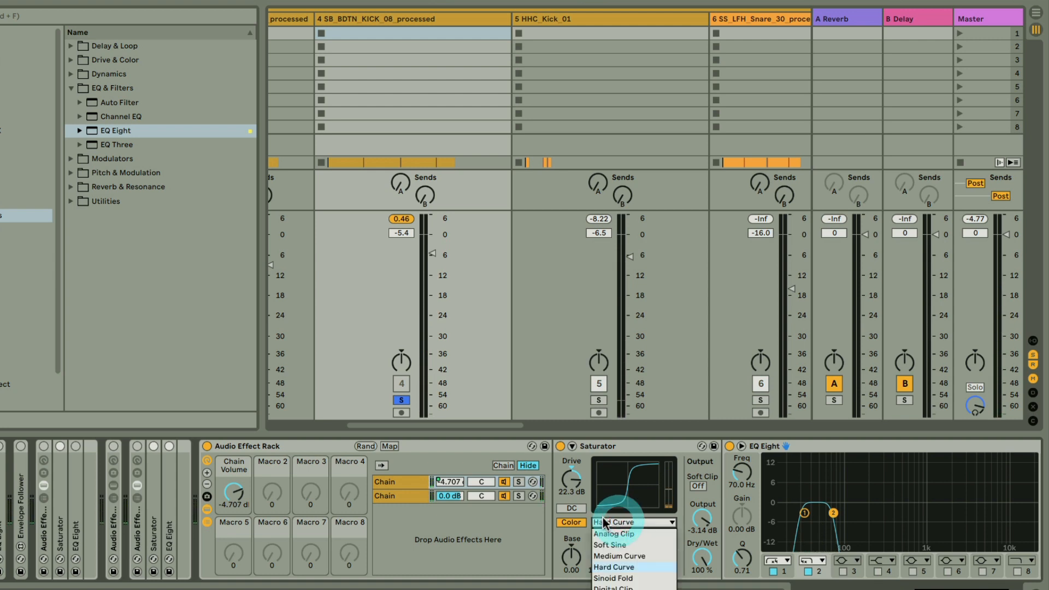
pyautogui.click(581, 534)
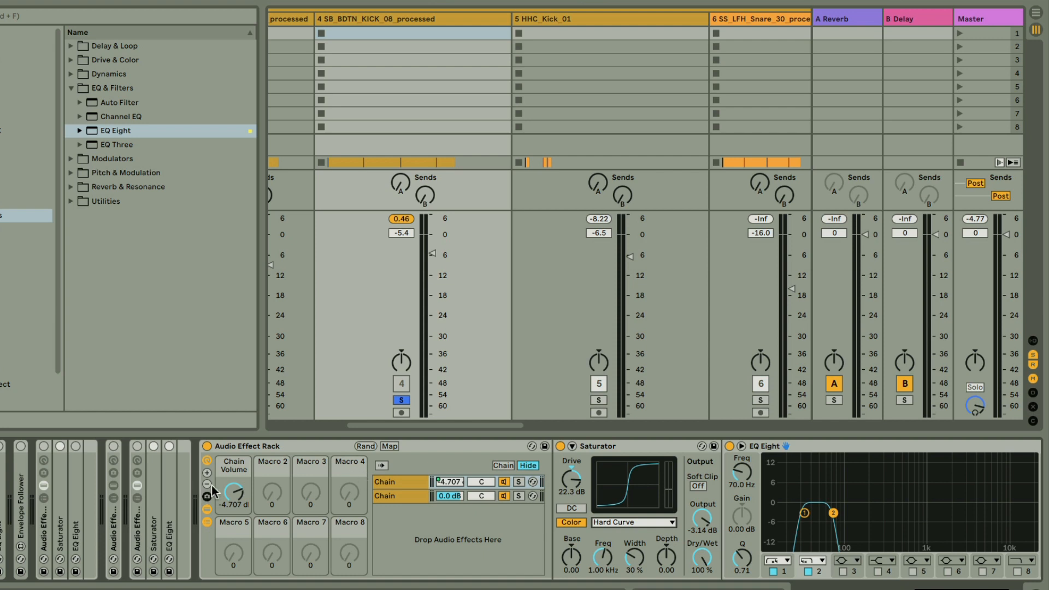
pyautogui.click(632, 520)
pyautogui.click(617, 534)
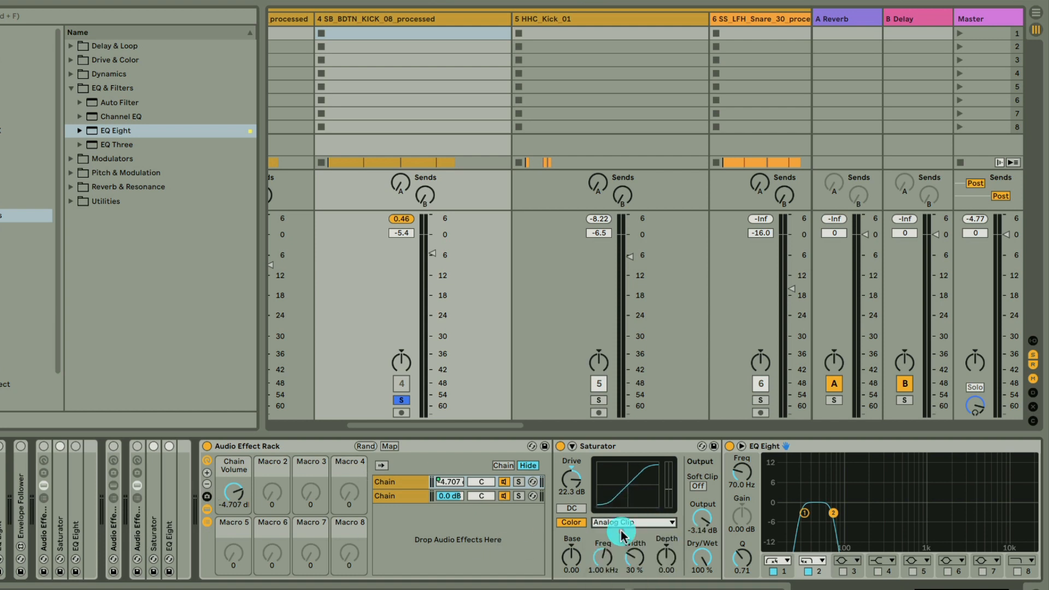
# - Reduce the Audio Effect Rack to two macros and hide its chain list and devices
pyautogui.click(207, 484)
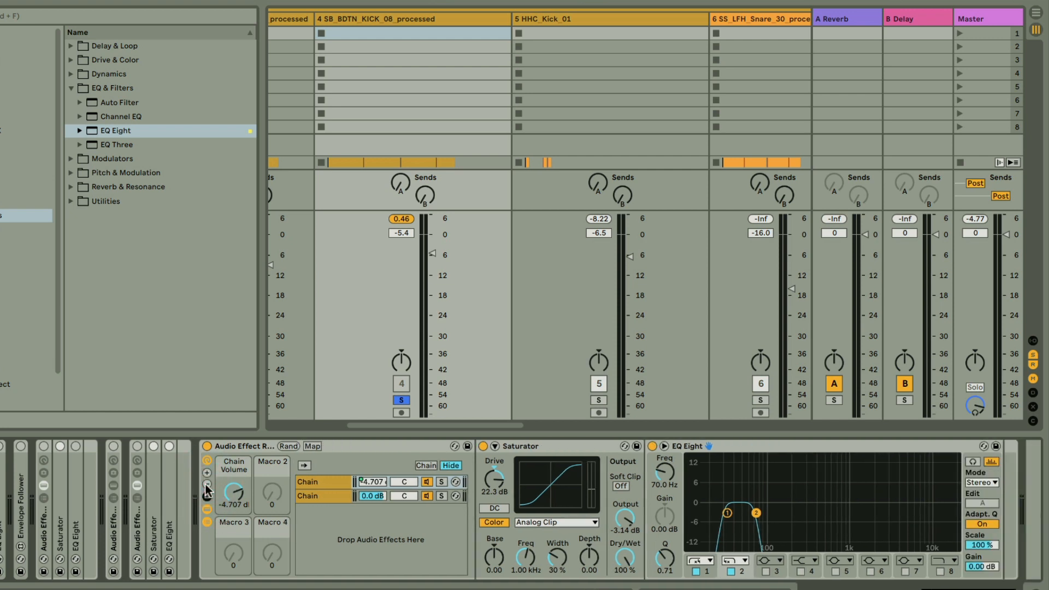
pyautogui.click(207, 485)
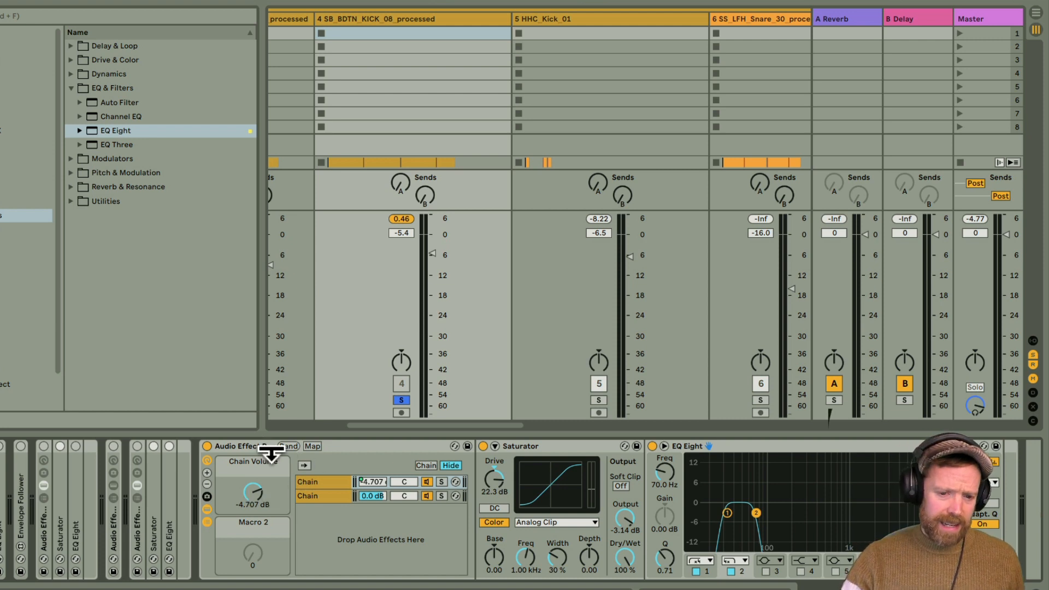
pyautogui.click(251, 447)
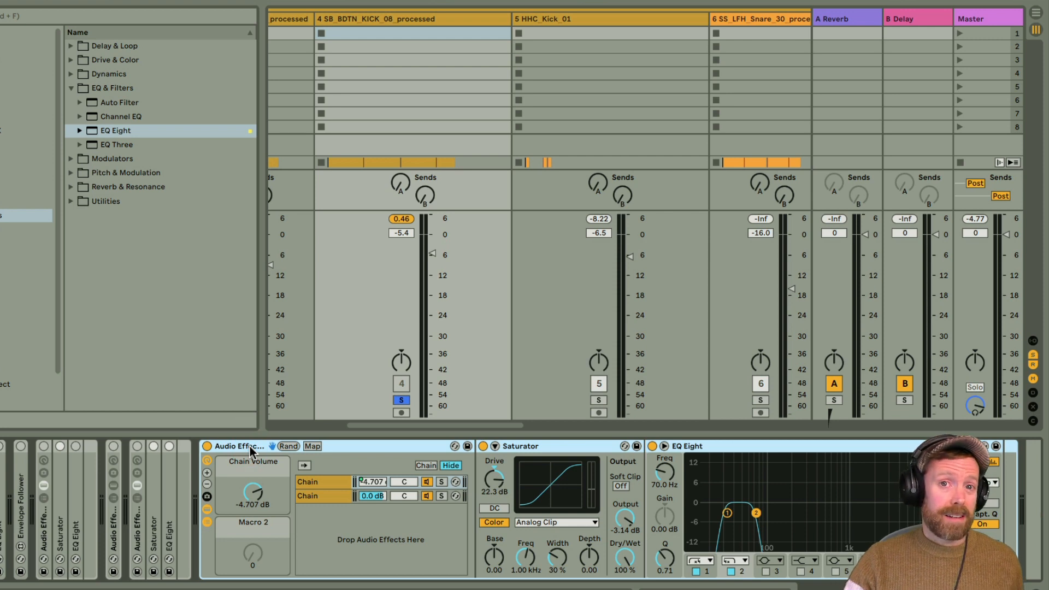
pyautogui.click(241, 447)
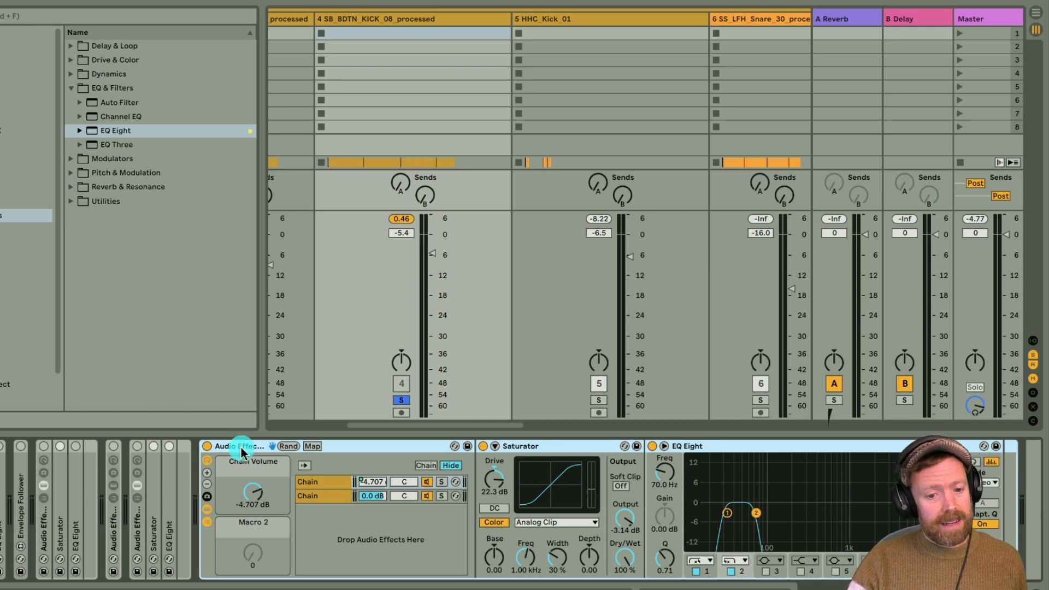
pyautogui.click(206, 508)
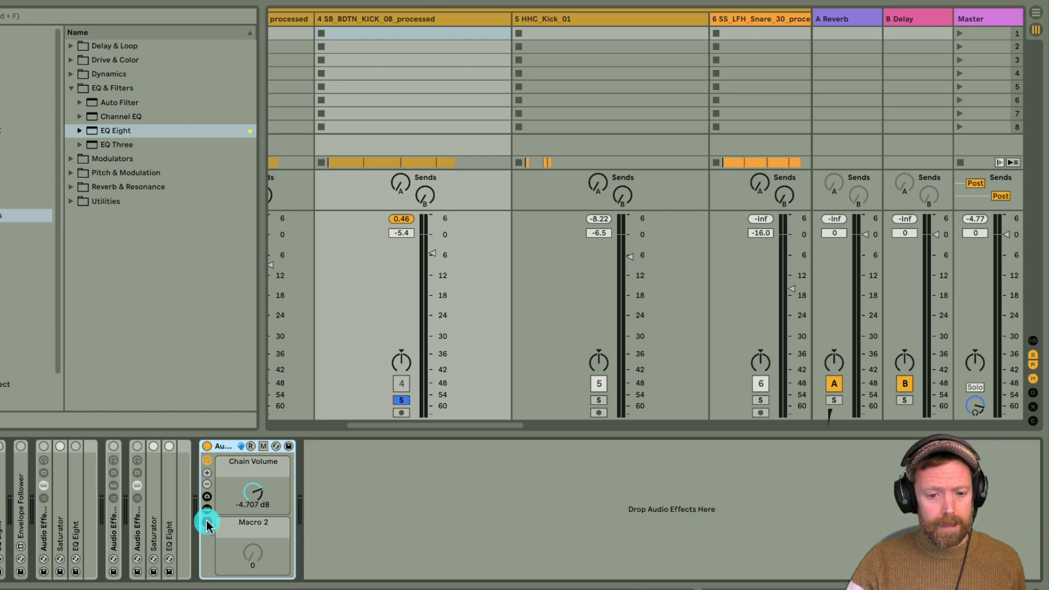
# - Play the track, lower the Chain Volume macro to about -8.17 dB and stop playback
pyautogui.click(254, 492)
pyautogui.press('space')
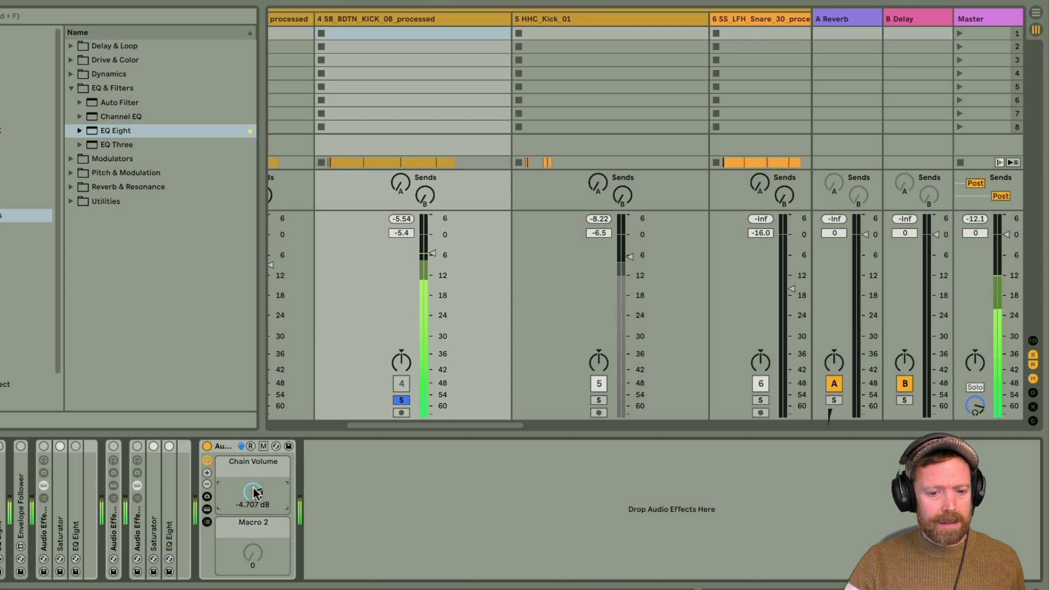
pyautogui.moveTo(254, 493)
pyautogui.mouseDown()
pyautogui.moveTo(254, 549)
pyautogui.moveTo(255, 506)
pyautogui.mouseUp()
pyautogui.press('space')
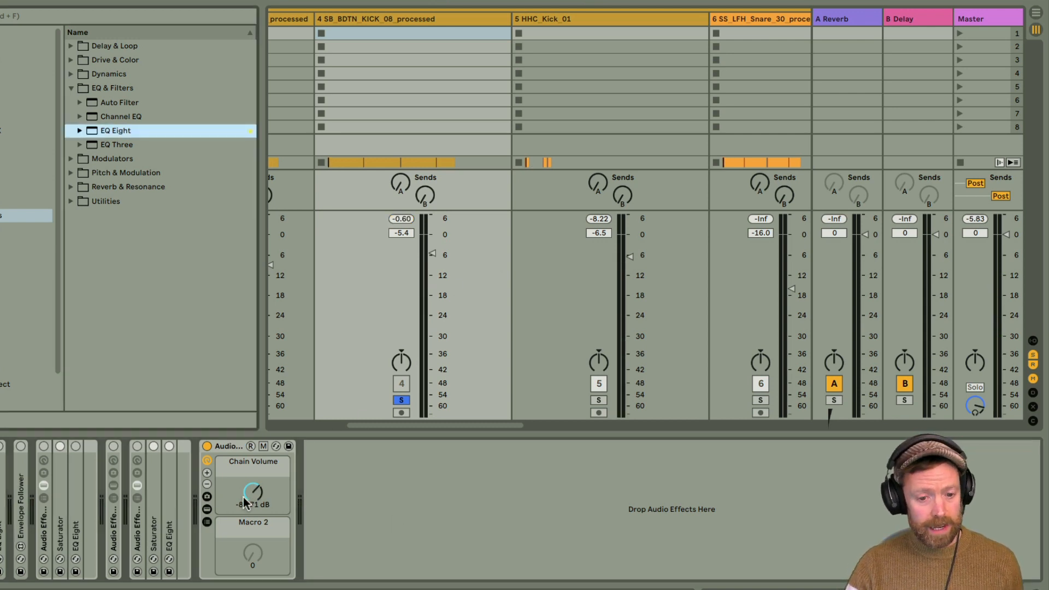
# - Show the rack's chain list and rename the upper chain Sat and the lower chain Dry
pyautogui.click(207, 522)
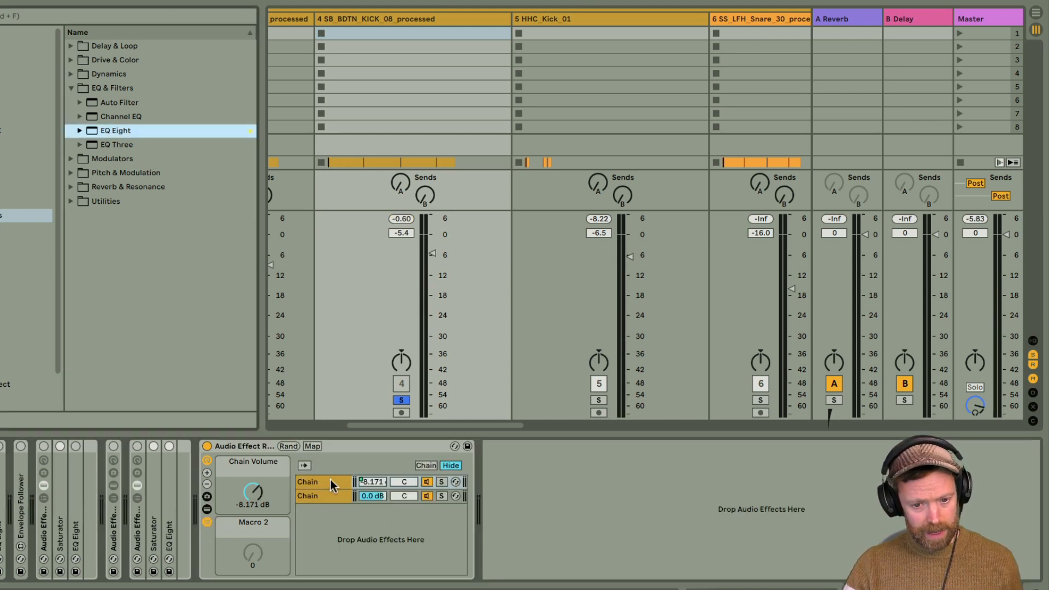
pyautogui.click(310, 500)
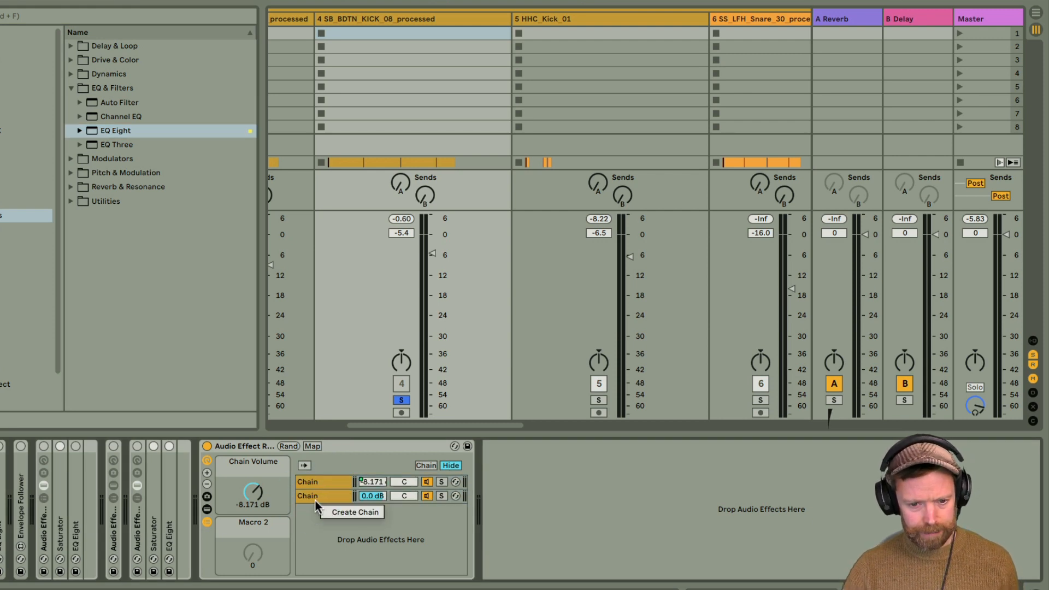
pyautogui.rightClick(307, 482)
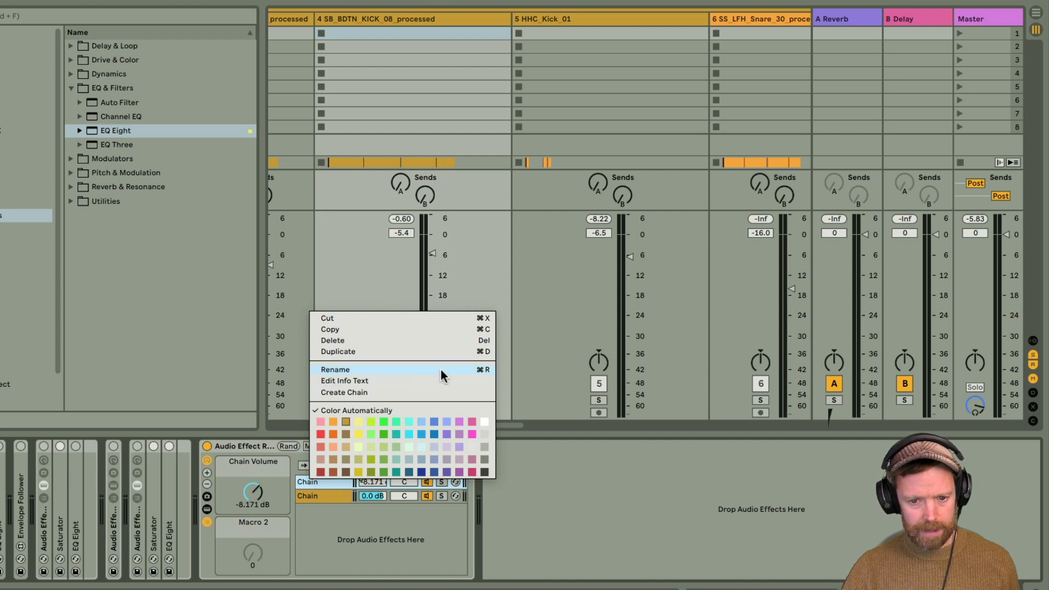
pyautogui.click(413, 370)
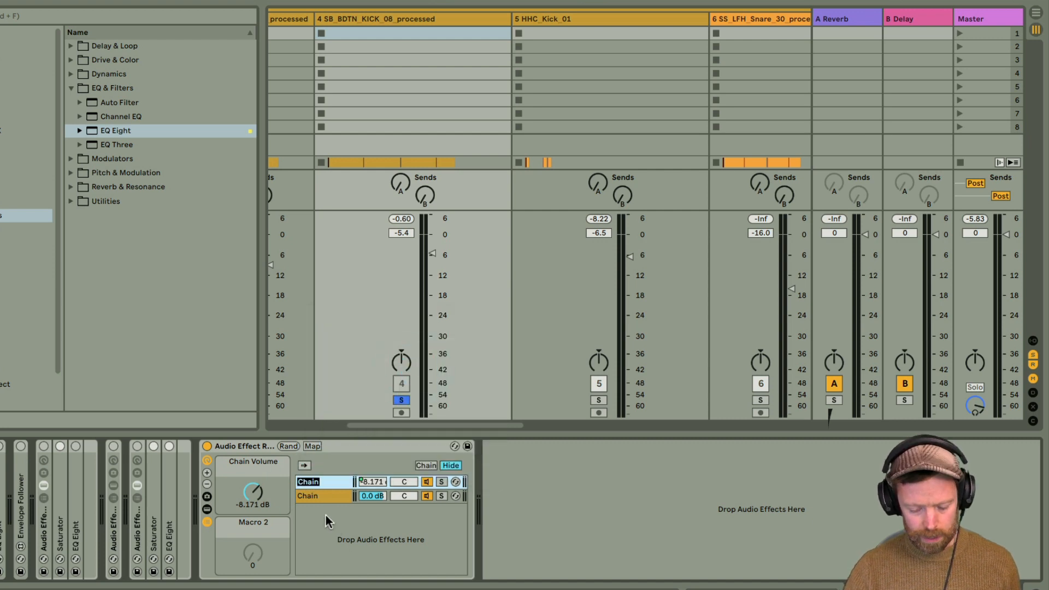
pyautogui.write('Sat')
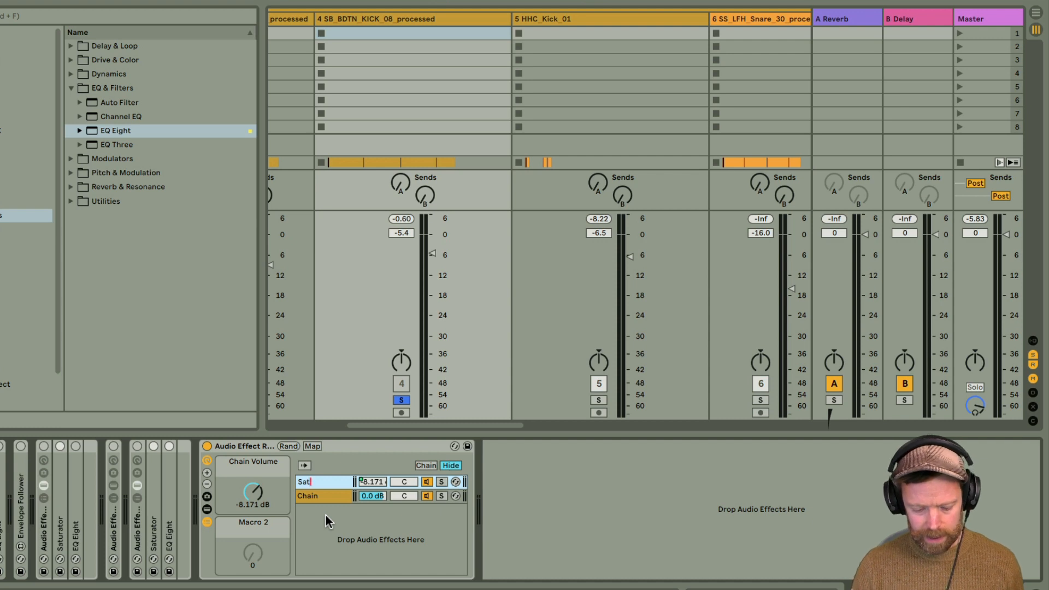
pyautogui.click(311, 496)
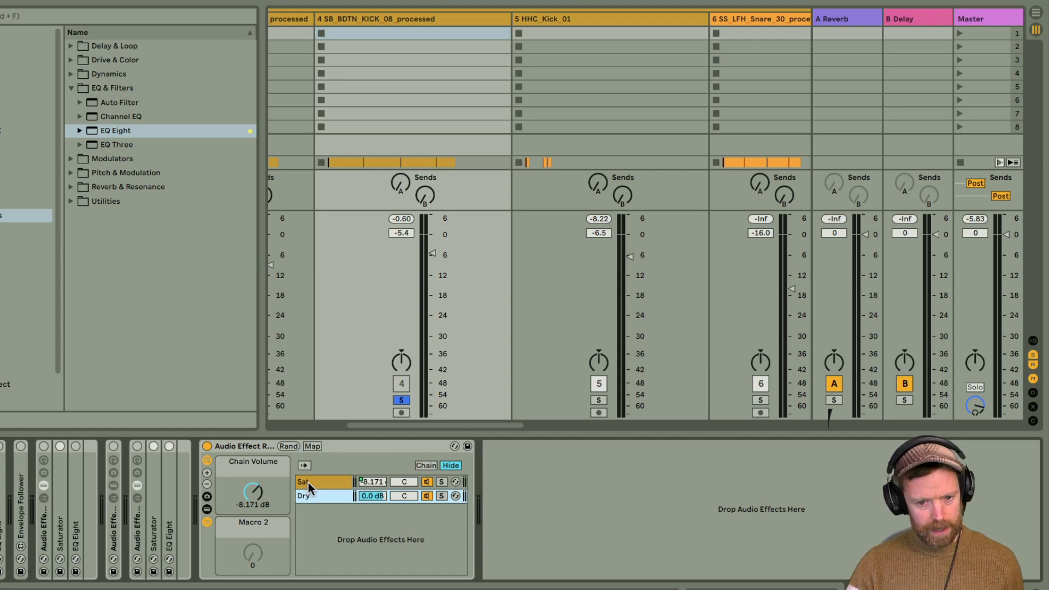
# - Duplicate the Sat chain and lower the Chain Volume macro to about -9.12 dB during playback
pyautogui.click(315, 479)
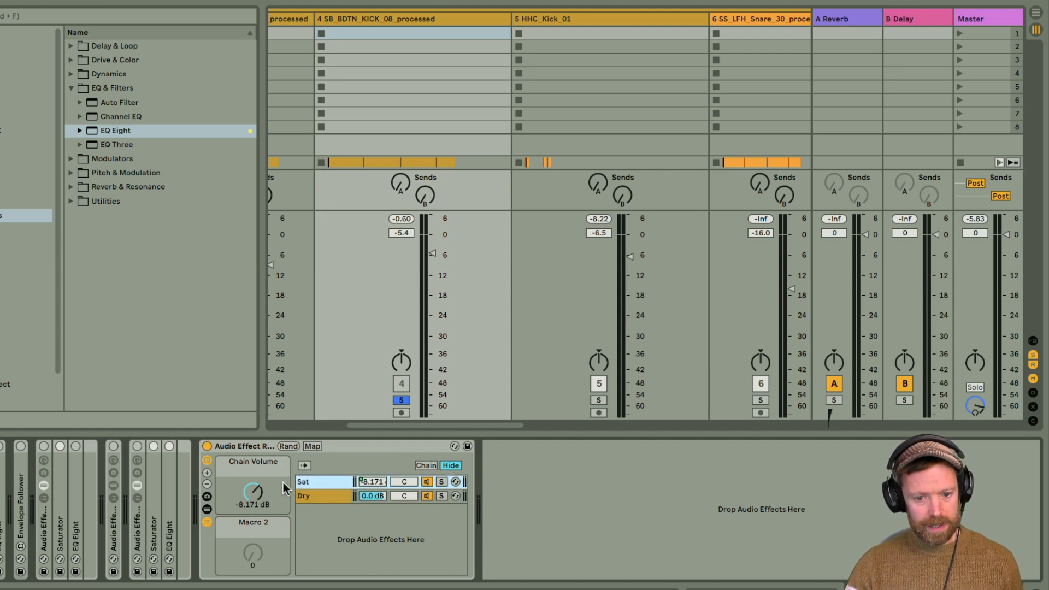
pyautogui.rightClick(318, 482)
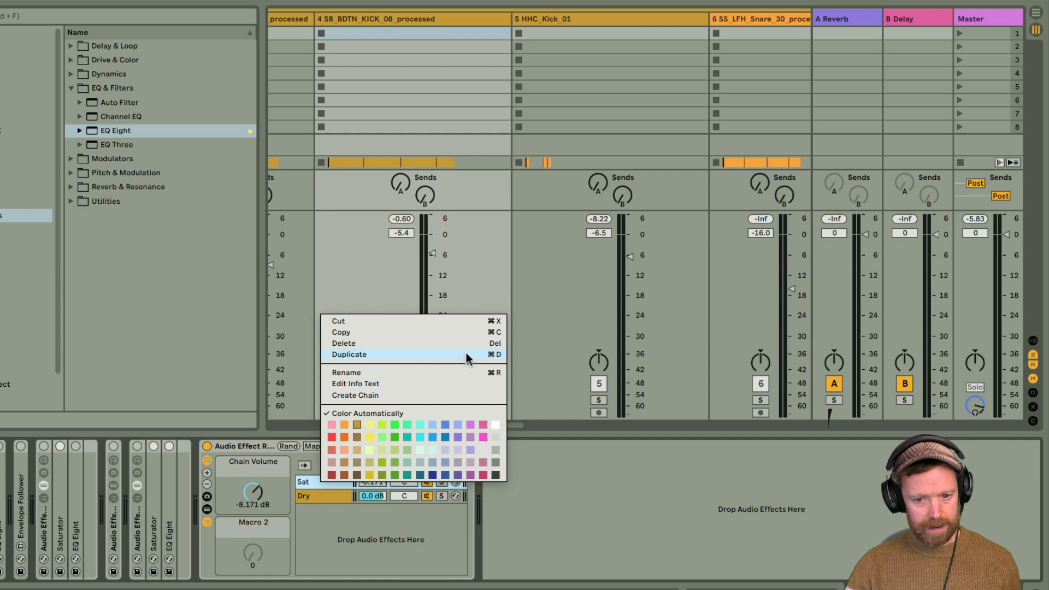
pyautogui.click(423, 354)
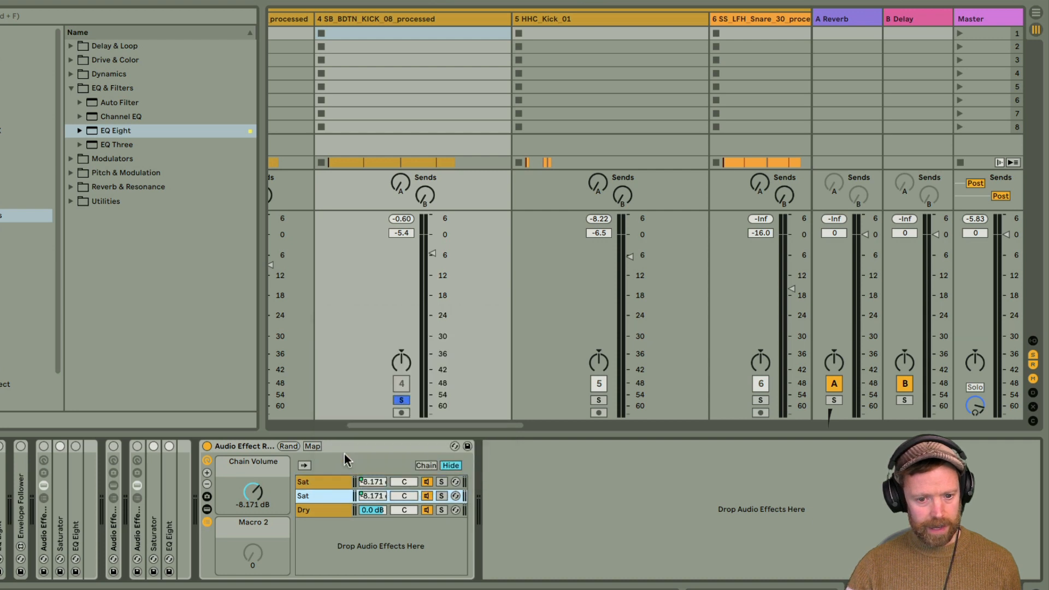
pyautogui.click(319, 480)
pyautogui.click(316, 493)
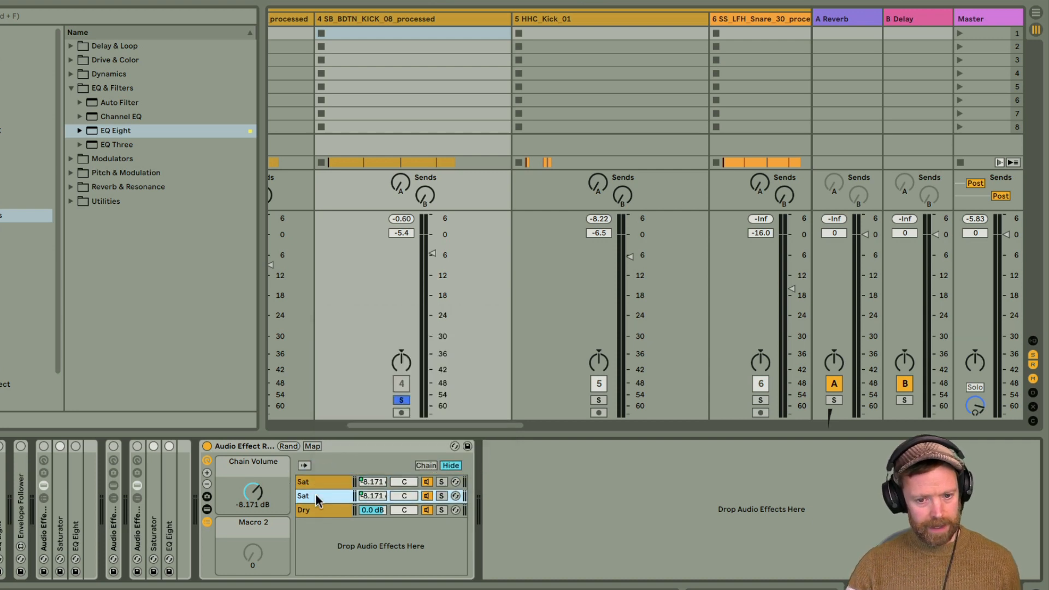
pyautogui.click(322, 482)
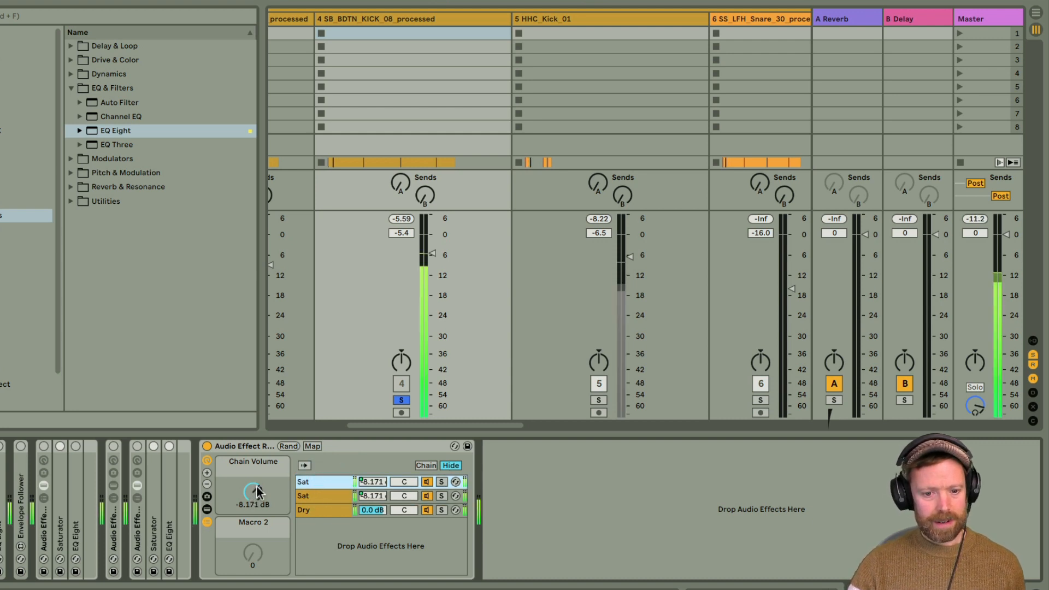
pyautogui.moveTo(254, 500)
pyautogui.mouseDown()
pyautogui.moveTo(255, 546)
pyautogui.moveTo(254, 483)
pyautogui.moveTo(254, 506)
pyautogui.mouseUp()
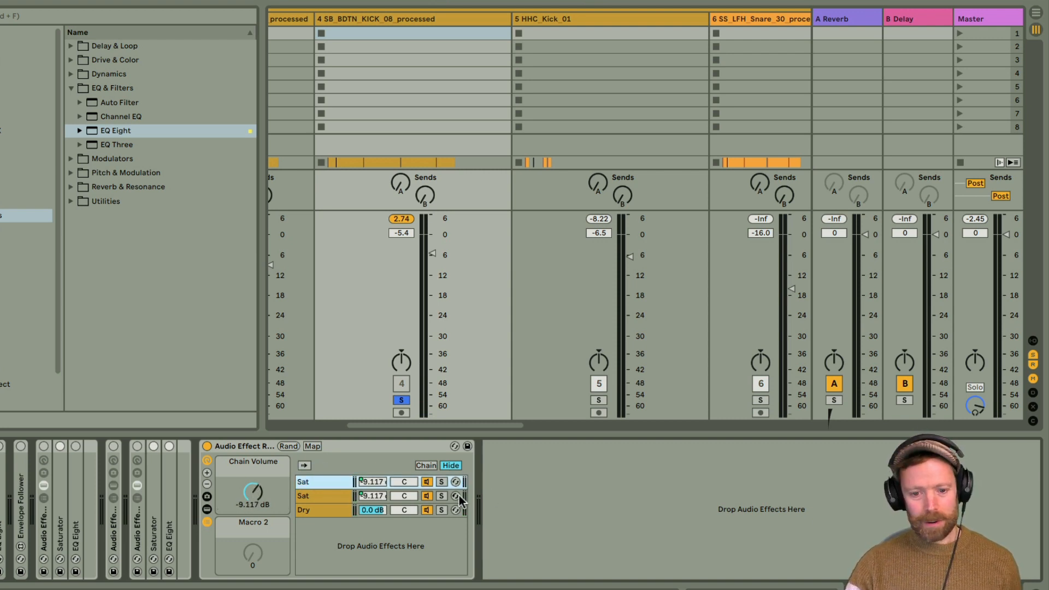
# - Duplicate the second Sat chain and show the devices of the third Sat chain
pyautogui.click(425, 496)
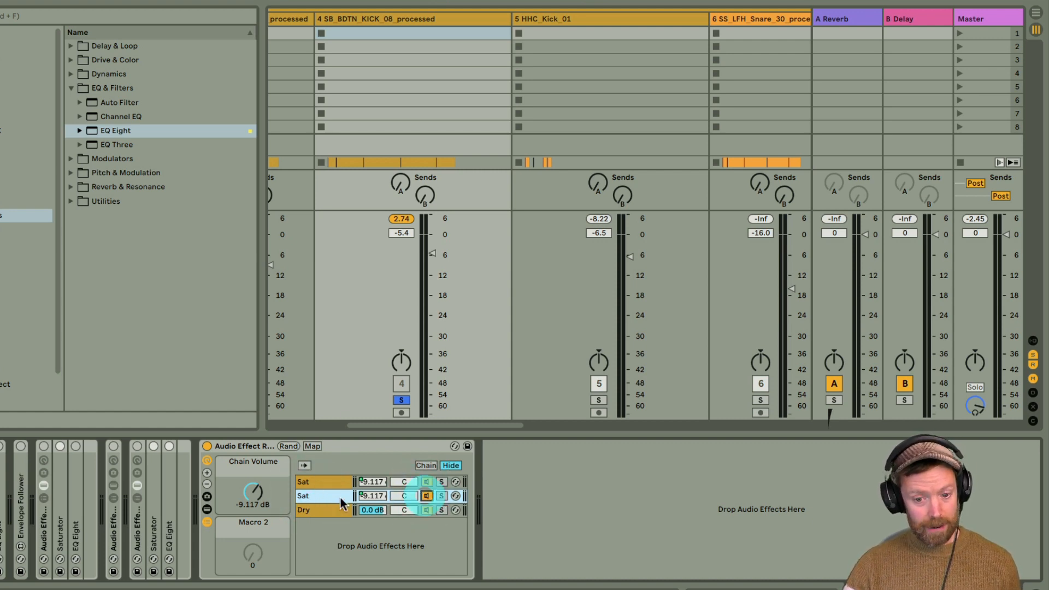
pyautogui.click(318, 495)
pyautogui.hotkey('ctrl', 'd')
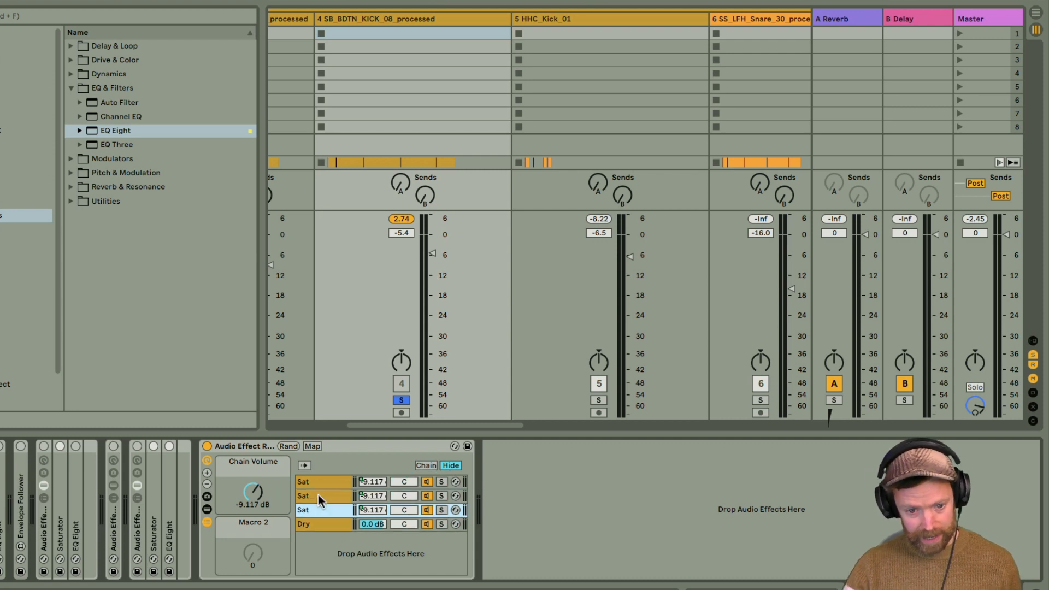
pyautogui.click(318, 509)
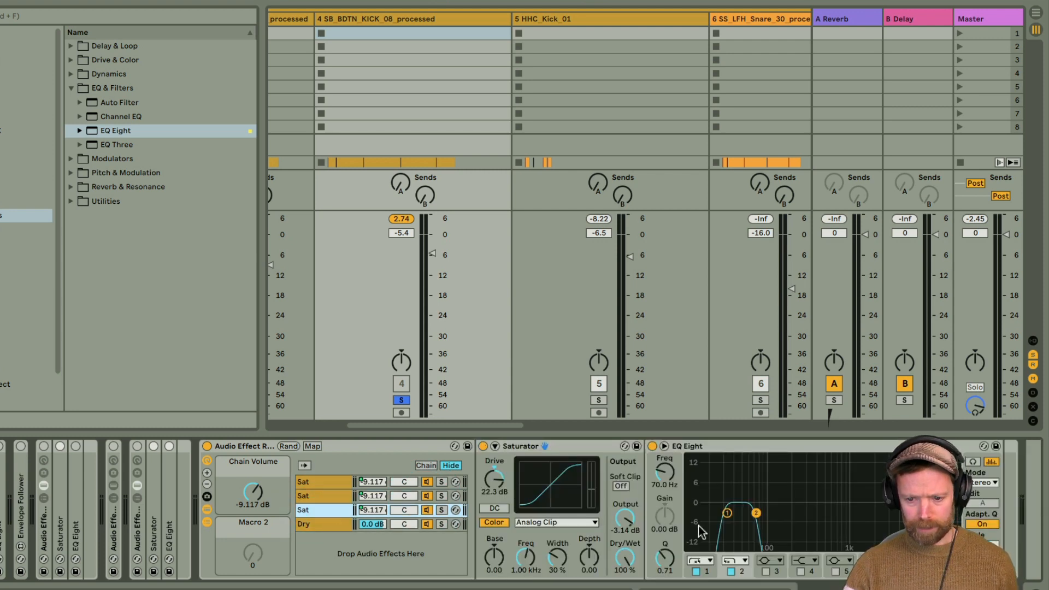
# - In the third Sat chain's EQ Eight, set band 2's frequency to 250 Hz and band 1's to 70 Hz, and start playback
pyautogui.doubleClick(574, 446)
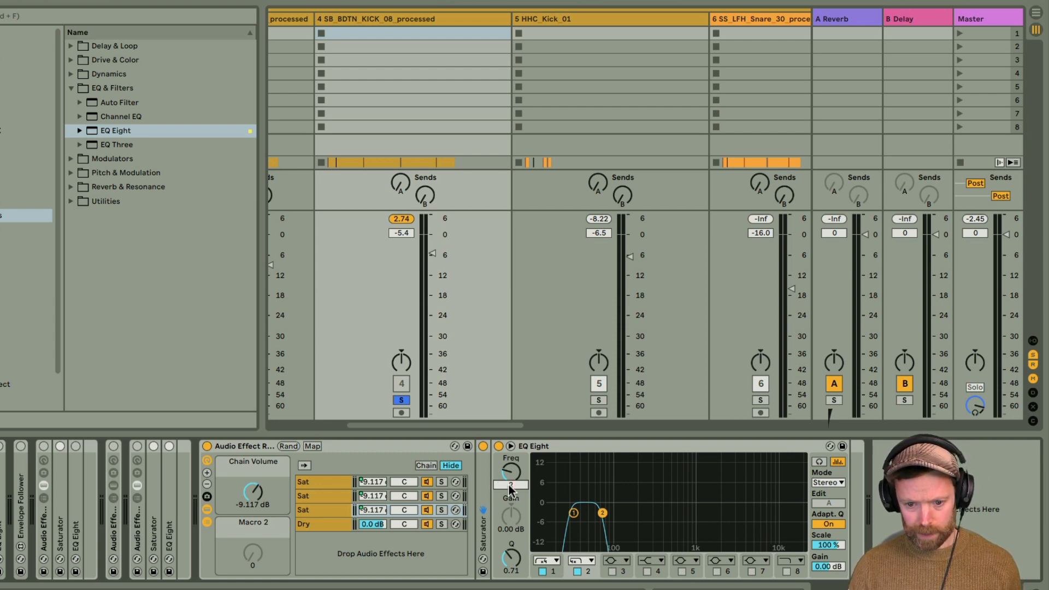
pyautogui.write('50')
pyautogui.press('Return')
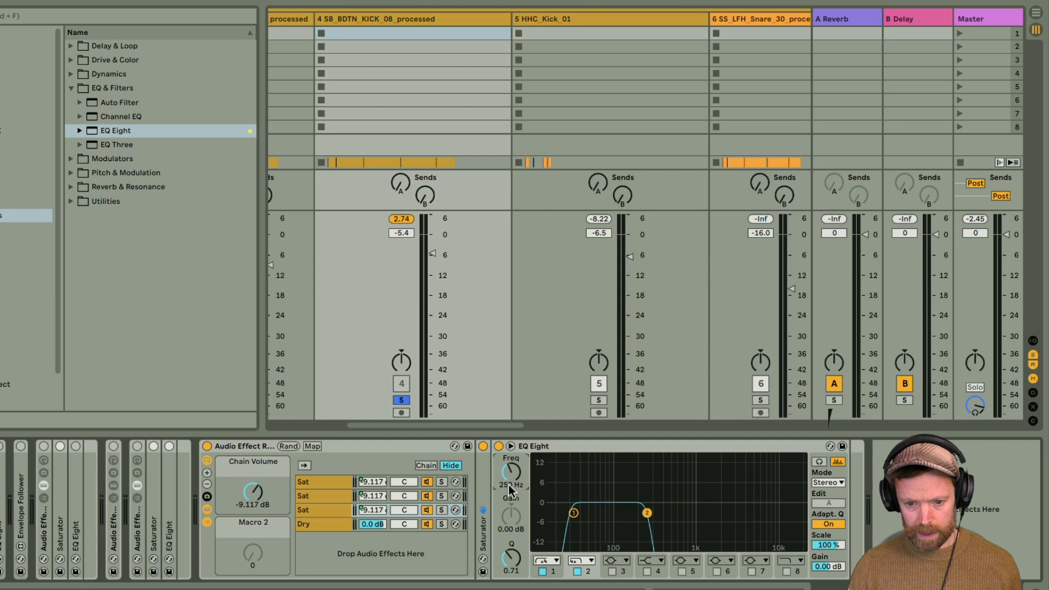
pyautogui.click(554, 572)
pyautogui.click(504, 485)
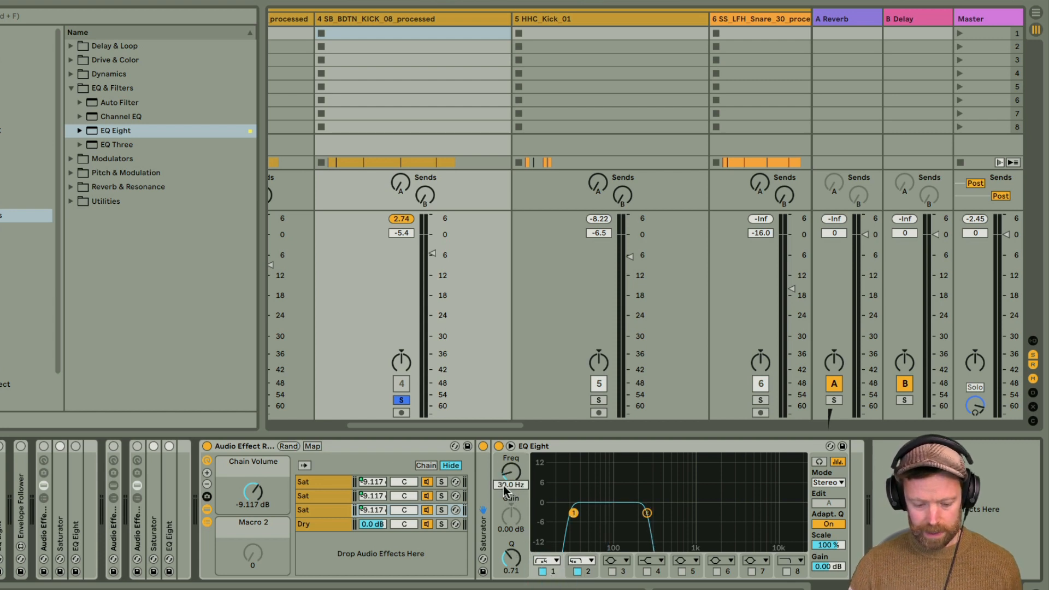
pyautogui.write('70')
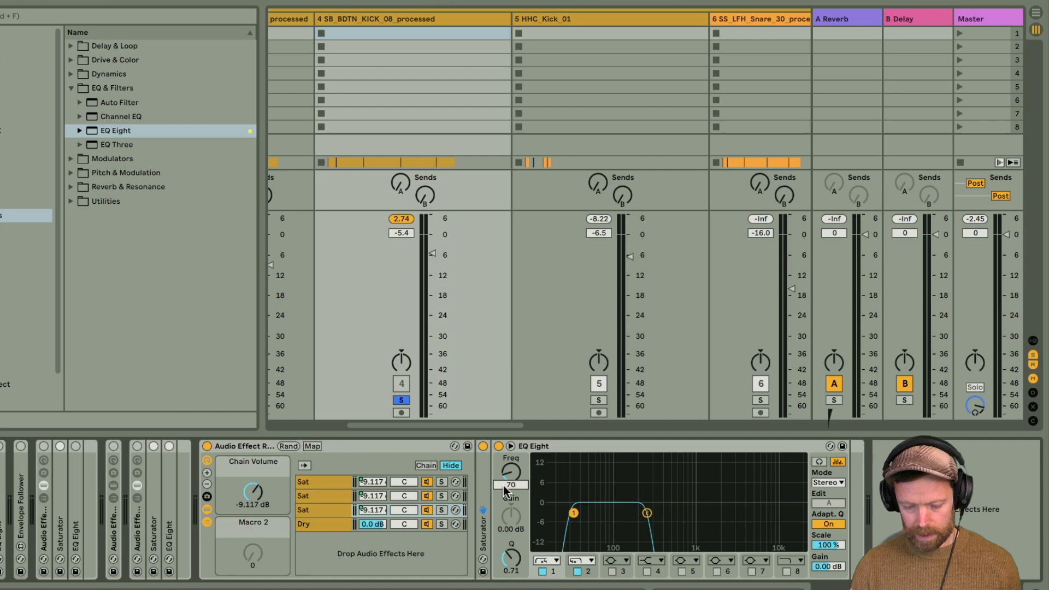
pyautogui.press('Return')
pyautogui.press('space')
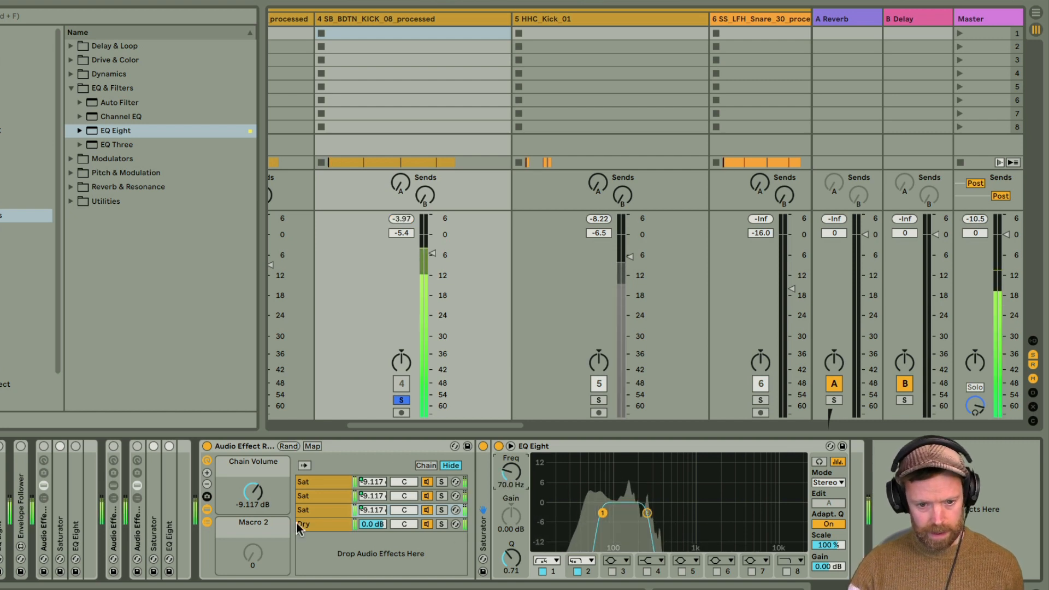
pyautogui.click(322, 511)
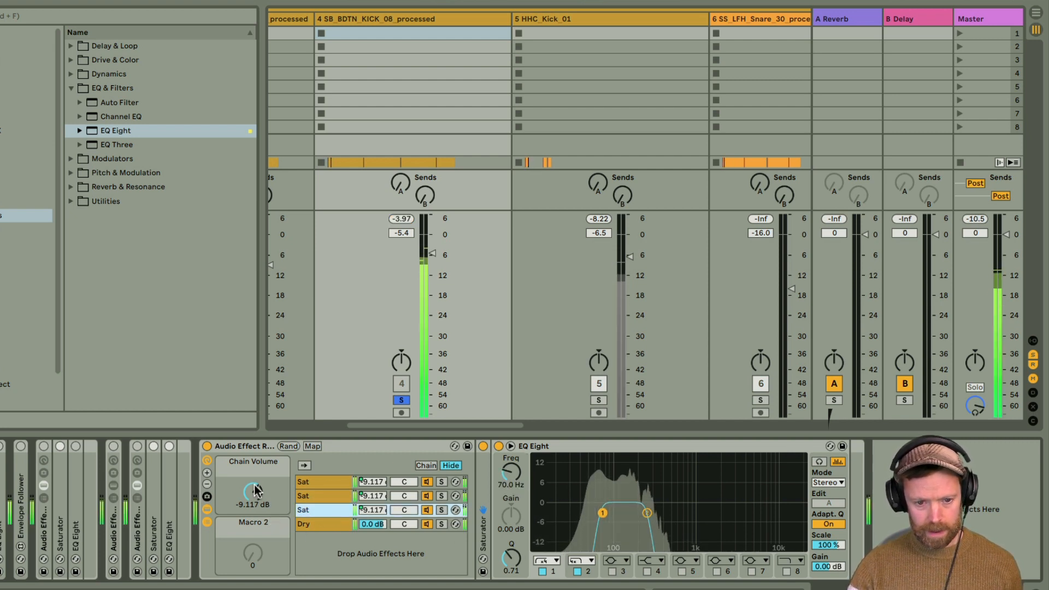
# - Map the third Sat chain's volume to Macro 2 and set that macro to about -21.33 dB during playback
pyautogui.rightClick(390, 511)
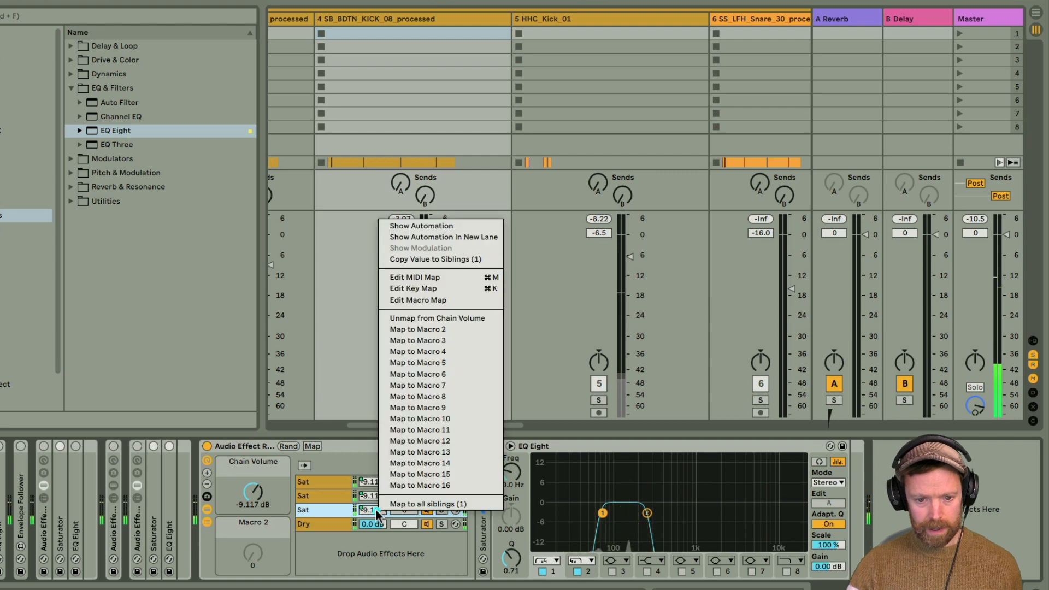
pyautogui.click(431, 330)
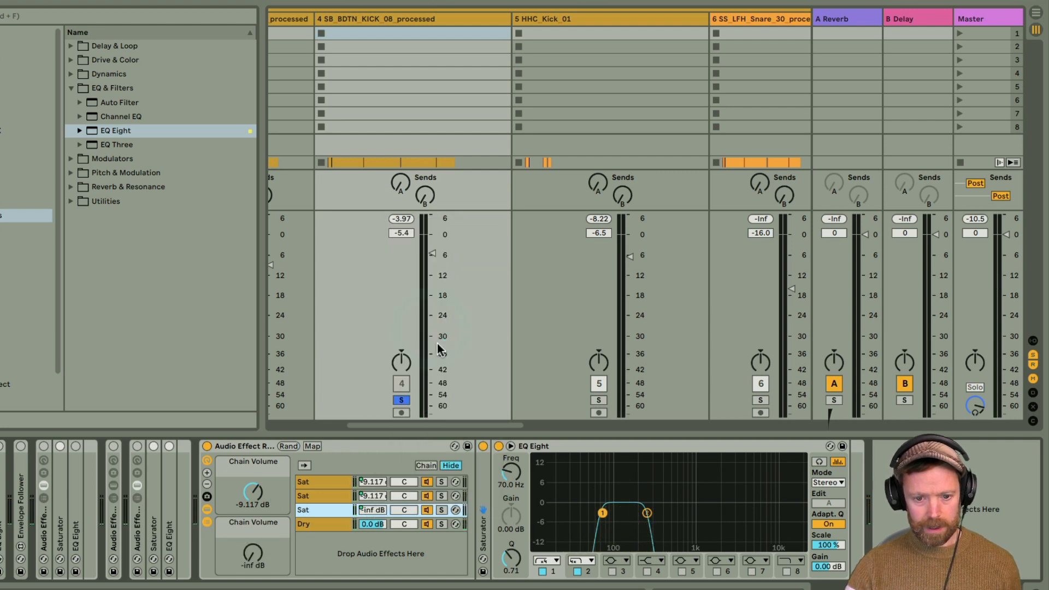
pyautogui.moveTo(253, 552)
pyautogui.mouseDown()
pyautogui.moveTo(253, 531)
pyautogui.moveTo(253, 544)
pyautogui.mouseUp()
pyautogui.click(327, 510)
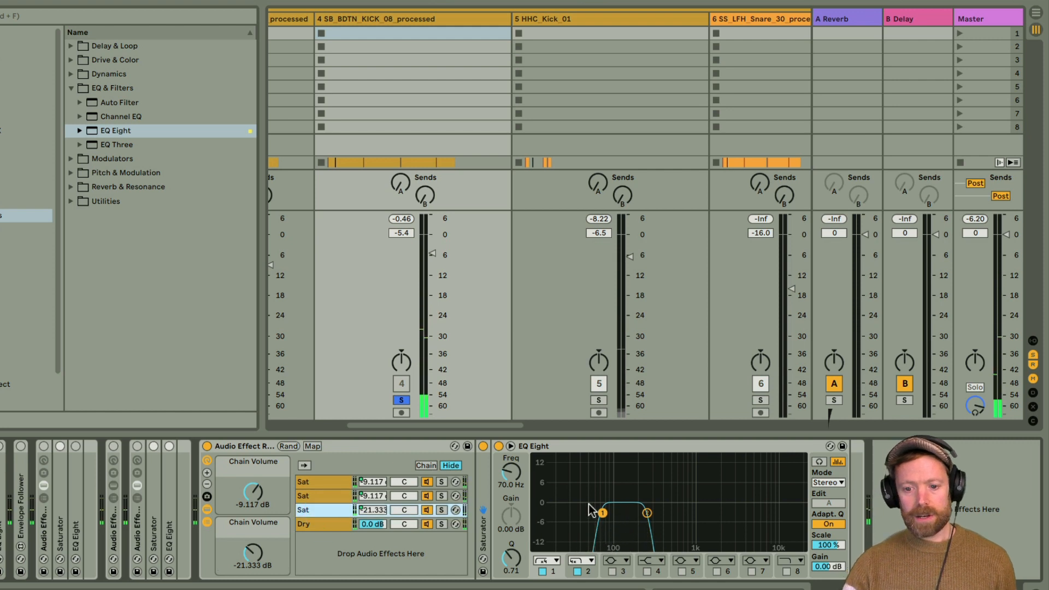
pyautogui.click(647, 511)
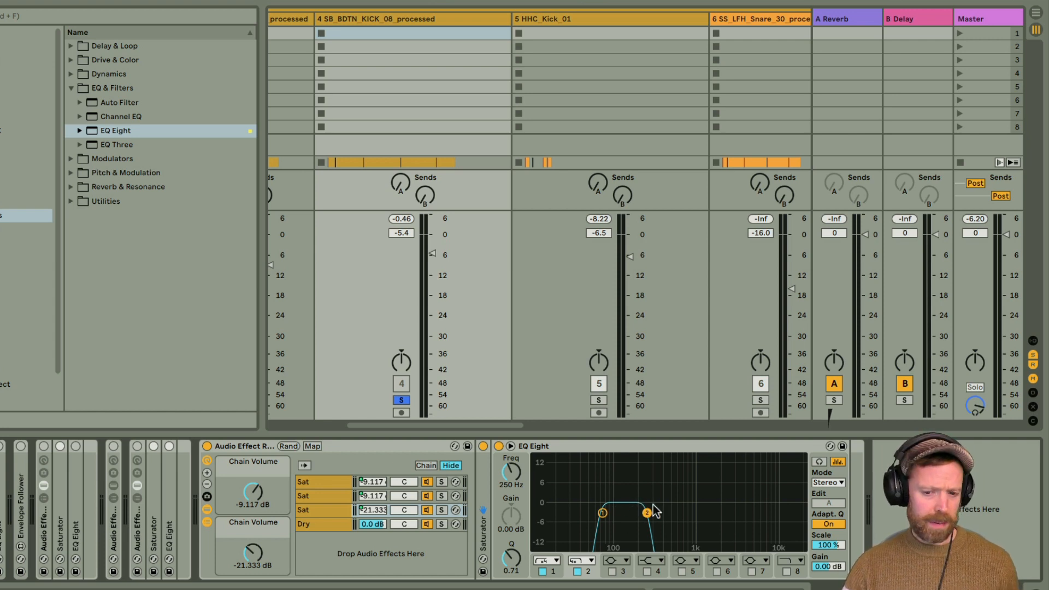
# - Duplicate the third Sat chain, map the copy's volume to Macro 3, and add more macro controls to the rack
pyautogui.click(321, 508)
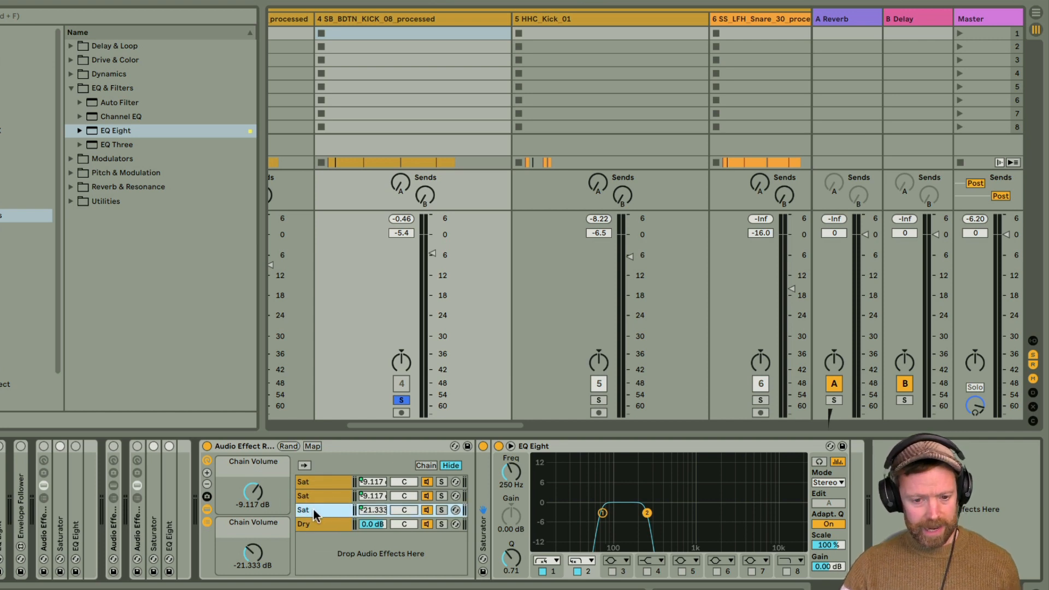
pyautogui.press('super+d')
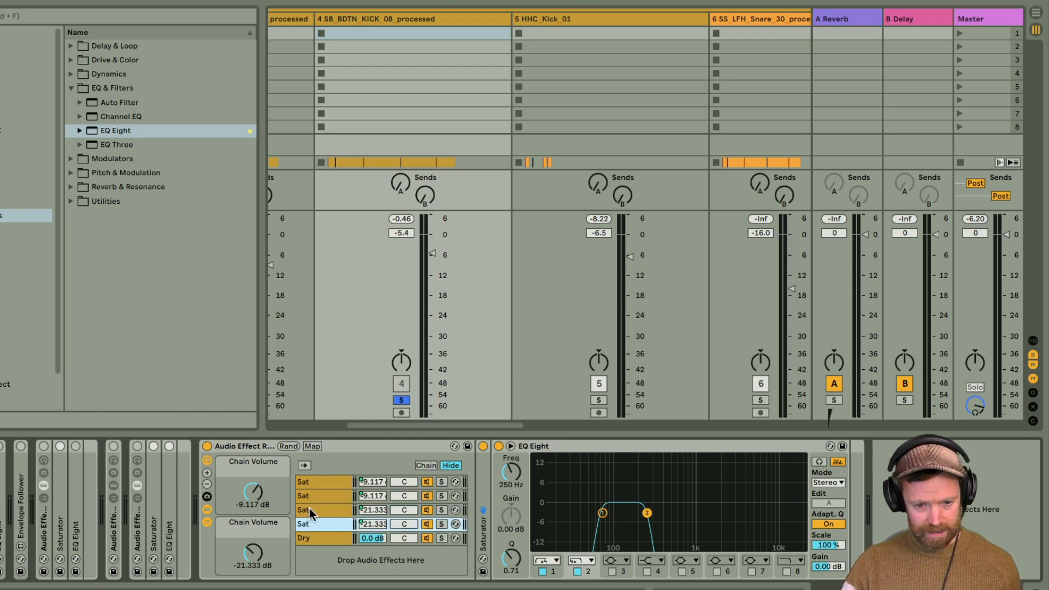
pyautogui.rightClick(370, 524)
pyautogui.click(435, 358)
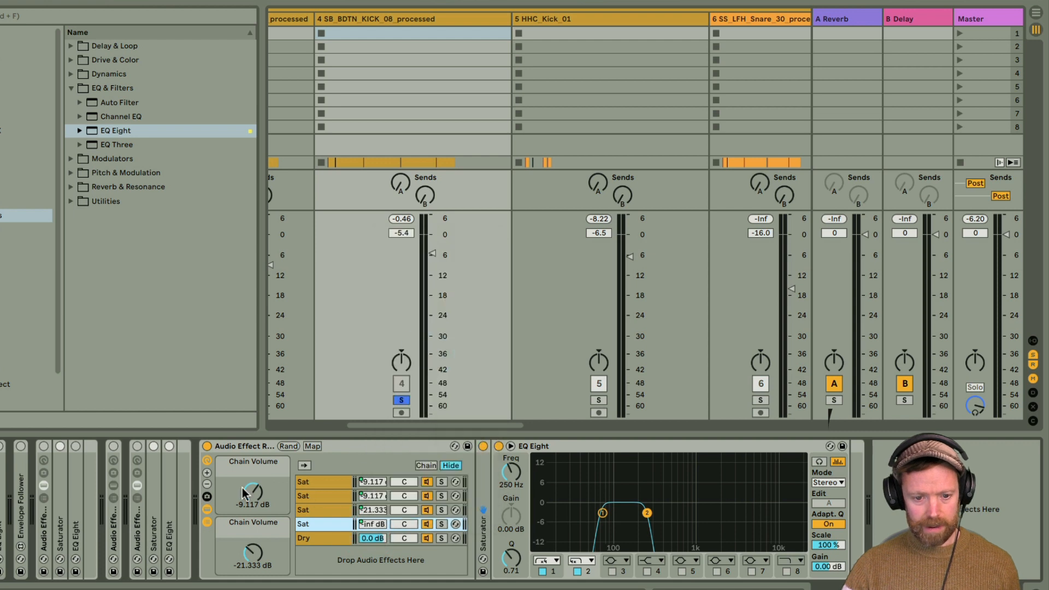
pyautogui.click(207, 473)
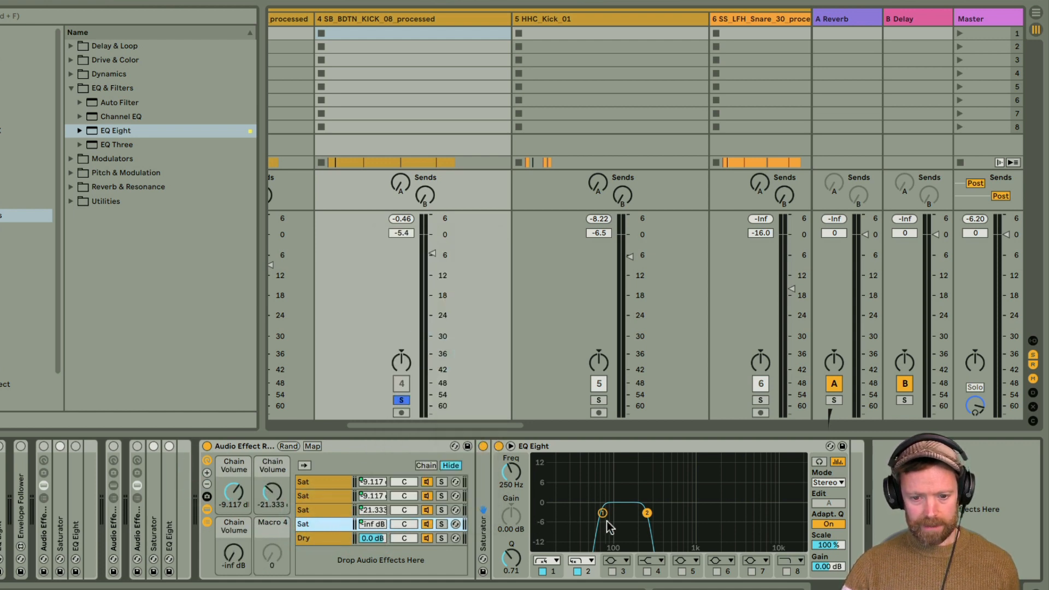
# - In the fourth Sat chain's EQ Eight, set band 2's frequency to 500 Hz and band 1's to 250 Hz, and start playback
pyautogui.click(508, 486)
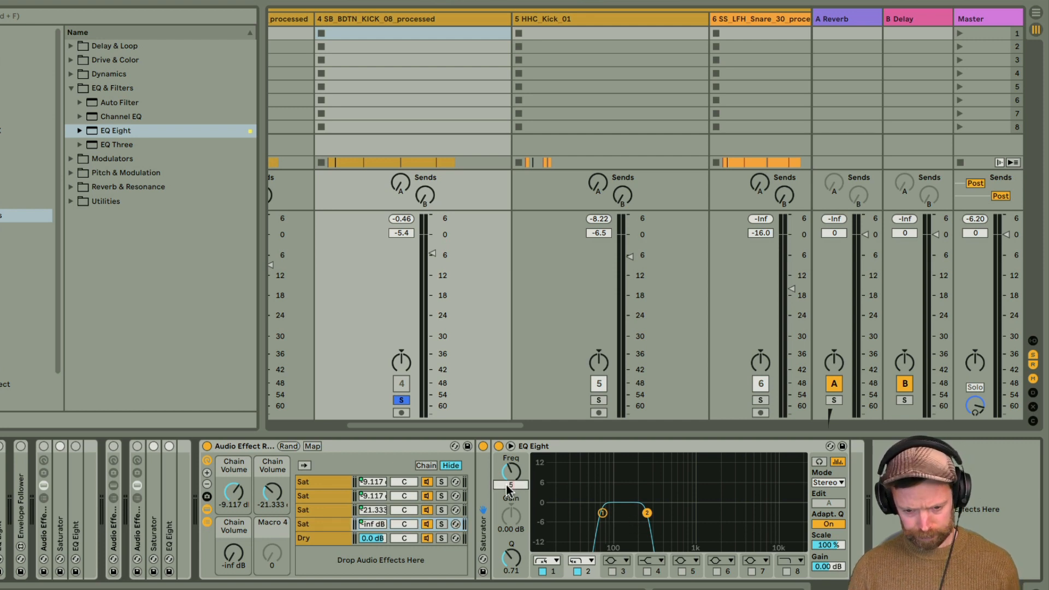
pyautogui.press('Return')
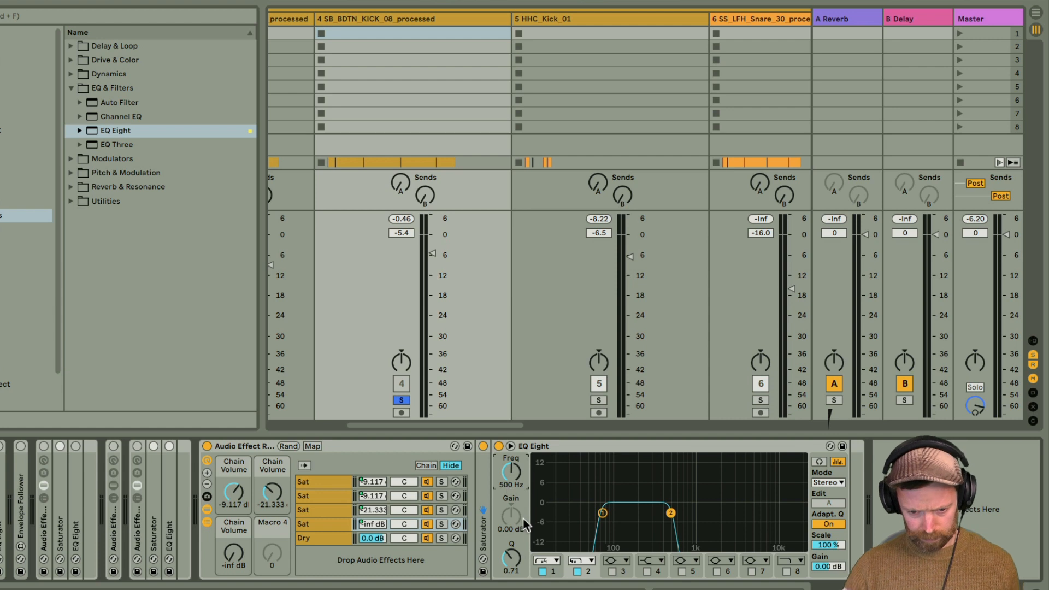
pyautogui.click(553, 572)
pyautogui.click(503, 485)
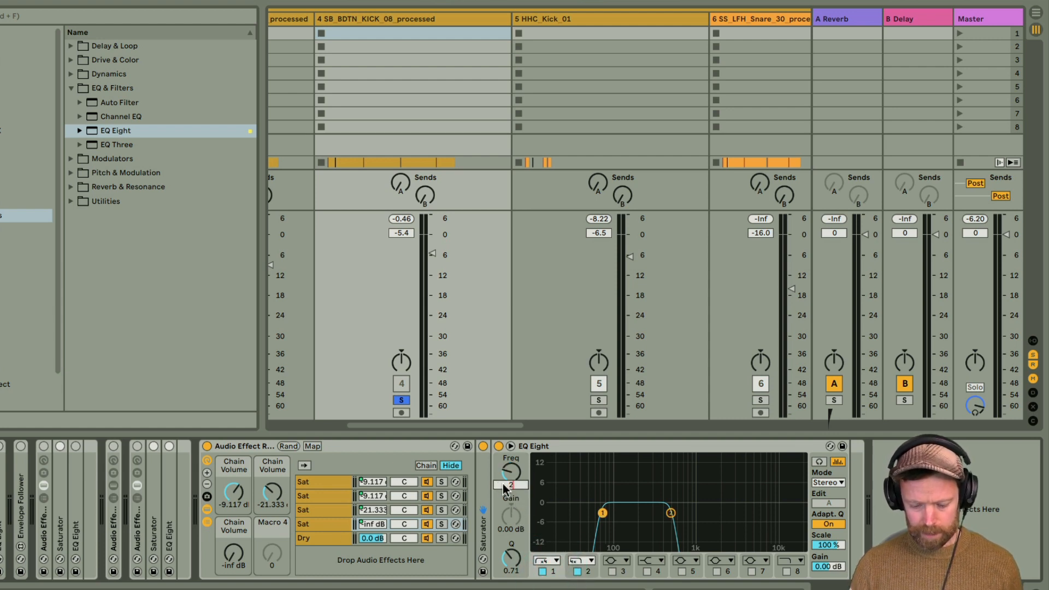
pyautogui.write('250')
pyautogui.press('Return')
pyautogui.press('space')
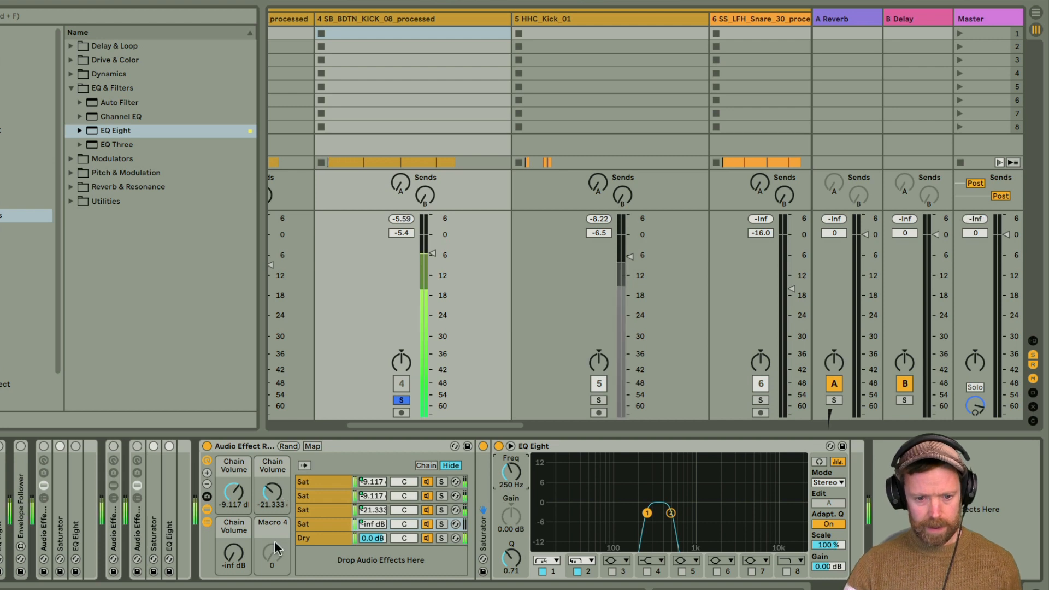
# - Solo the fourth Sat chain, raise its Chain Volume macro to about -9.43 dB, and unsolo the chain
pyautogui.click(441, 524)
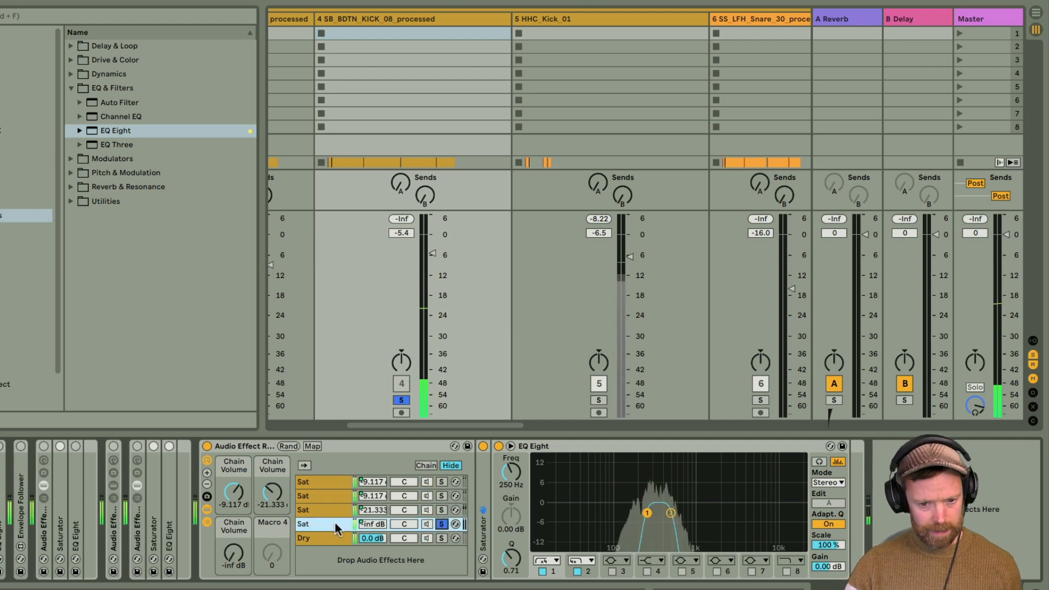
pyautogui.moveTo(273, 493); pyautogui.dragTo(273, 465)
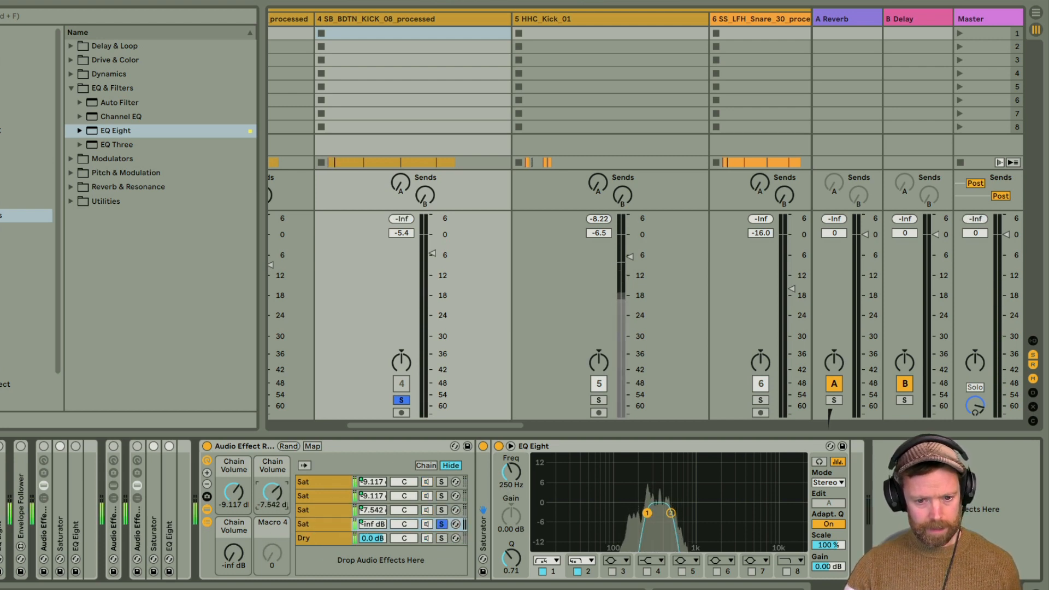
pyautogui.hotkey('ctrl', 'z')
pyautogui.moveTo(233, 555); pyautogui.dragTo(233, 513)
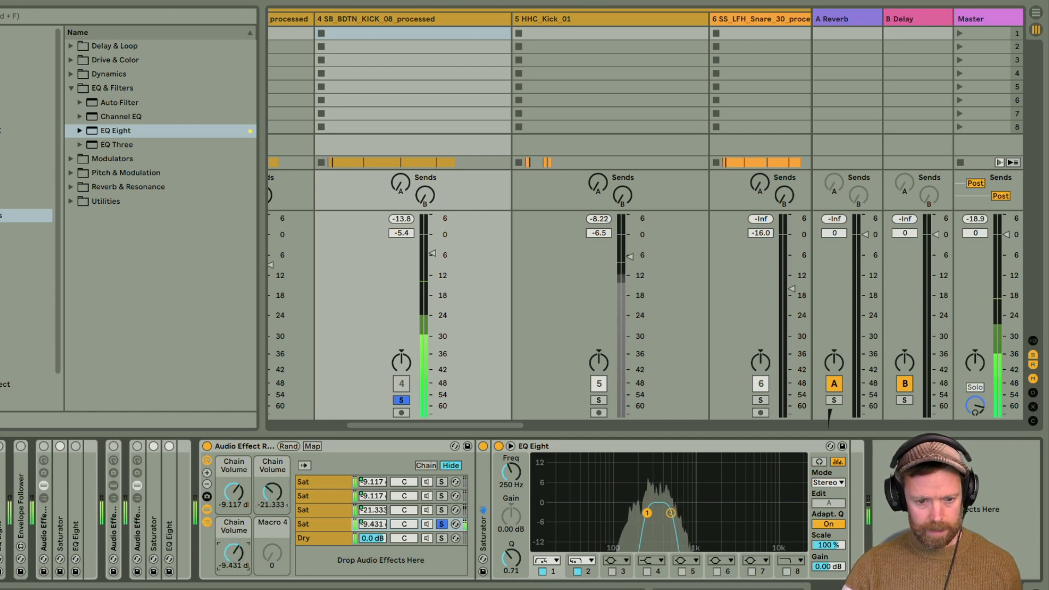
pyautogui.click(441, 524)
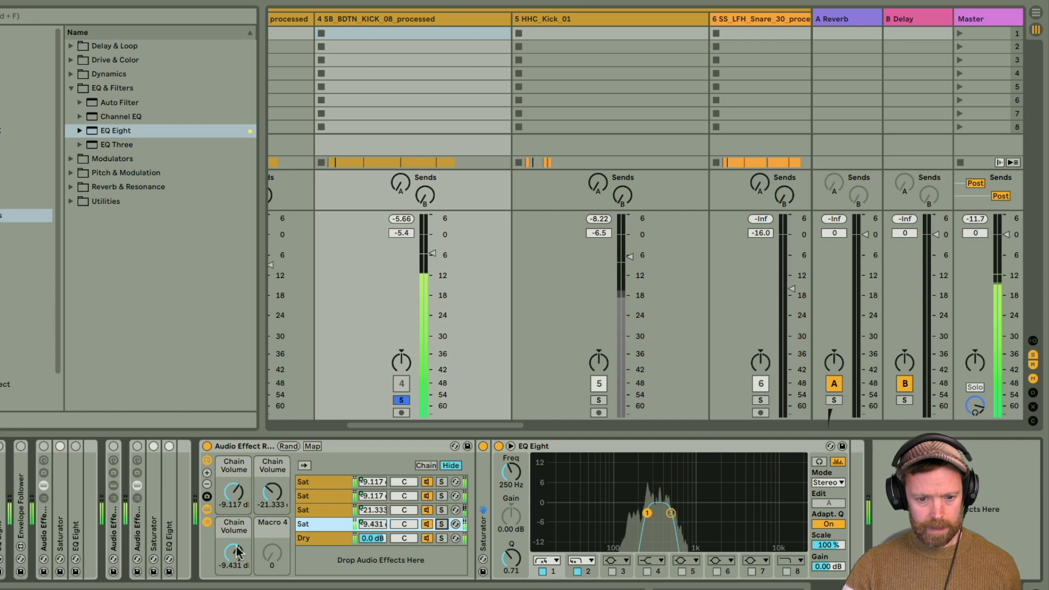
# - Lower the second Chain Volume macro to -inf dB and the third to about -27.05 dB
pyautogui.moveTo(234, 553)
pyautogui.mouseDown()
pyautogui.moveTo(234, 584)
pyautogui.moveTo(239, 549)
pyautogui.mouseUp()
pyautogui.moveTo(277, 488); pyautogui.dragTo(277, 517)
pyautogui.moveTo(234, 553)
pyautogui.mouseDown()
pyautogui.moveTo(234, 579)
pyautogui.moveTo(234, 563)
pyautogui.mouseUp()
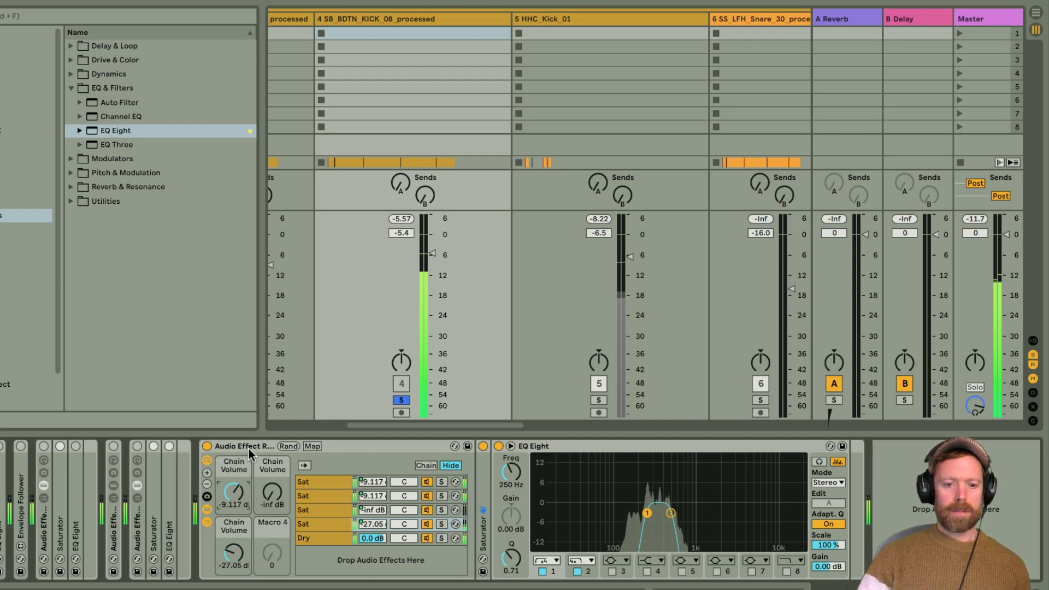
# - Compare the sound with the rack bypassed, re-enable it, and lower the first Chain Volume macro to about -10.38 dB and the third to -32.88 dB
pyautogui.click(206, 446)
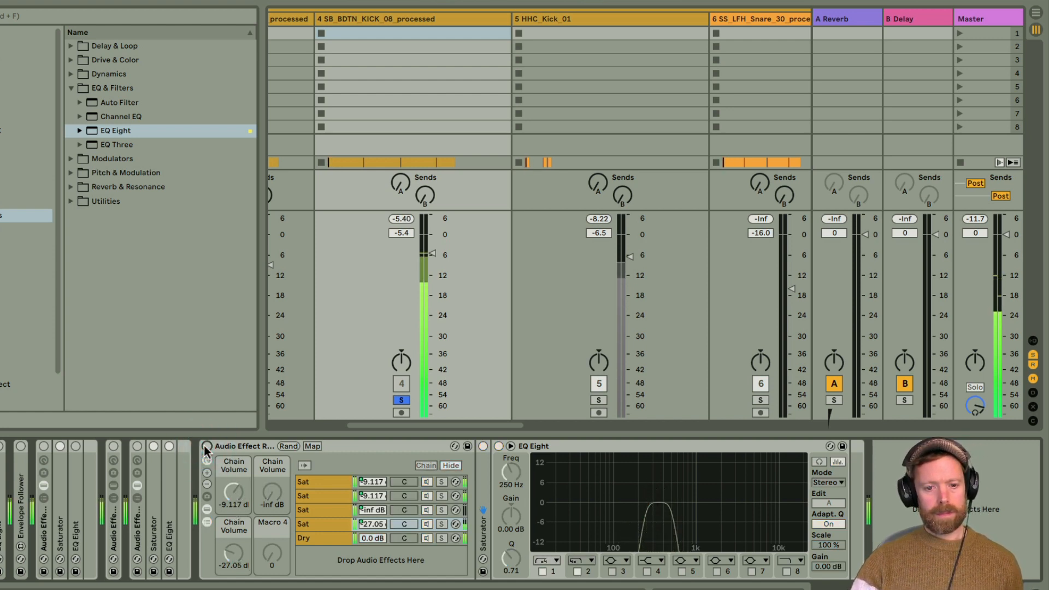
pyautogui.click(206, 446)
pyautogui.moveTo(234, 491); pyautogui.dragTo(234, 495)
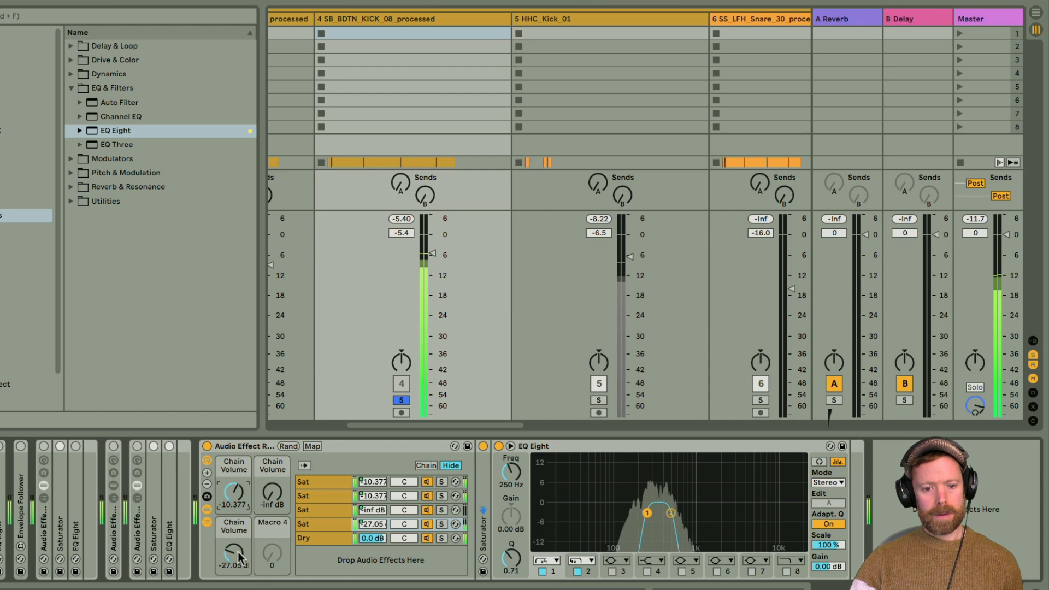
pyautogui.moveTo(235, 552); pyautogui.dragTo(230, 564)
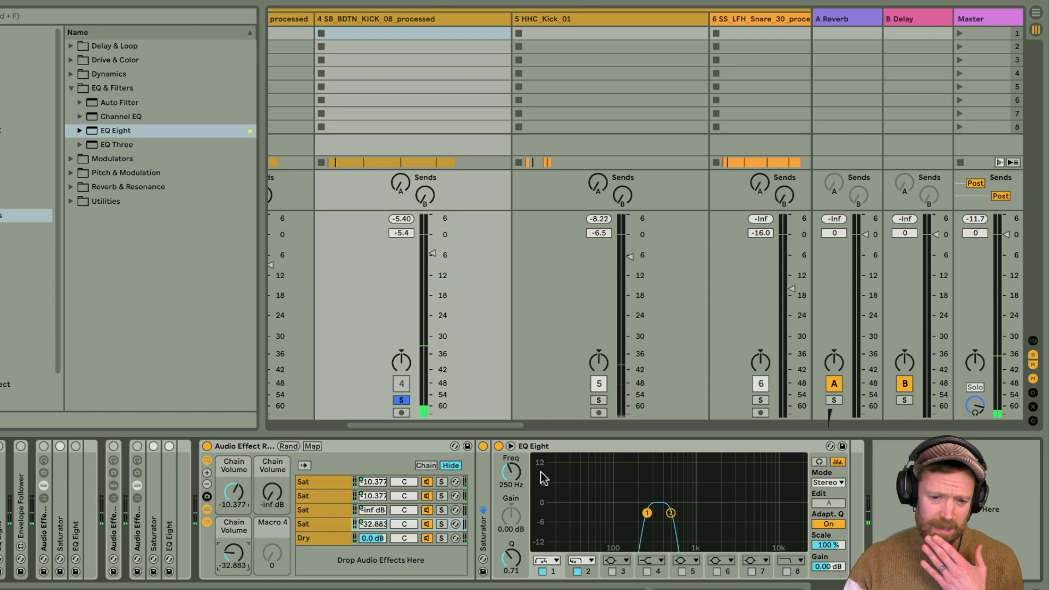
# - Review the Saturator and EQ Eight settings of each of the four Sat chains
pyautogui.click(316, 525)
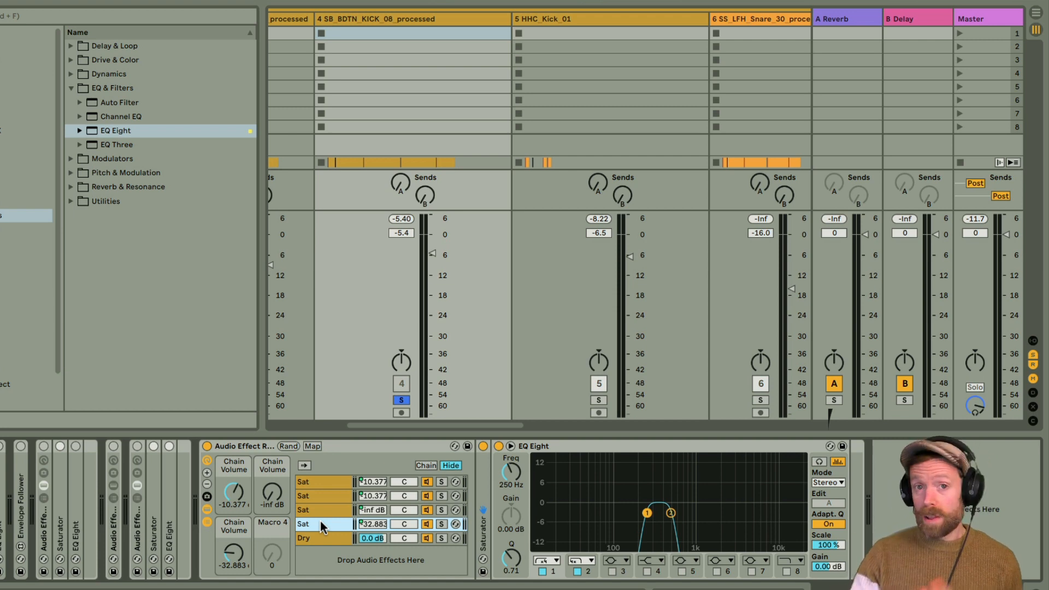
pyautogui.click(314, 481)
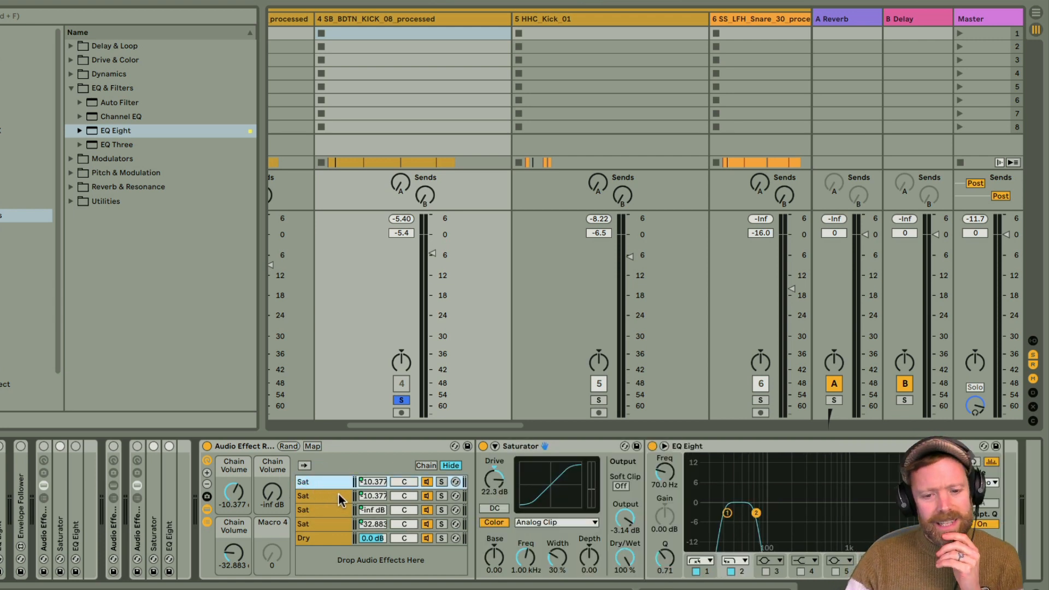
pyautogui.click(332, 493)
pyautogui.click(313, 514)
pyautogui.click(315, 524)
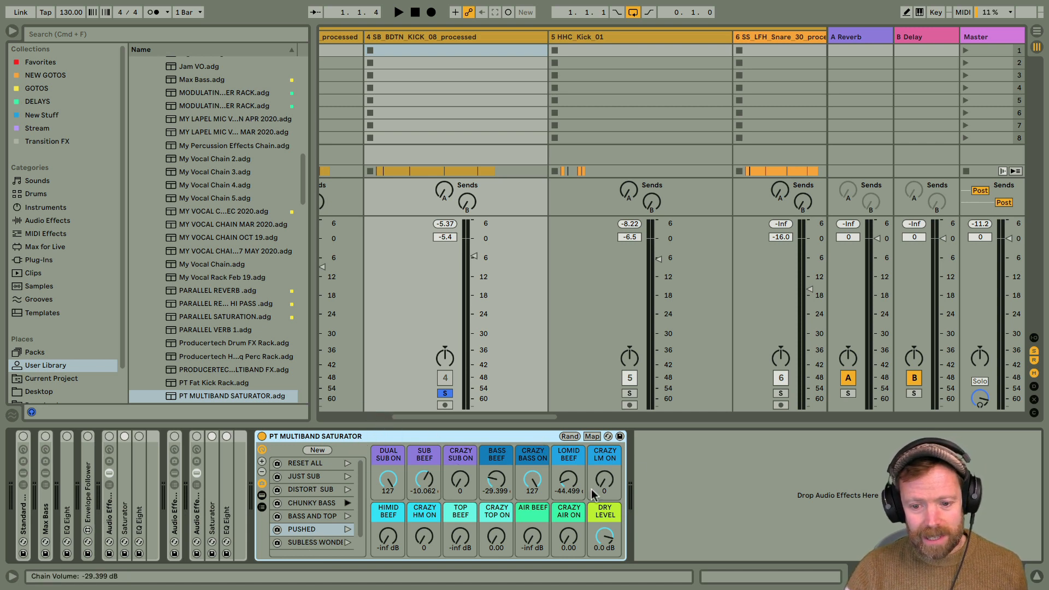
# - Show the PT MULTIBAND SATURATOR rack's chains and devices, and examine each chain's Saturator and EQ Eight from Sub Sat to Air Sat
pyautogui.click(262, 507)
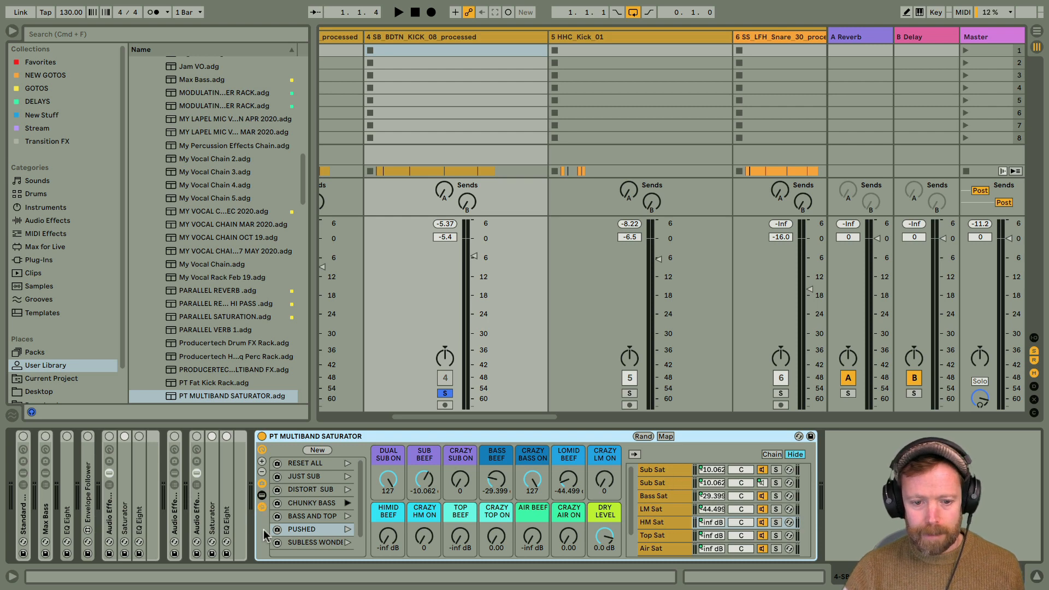
pyautogui.click(261, 496)
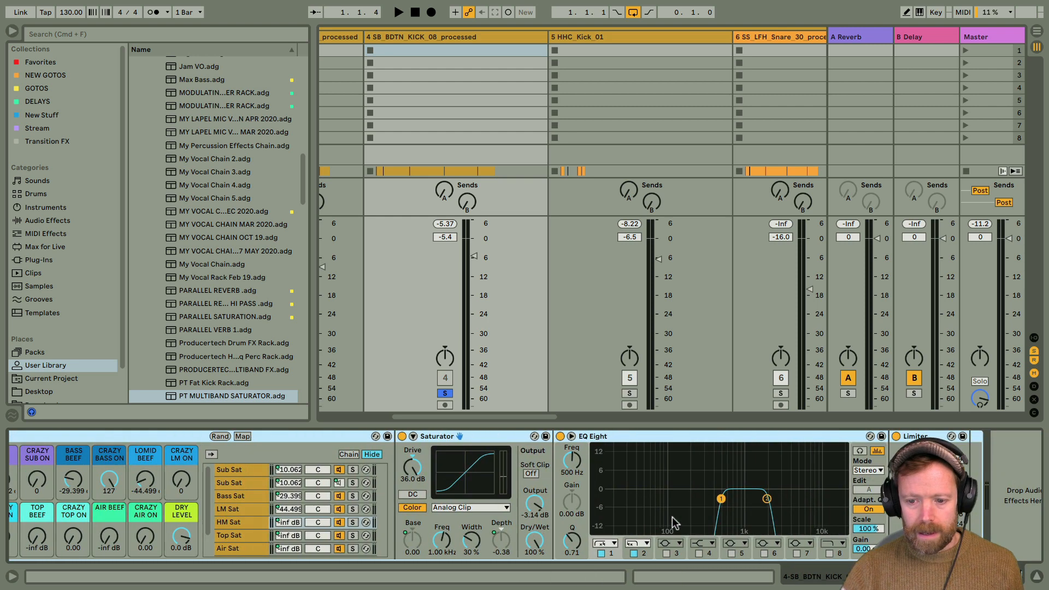
pyautogui.click(257, 470)
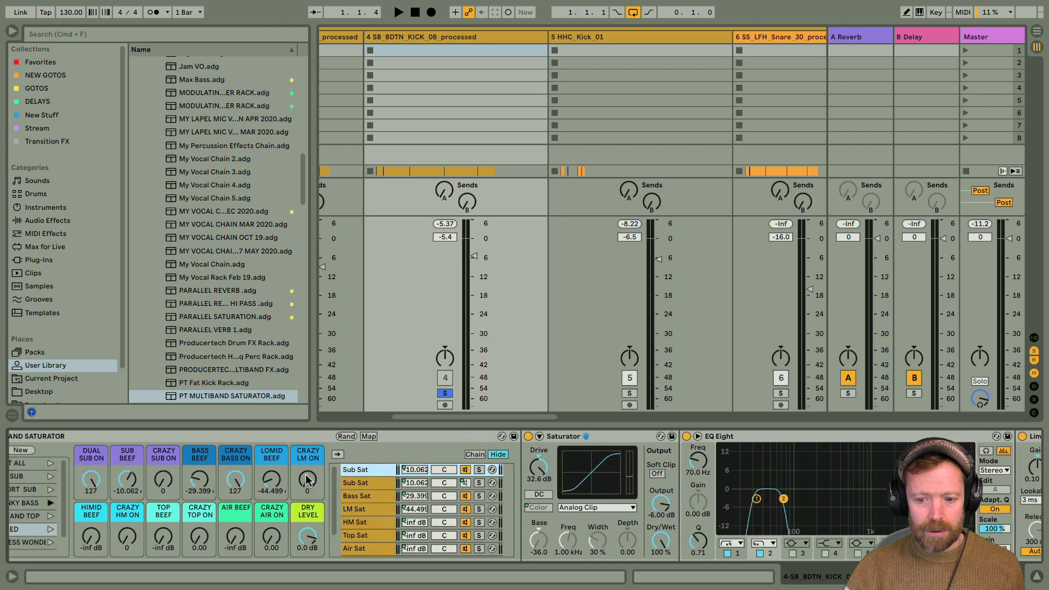
pyautogui.click(377, 483)
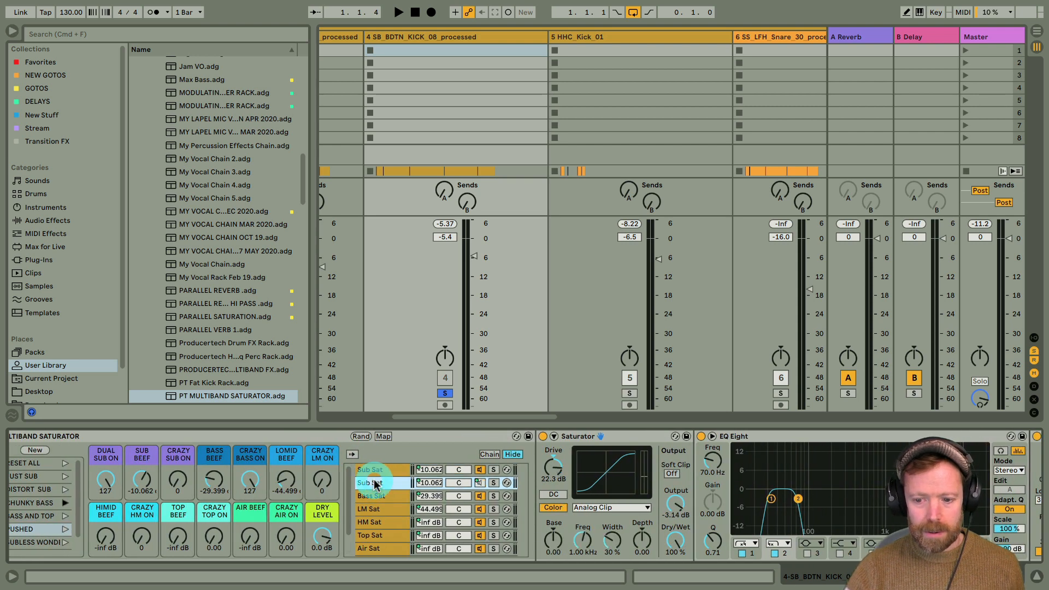
pyautogui.click(377, 496)
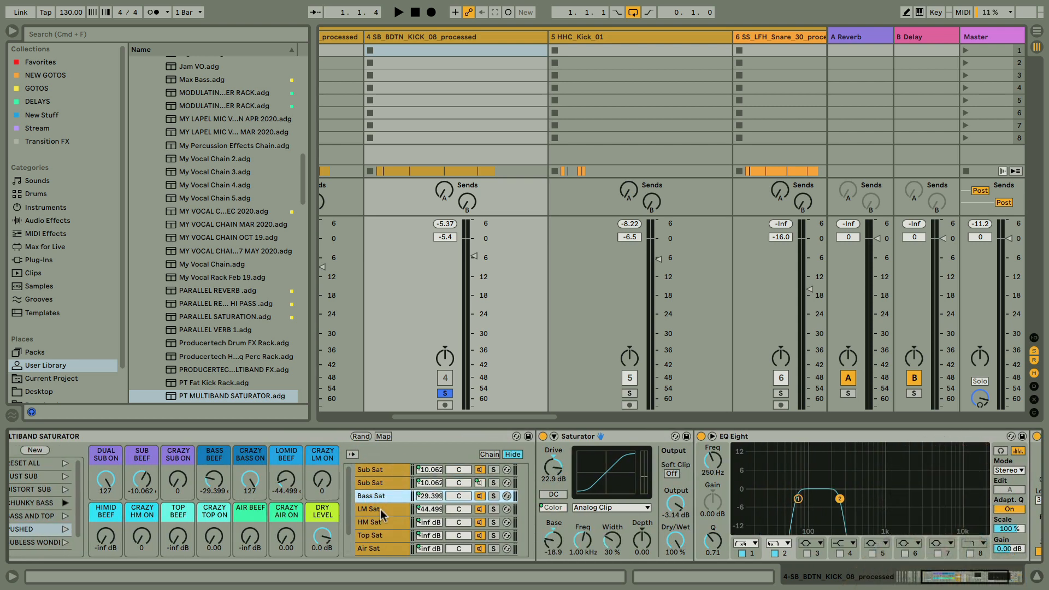
pyautogui.click(374, 509)
pyautogui.click(367, 523)
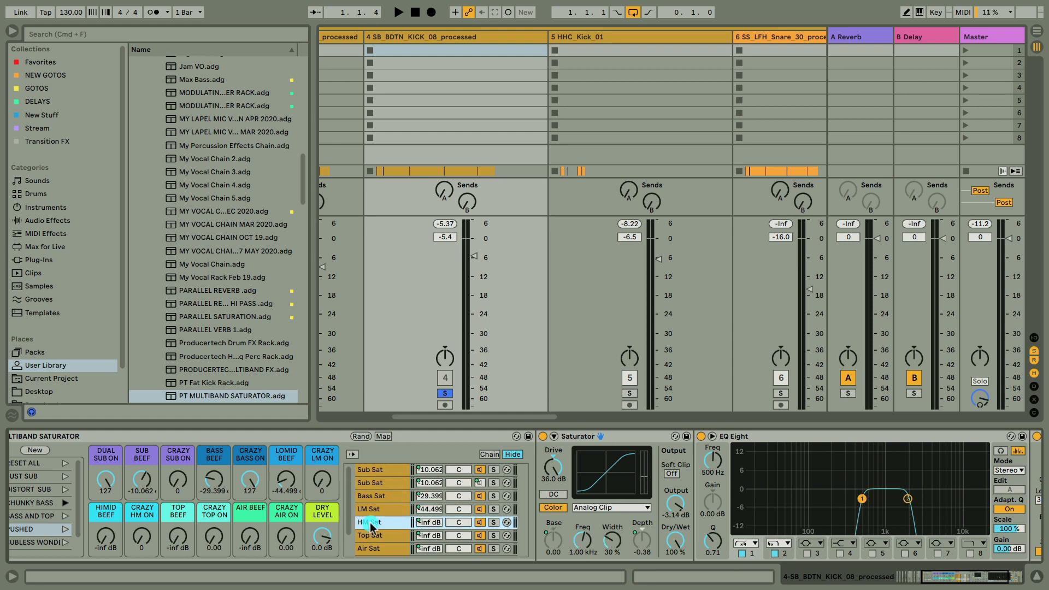
pyautogui.click(374, 537)
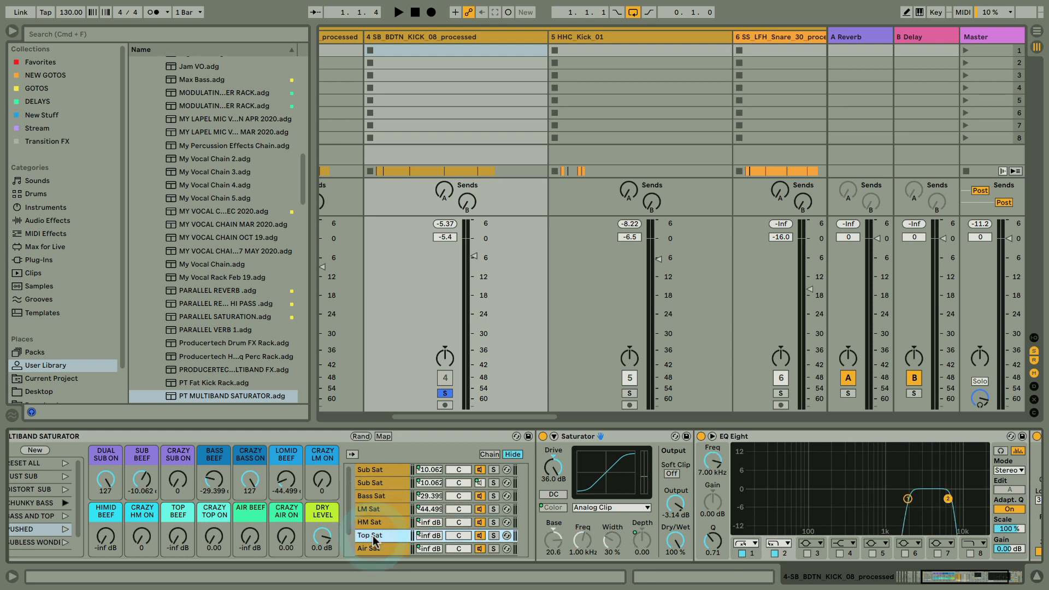
pyautogui.click(377, 549)
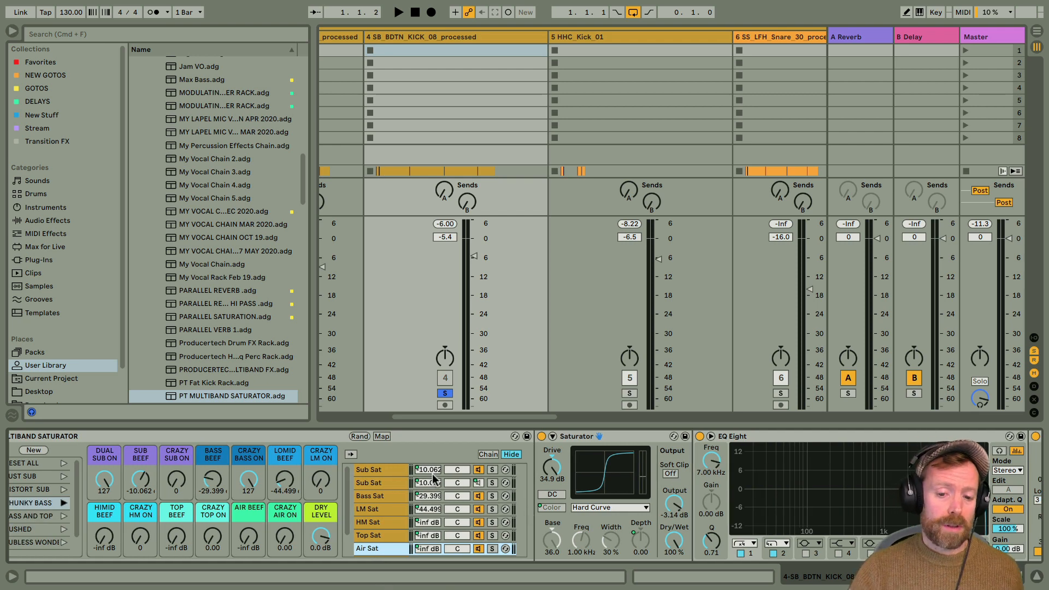
# - Show the second Sub Sat chain's devices and turn the DUAL SUB ON macro down to its minimum
pyautogui.click(140, 480)
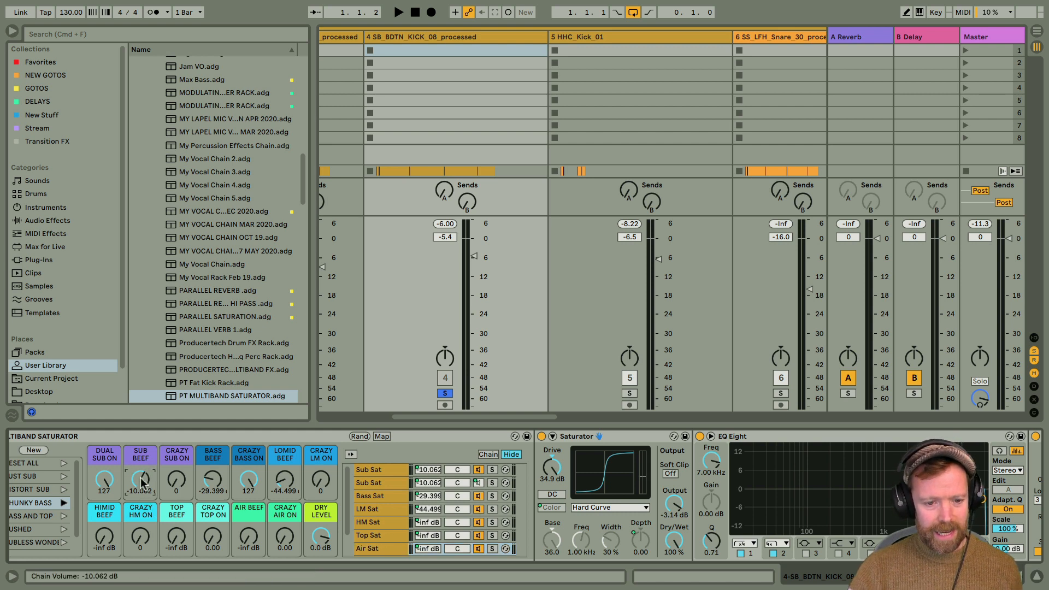
pyautogui.click(284, 479)
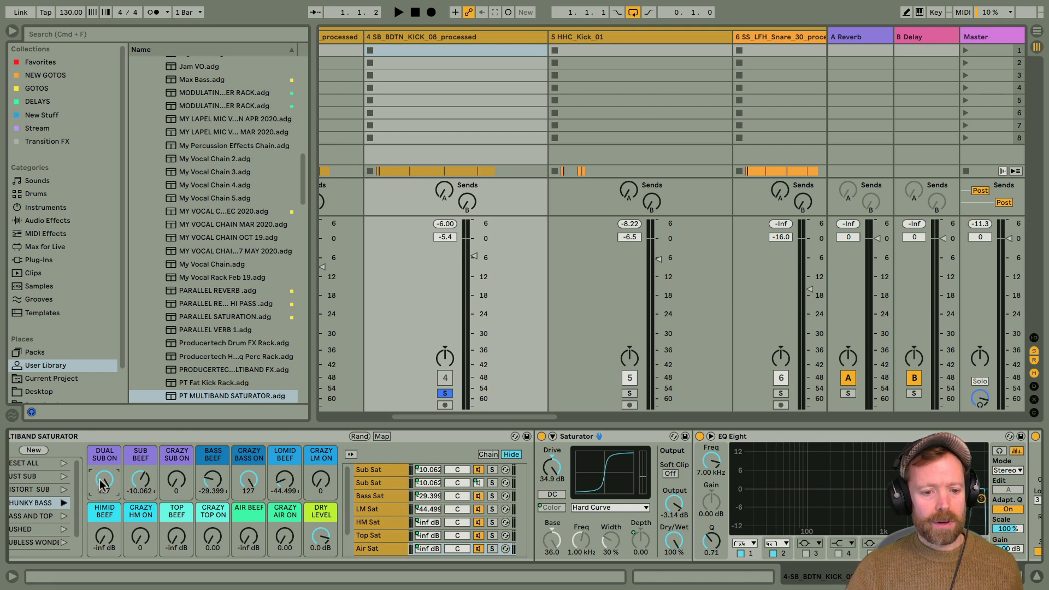
pyautogui.moveTo(104, 480)
pyautogui.mouseDown()
pyautogui.moveTo(104, 535)
pyautogui.moveTo(105, 474)
pyautogui.mouseUp()
pyautogui.click(375, 484)
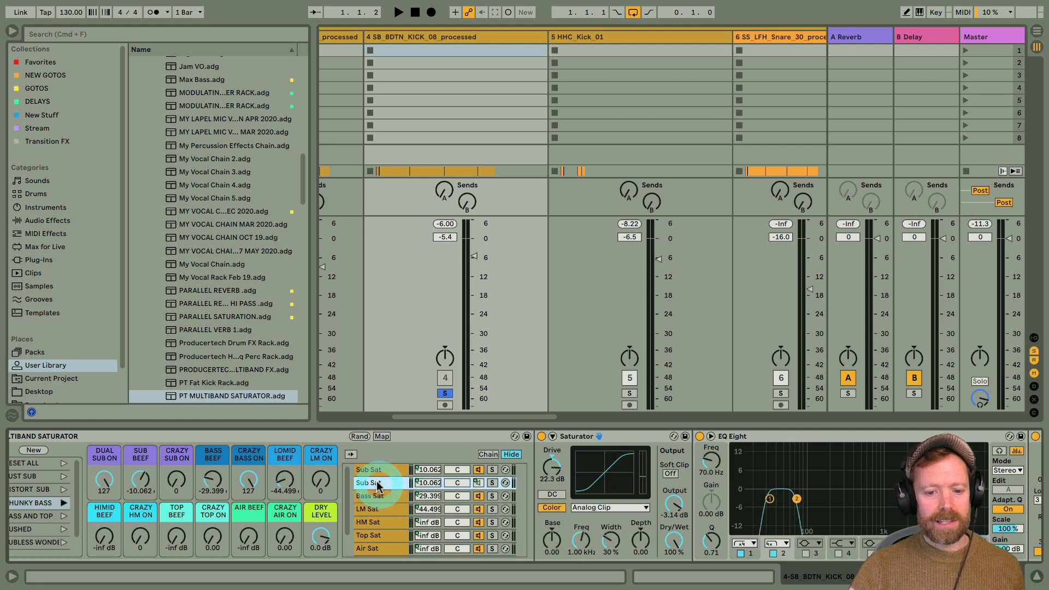
pyautogui.moveTo(101, 480); pyautogui.dragTo(101, 533)
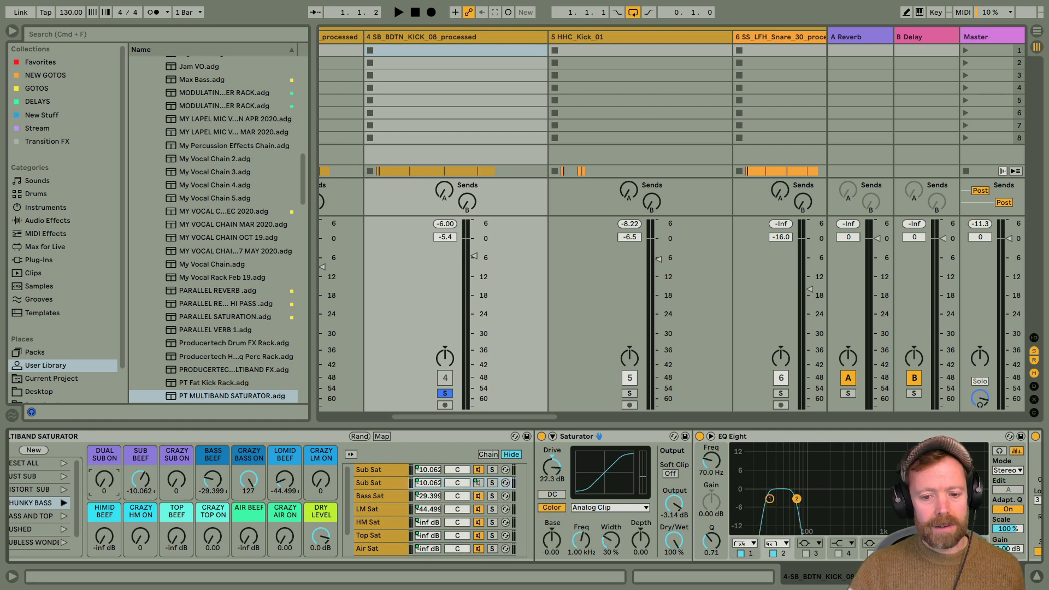
# - Turn the DUAL SUB ON macro up to 127 and try CRAZY SUB ON at 65, 1 and 127
pyautogui.moveTo(104, 480); pyautogui.dragTo(104, 439)
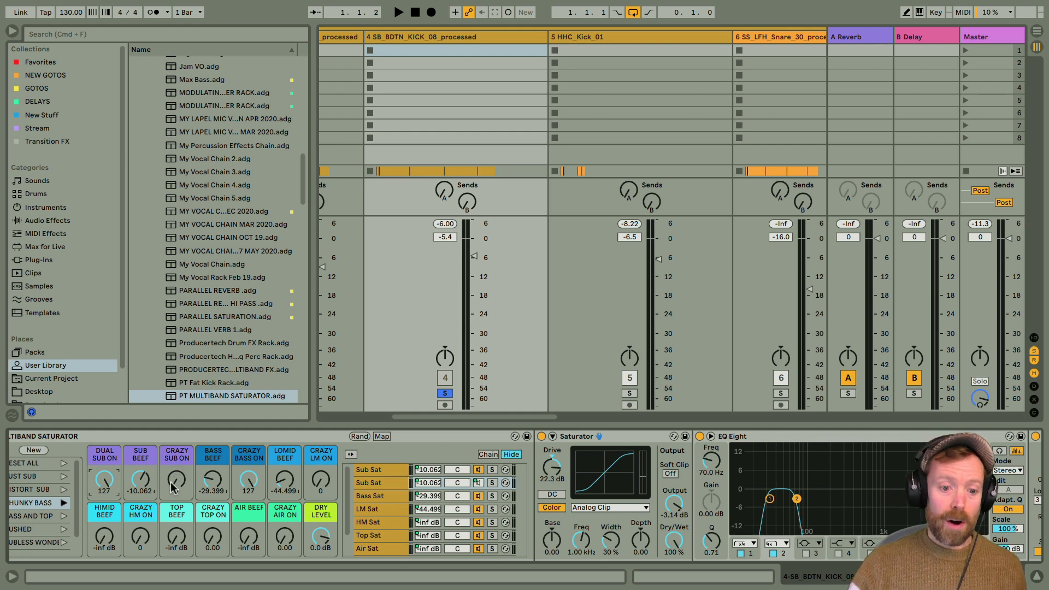
pyautogui.moveTo(176, 483); pyautogui.dragTo(176, 442)
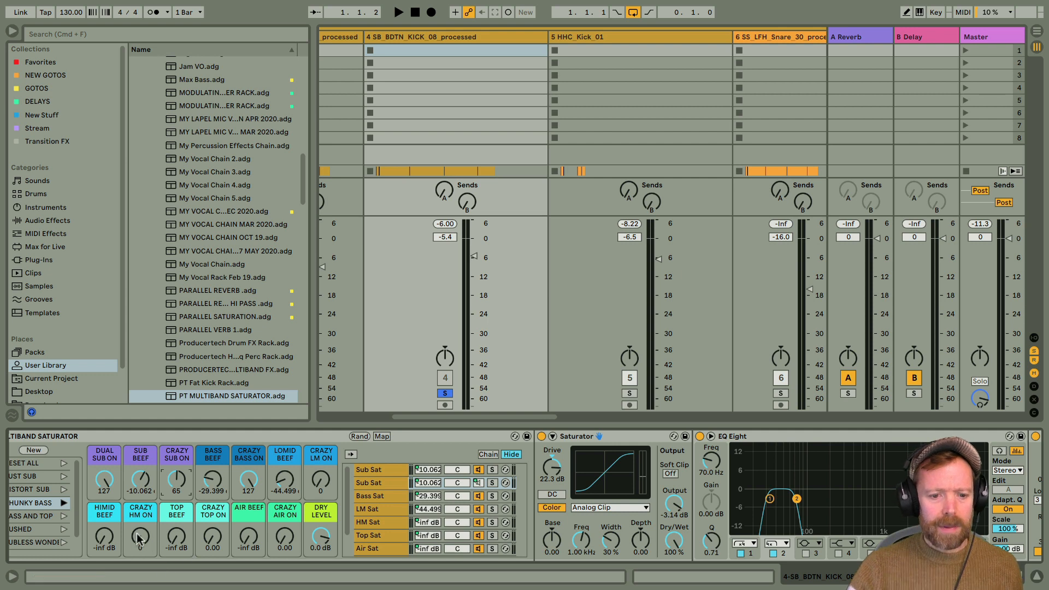
pyautogui.moveTo(175, 481); pyautogui.dragTo(176, 482)
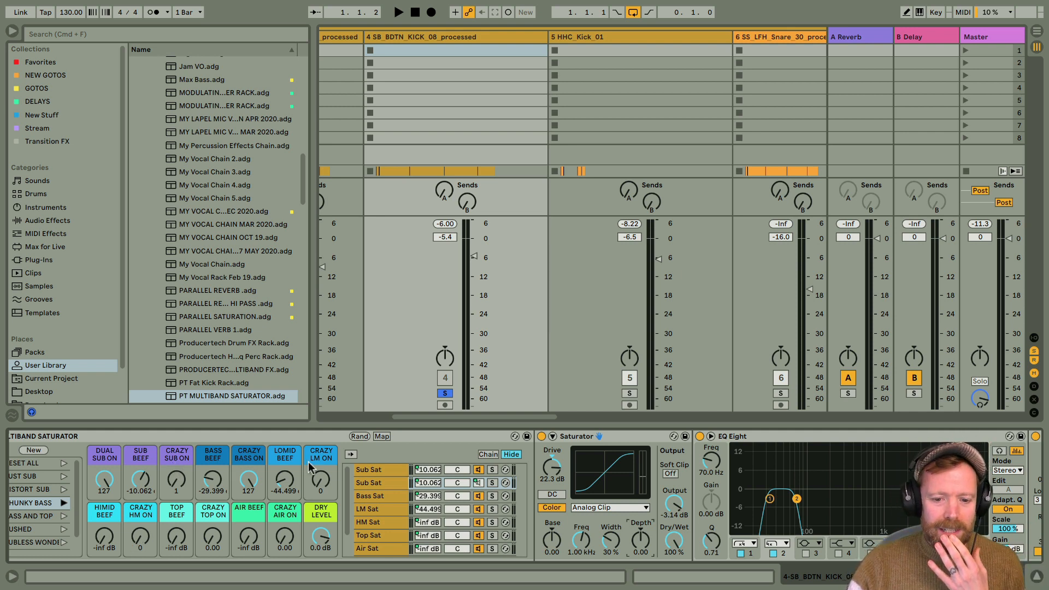
pyautogui.hscroll(-2, 176, 468)
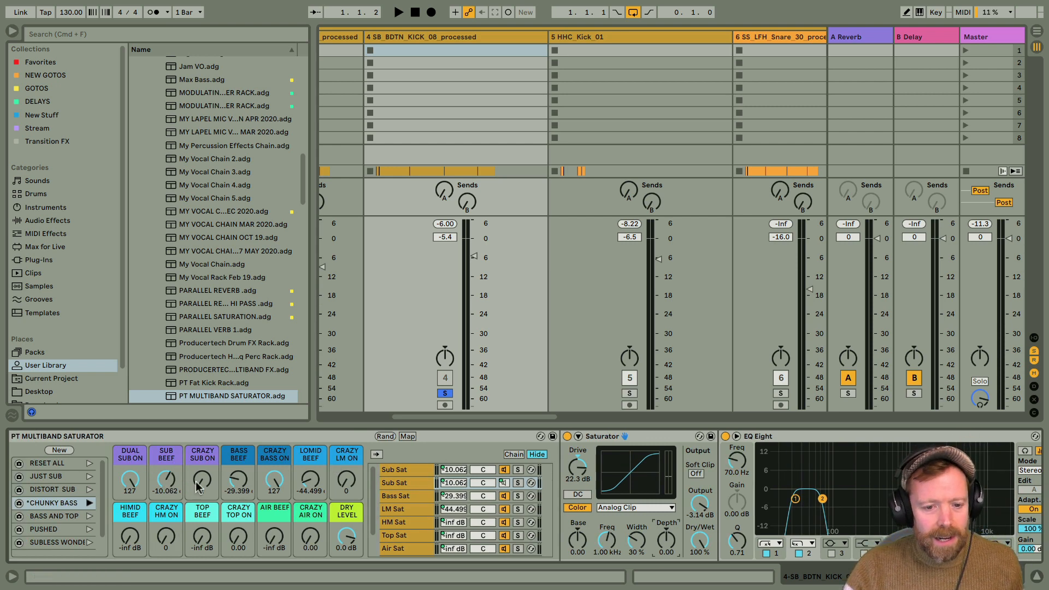
pyautogui.moveTo(203, 483); pyautogui.dragTo(205, 483)
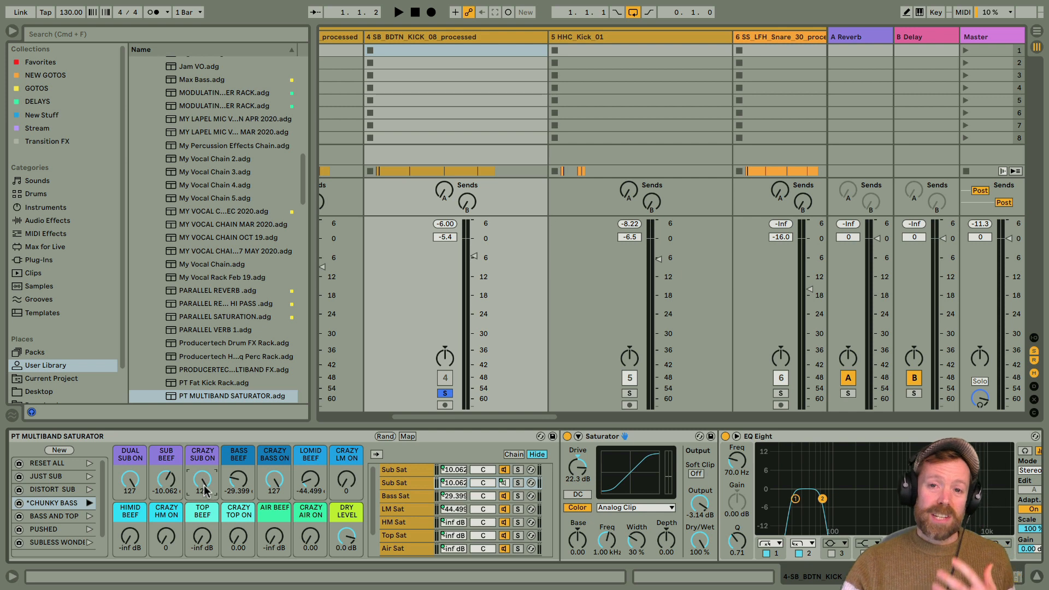
# - Solo the first Sub Sat chain, audition it with SUB BEEF raised to about 0.332 dB, and lower CRAZY SUB ON to 2
pyautogui.click(517, 471)
pyautogui.click(517, 470)
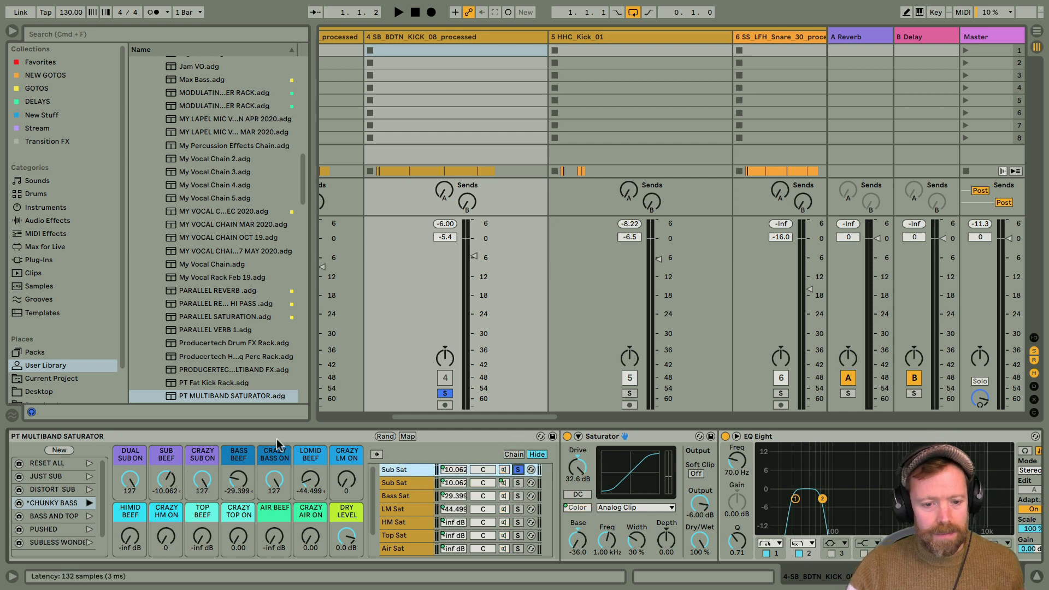
pyautogui.press('space')
pyautogui.moveTo(167, 481); pyautogui.dragTo(201, 482)
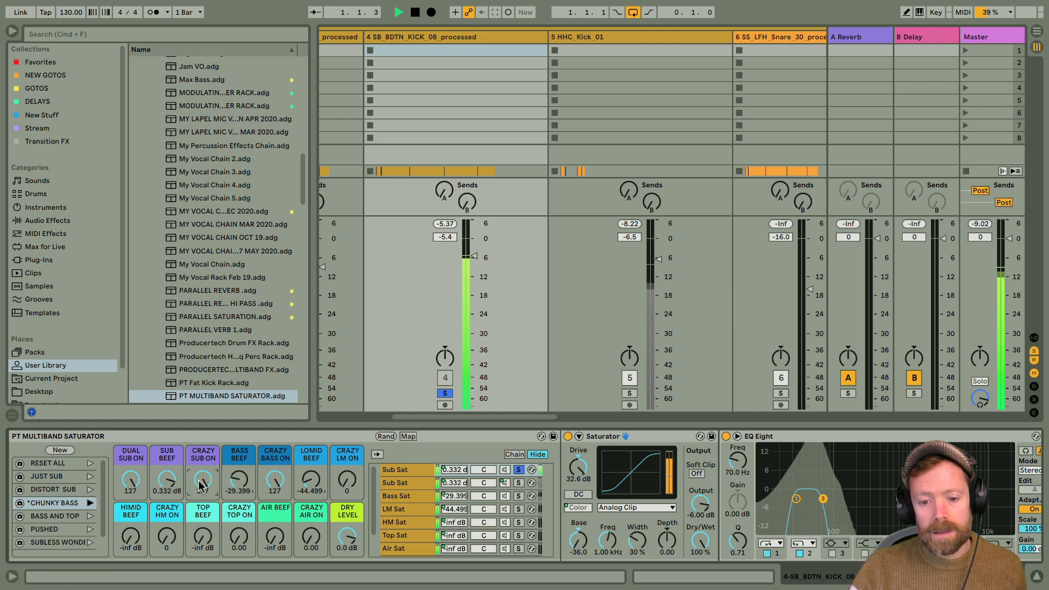
pyautogui.press('space')
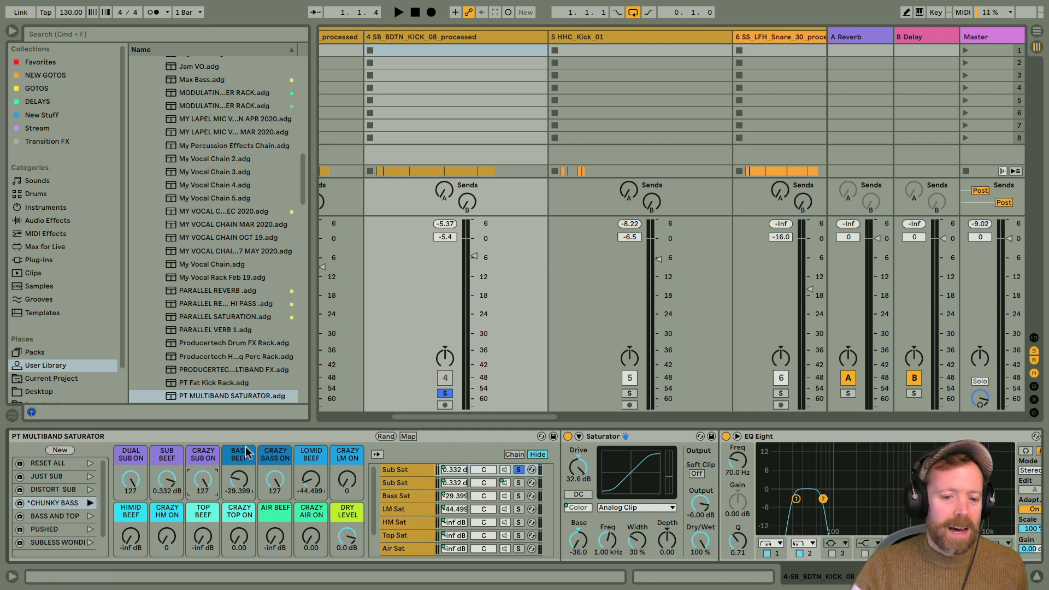
pyautogui.moveTo(203, 480); pyautogui.dragTo(202, 543)
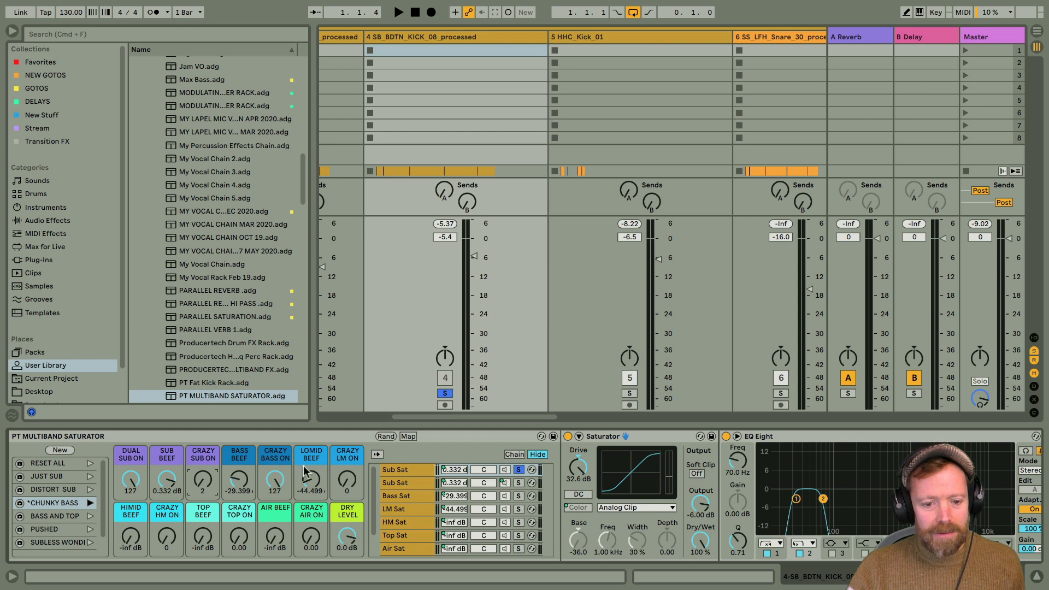
# - Solo the HM Sat chain and audition it with HIMID BEEF at about -7.856 dB, sweeping CRAZY HM ON to 127 and back to 1
pyautogui.click(416, 522)
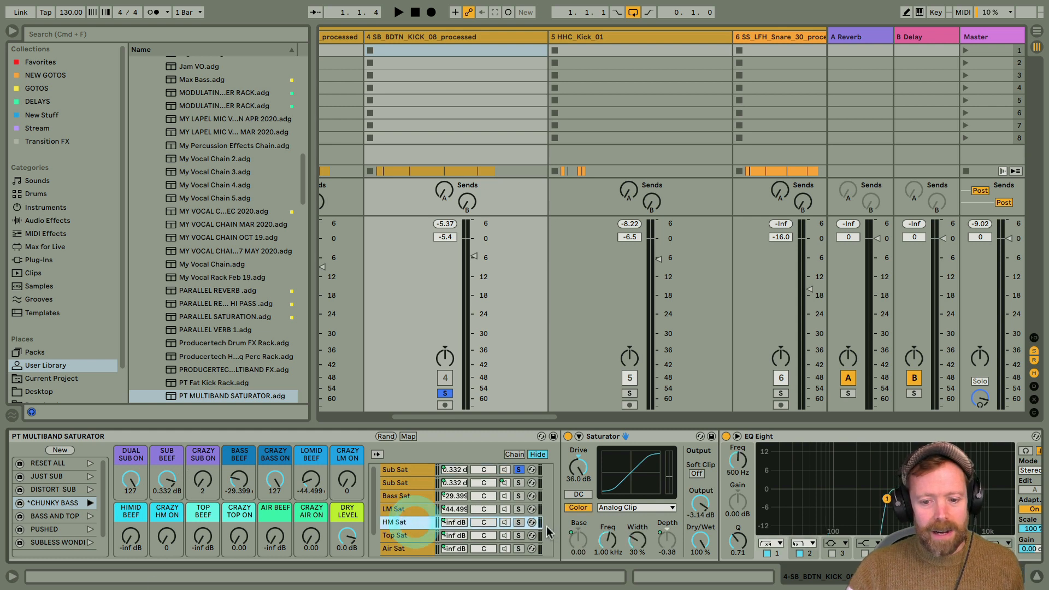
pyautogui.click(519, 522)
pyautogui.press('space')
pyautogui.moveTo(135, 538); pyautogui.dragTo(167, 500)
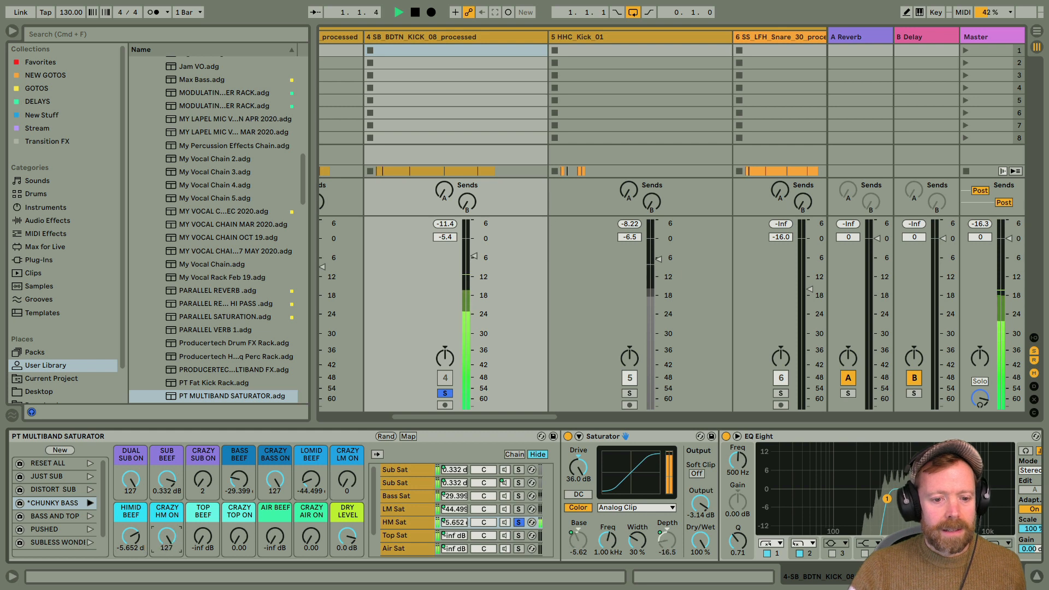
pyautogui.moveTo(119, 541); pyautogui.dragTo(166, 563)
pyautogui.click(166, 537)
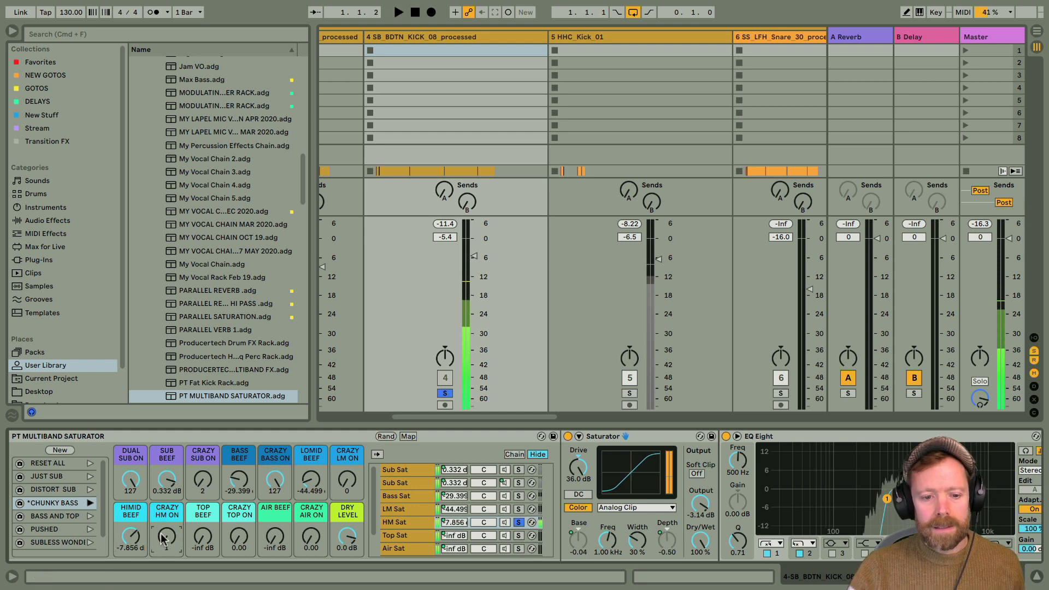
pyautogui.press('space')
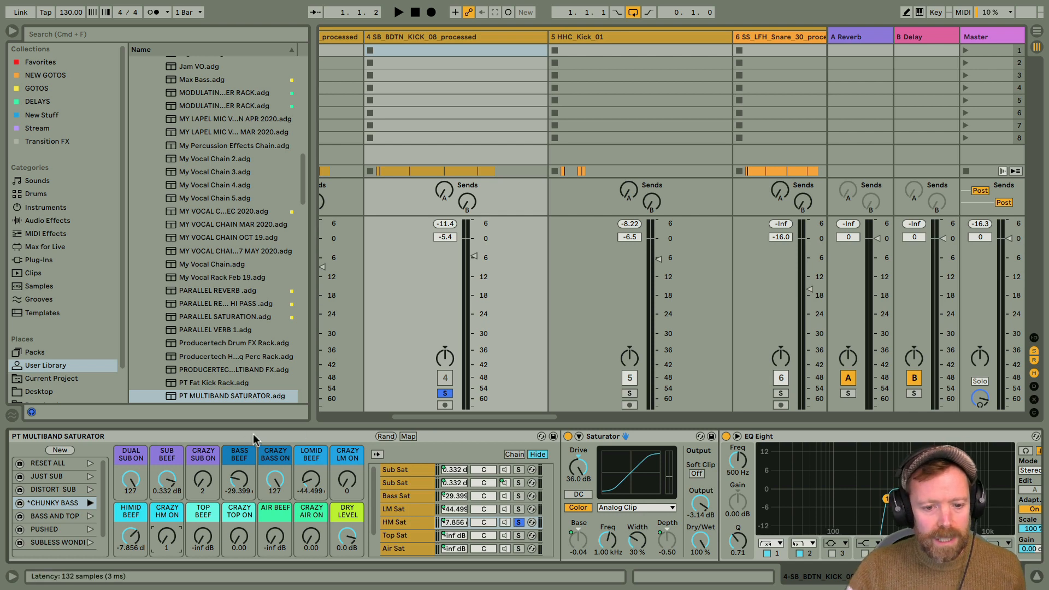
# - Unsolo the HM Sat chain and hide the rack's chain list and devices
pyautogui.hscroll(-5, 383, 519)
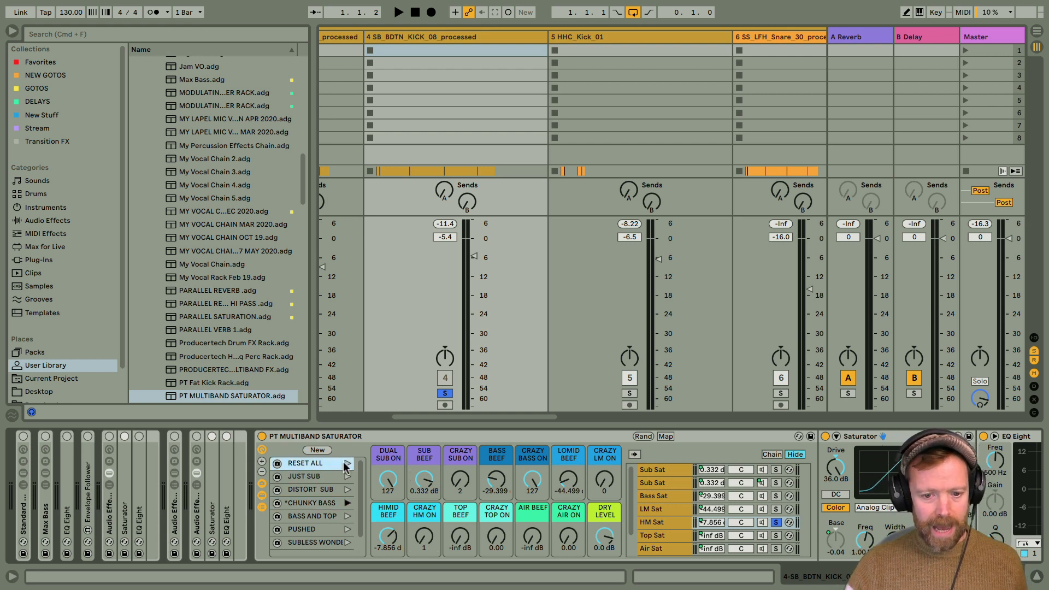
pyautogui.click(776, 523)
pyautogui.click(262, 508)
pyautogui.click(263, 495)
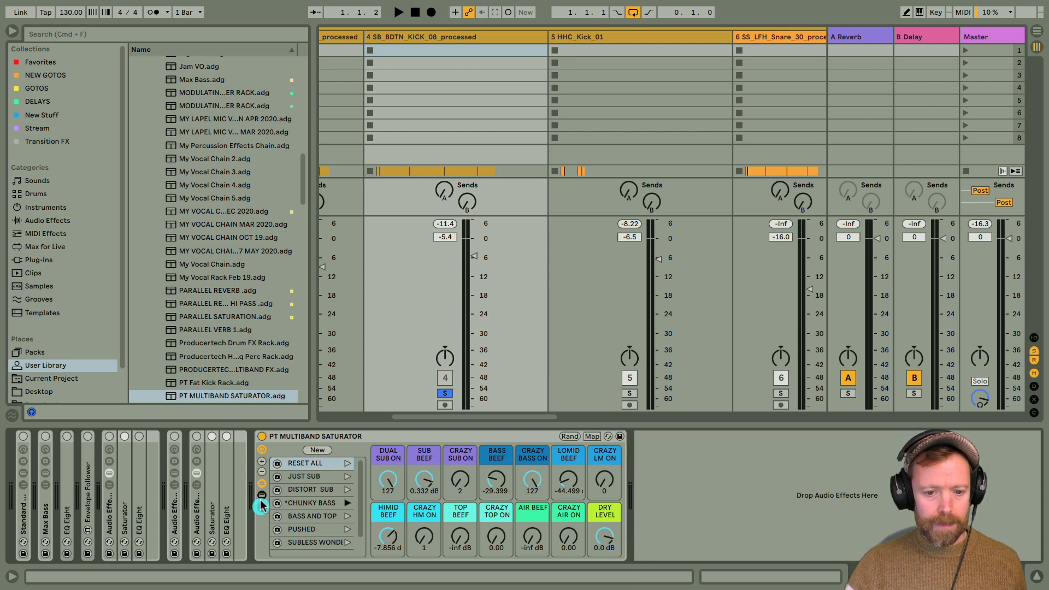
# - Recall and audition the RESET ALL, JUST SUB and DISTORT SUB macro variations one after another
pyautogui.click(349, 464)
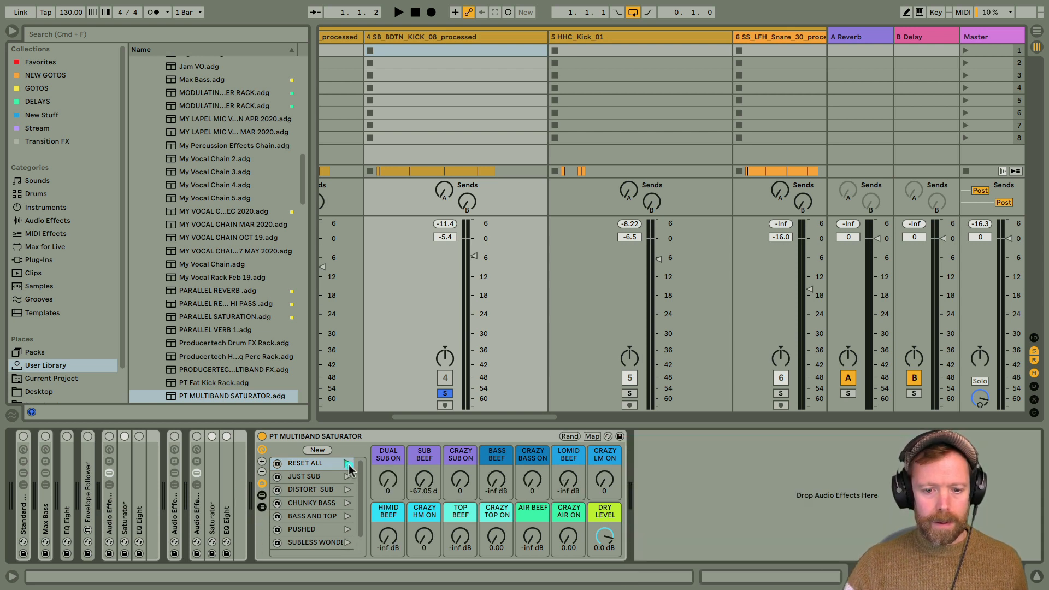
pyautogui.press('space')
pyautogui.press('space')
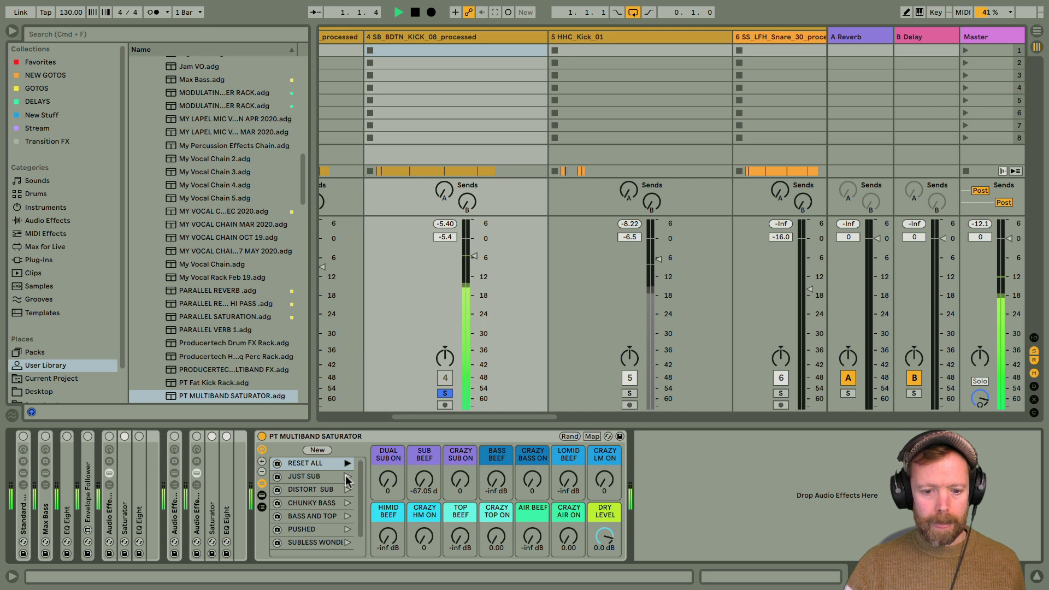
pyautogui.click(348, 477)
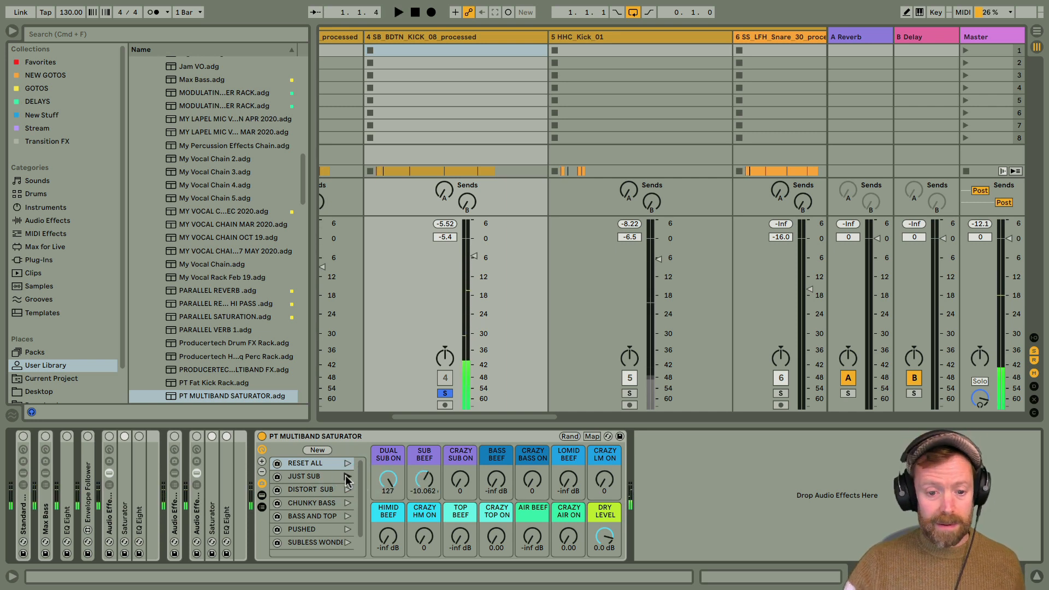
pyautogui.press('space')
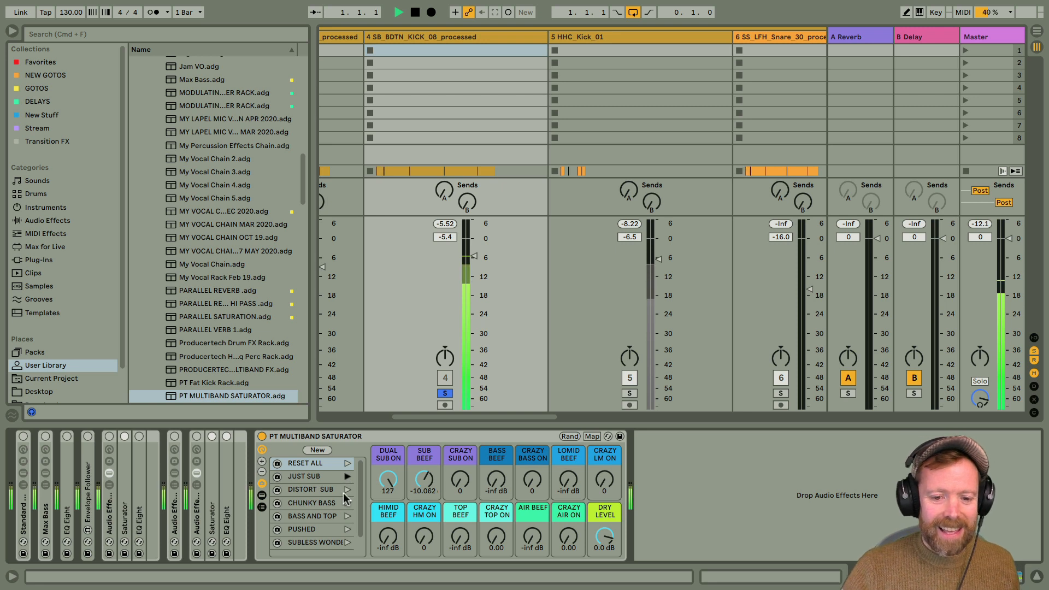
pyautogui.click(346, 489)
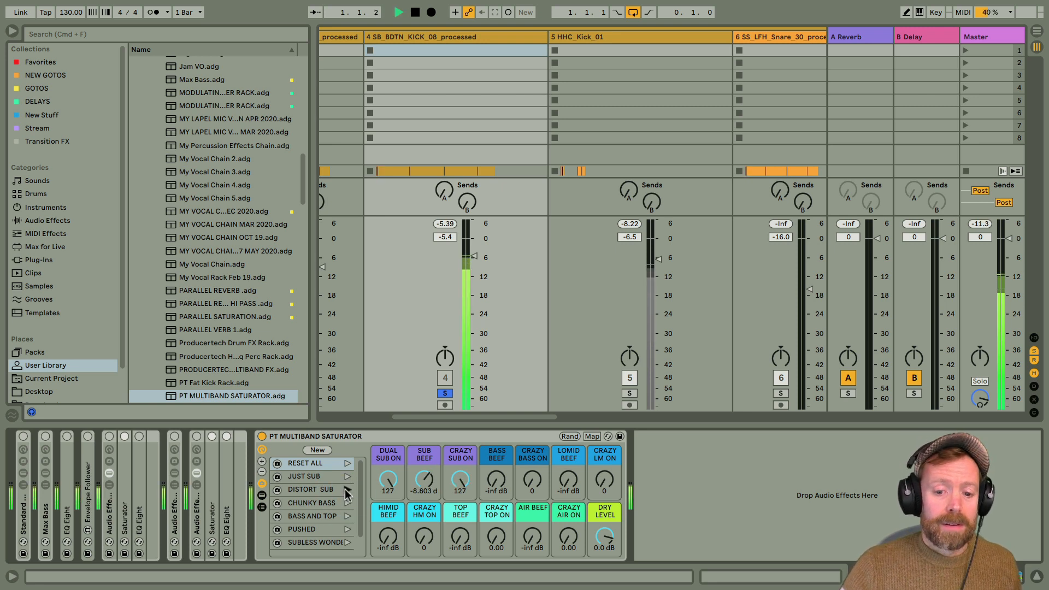
pyautogui.press('space')
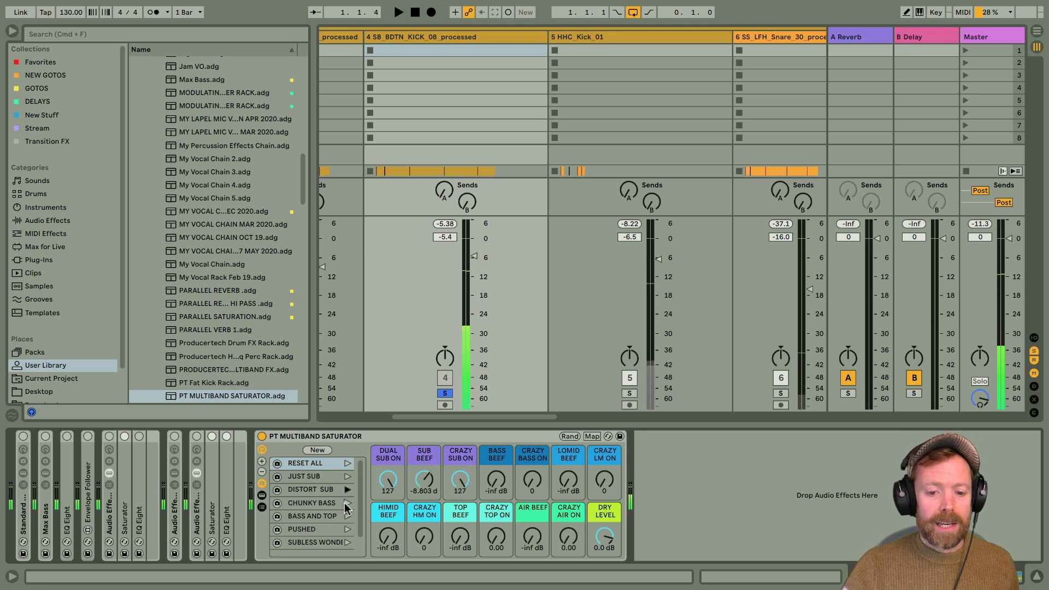
# - Recall and audition the remaining macro variations in order, from CHUNKY BASS through BASS AND TOP and PUSHED to the subless one
pyautogui.click(345, 503)
pyautogui.press('space')
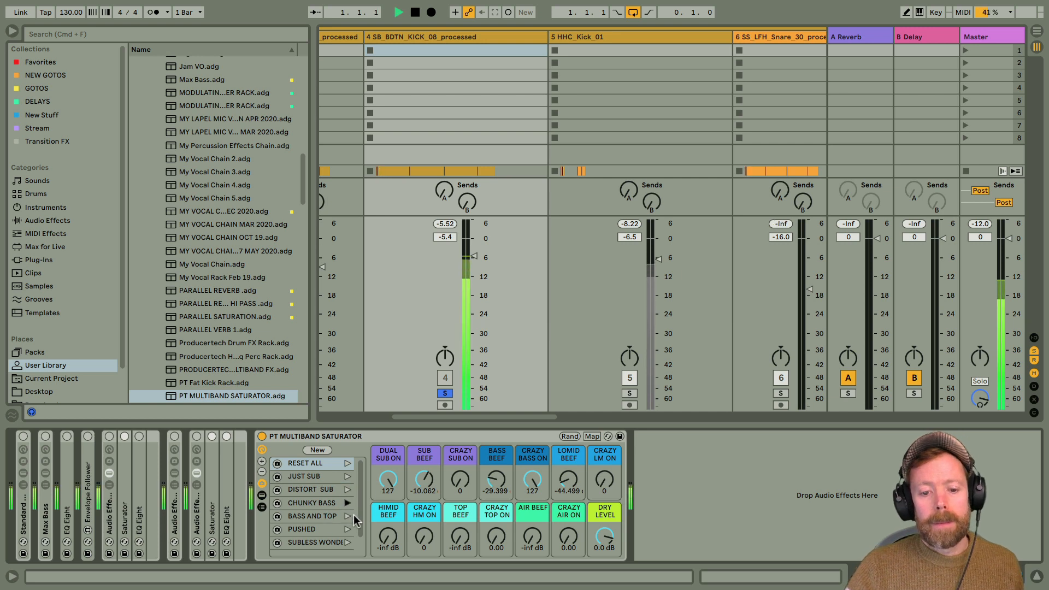
pyautogui.click(347, 517)
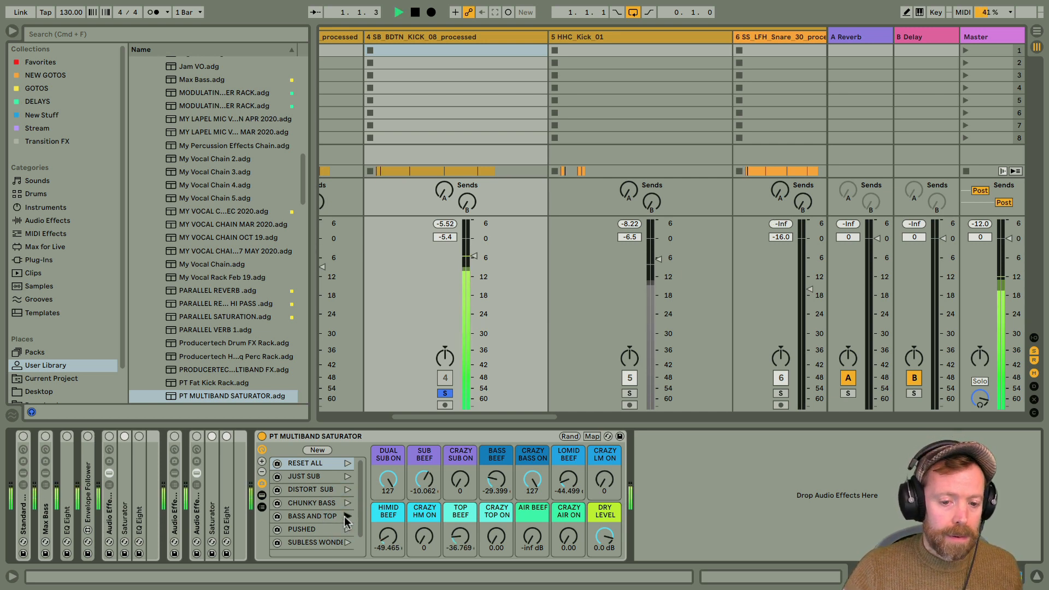
pyautogui.press('space')
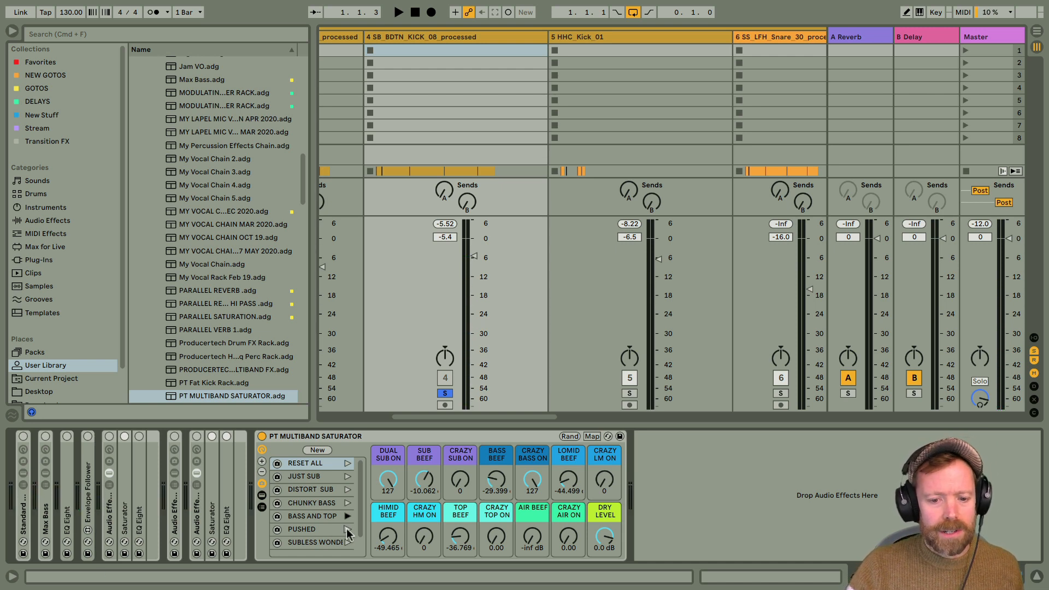
pyautogui.click(348, 530)
pyautogui.press('space')
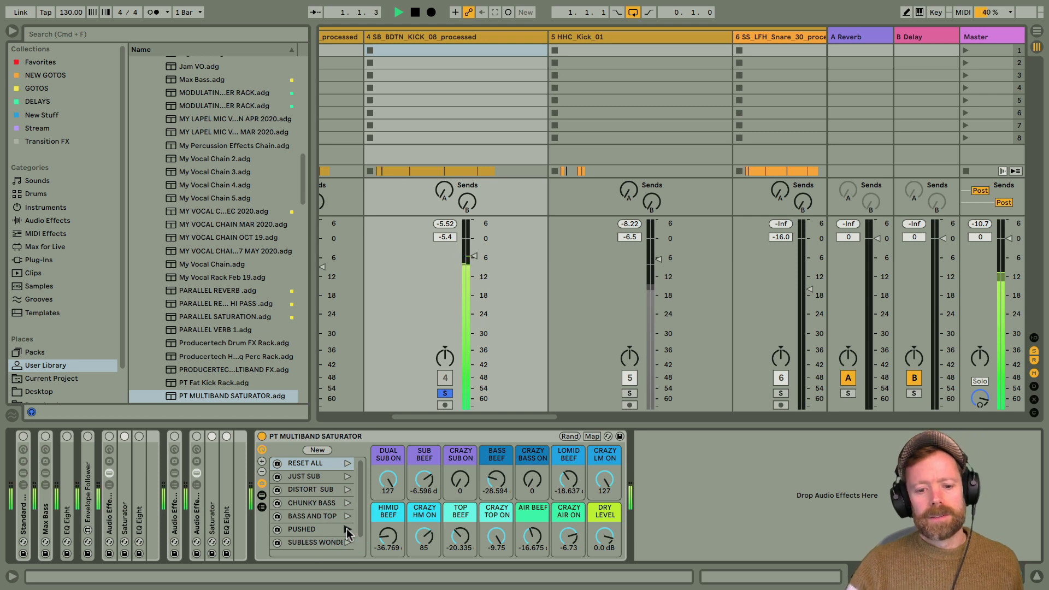
pyautogui.press('space')
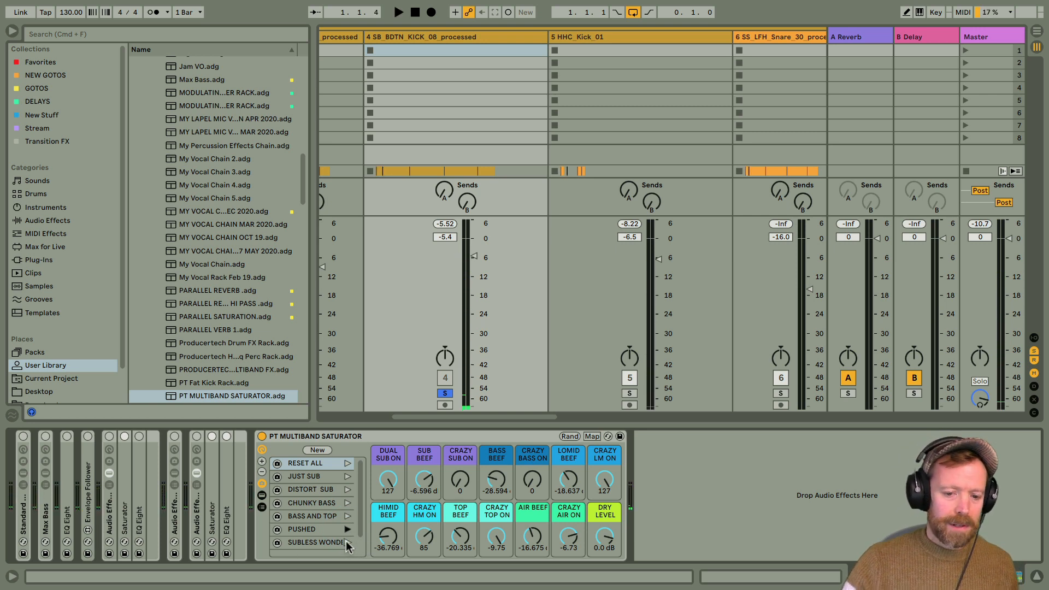
pyautogui.click(346, 542)
pyautogui.press('space')
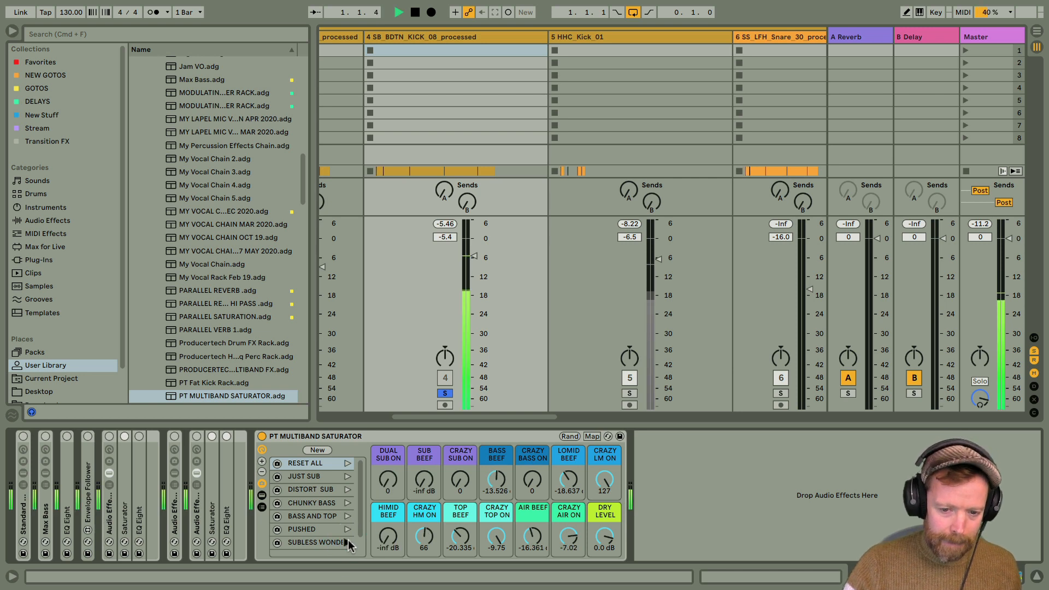
# - Compare the DISTORT SUB and PUSHED variations during playback and settle on BASS AND TOP
pyautogui.click(348, 489)
pyautogui.click(348, 489)
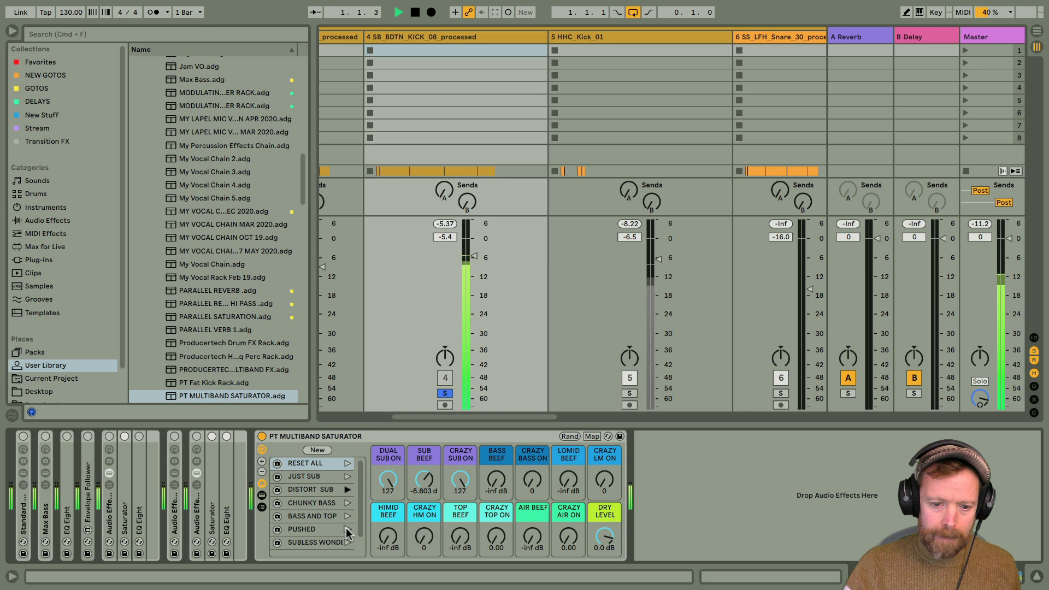
pyautogui.click(348, 530)
pyautogui.click(346, 516)
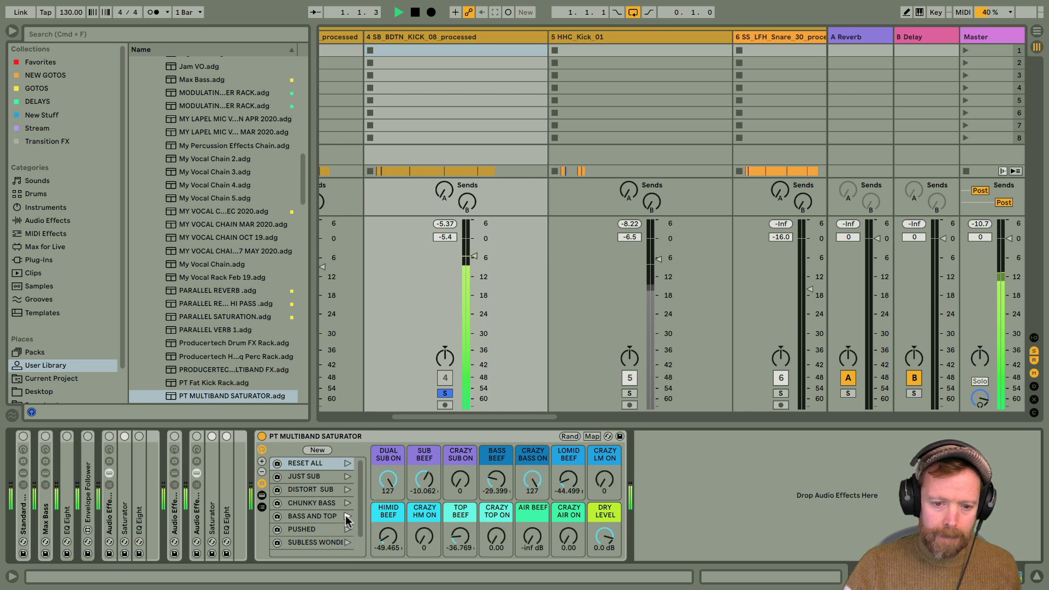
# - Compare the playing kick with the multiband saturator rack bypassed and re-enabled, and stop playback
pyautogui.click(262, 436)
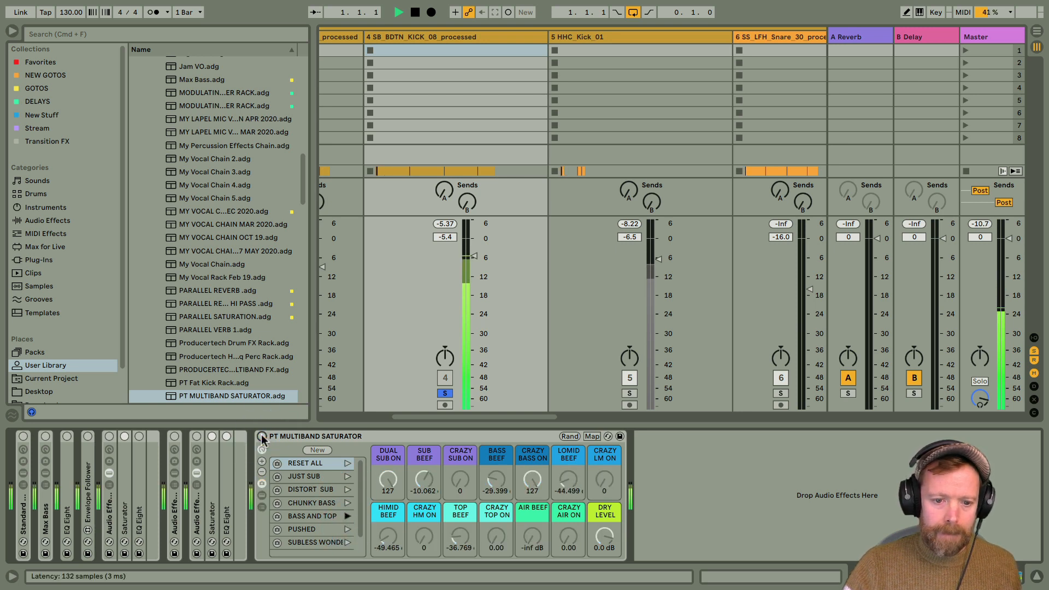
pyautogui.click(262, 436)
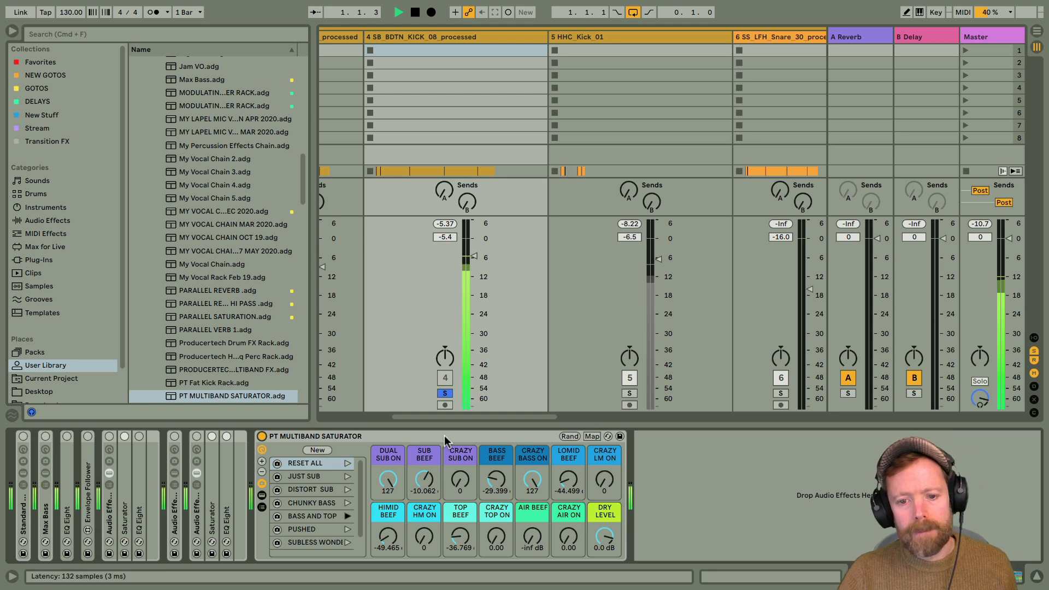
pyautogui.press('space')
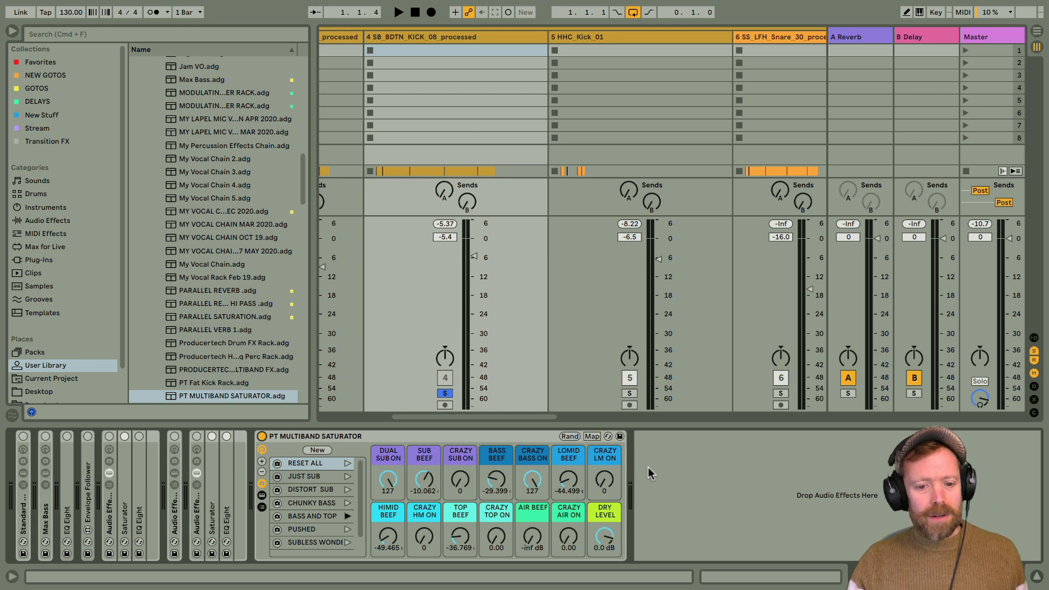
# - Store the current macro settings as a new variation and raise SUB BEEF to about -6.282 dB during playback
pyautogui.scroll(-2, 329, 524)
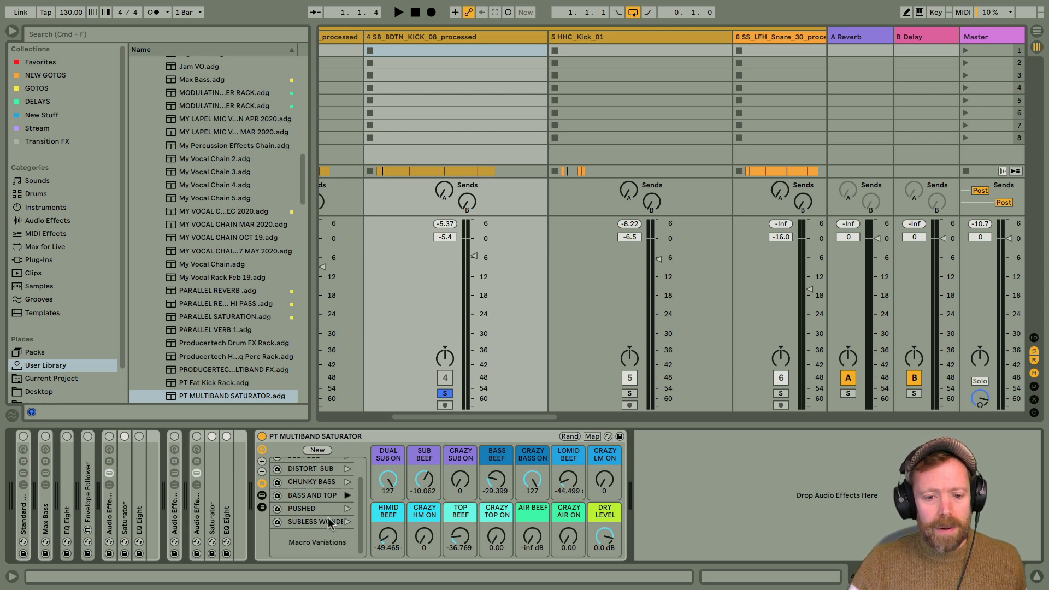
pyautogui.click(317, 452)
pyautogui.click(307, 536)
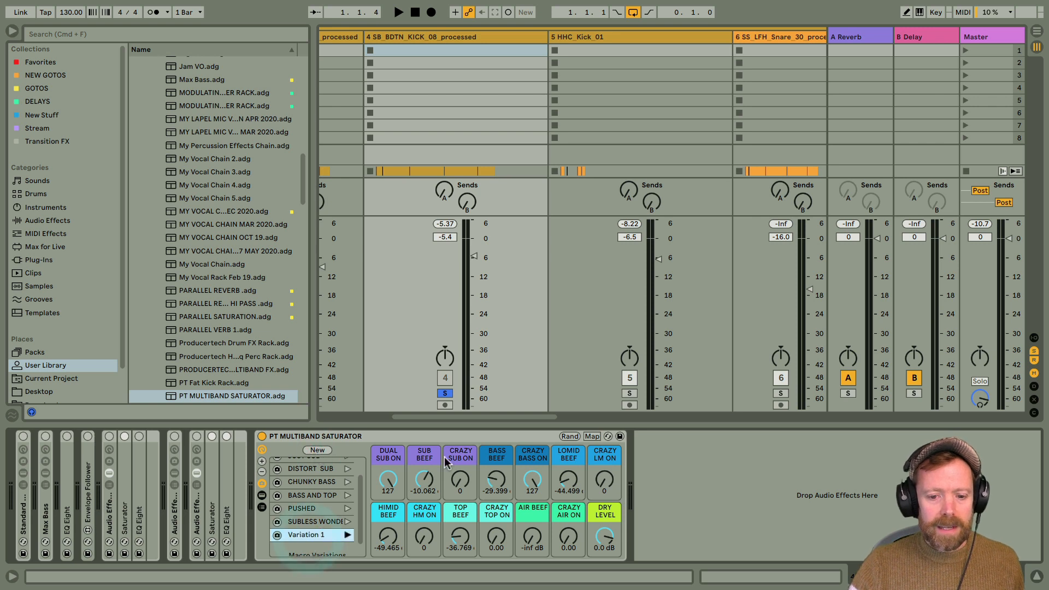
pyautogui.press('space')
pyautogui.moveTo(423, 485); pyautogui.dragTo(423, 473)
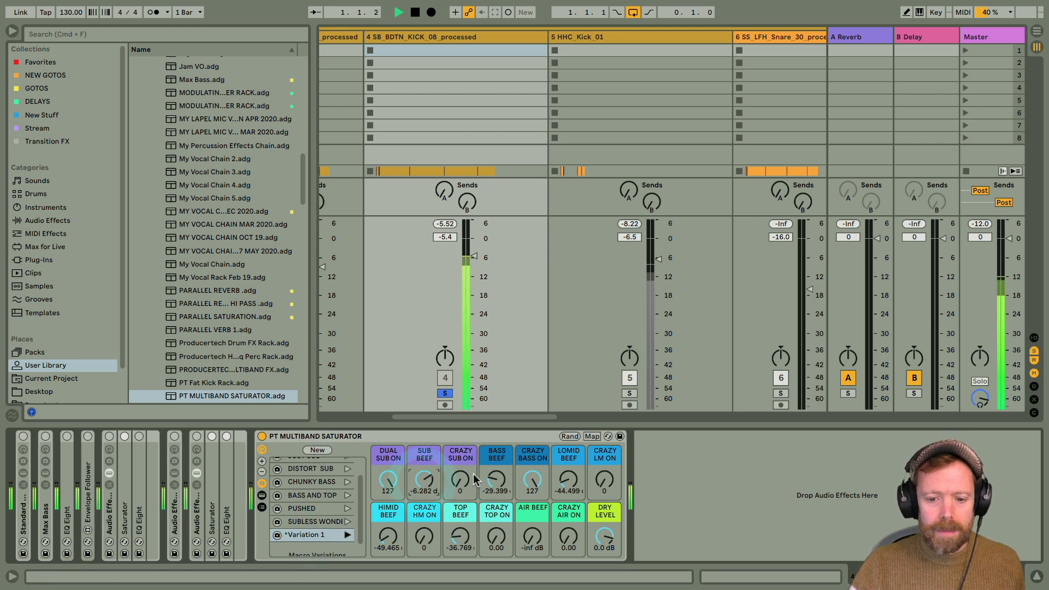
# - Lower BASS BEEF to -inf dB, and raise LOMID BEEF to about -28.594, HIMID BEEF to about -31.096 and AIR BEEF to about -7.228 dB
pyautogui.moveTo(495, 482); pyautogui.dragTo(495, 502)
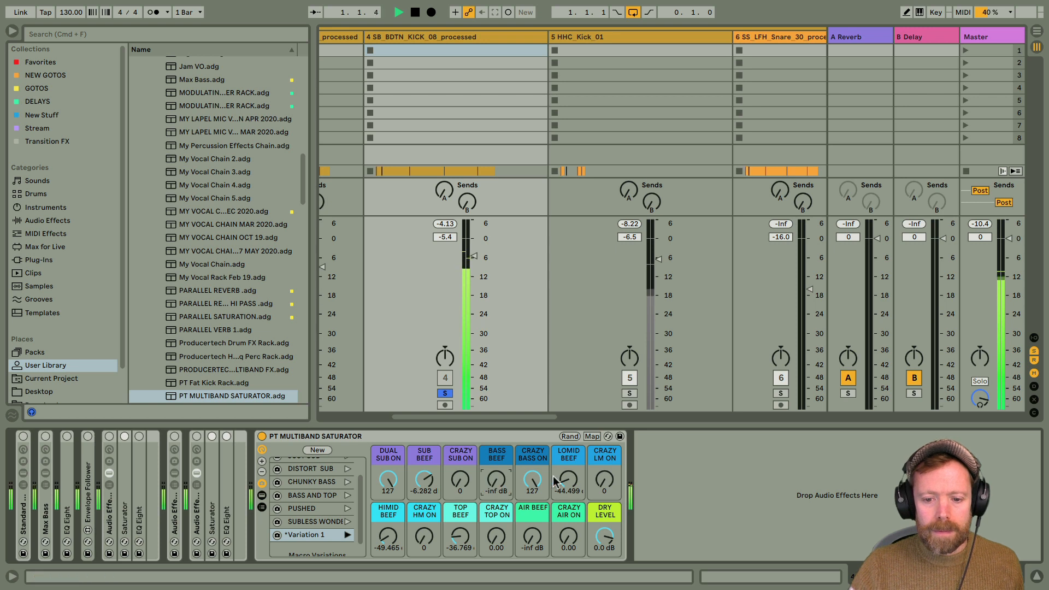
pyautogui.moveTo(568, 480); pyautogui.dragTo(568, 473)
pyautogui.moveTo(388, 536); pyautogui.dragTo(388, 528)
pyautogui.moveTo(534, 536); pyautogui.dragTo(534, 526)
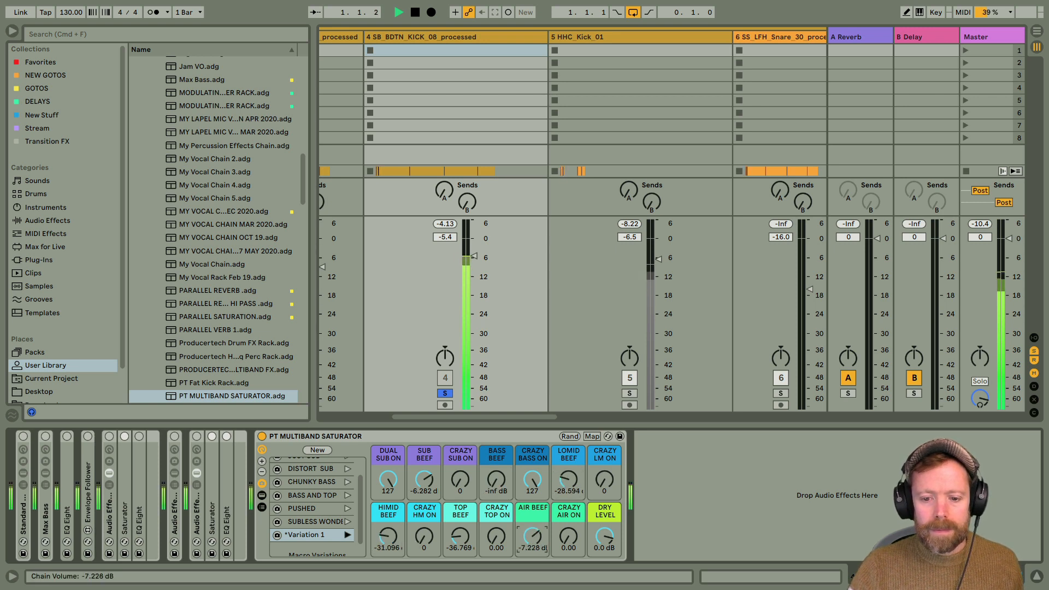
# - Turn CRAZY HM ON up to 127, lower HIMID BEEF to about -37.792 dB, and stop playback
pyautogui.click(425, 537)
pyautogui.moveTo(424, 537); pyautogui.dragTo(386, 543)
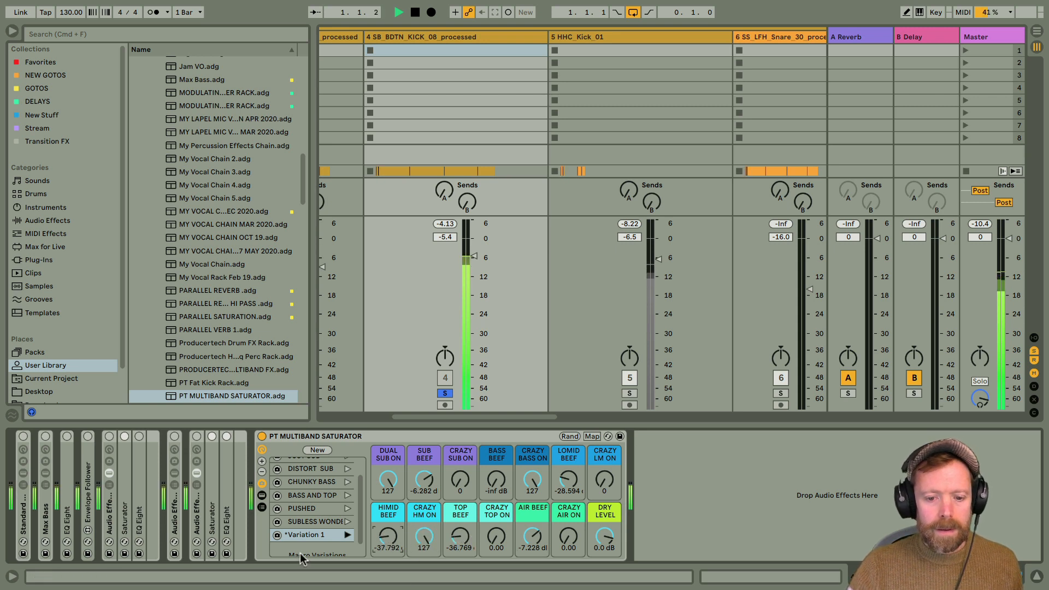
pyautogui.press('space')
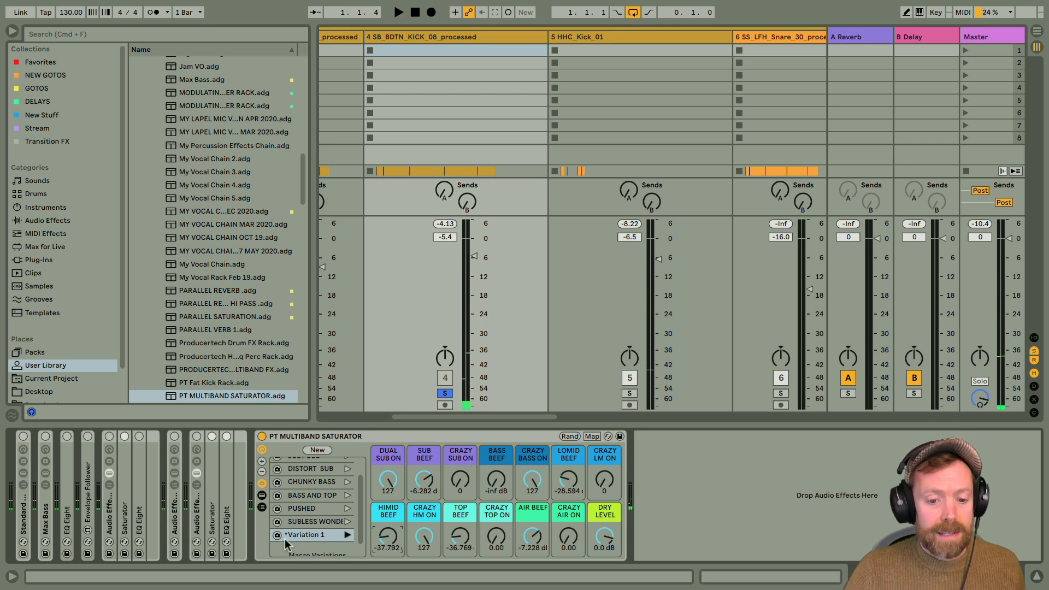
# - Overwrite the selected Variation 1 with the current macro settings and rename it MY SNAPSHOT
pyautogui.click(277, 535)
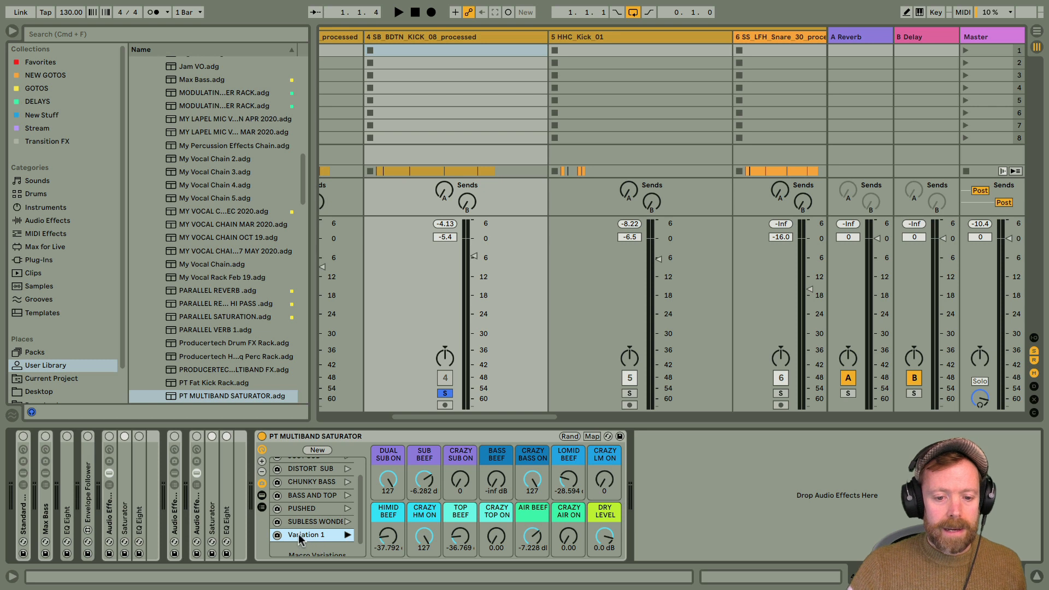
pyautogui.rightClick(298, 534)
pyautogui.click(324, 572)
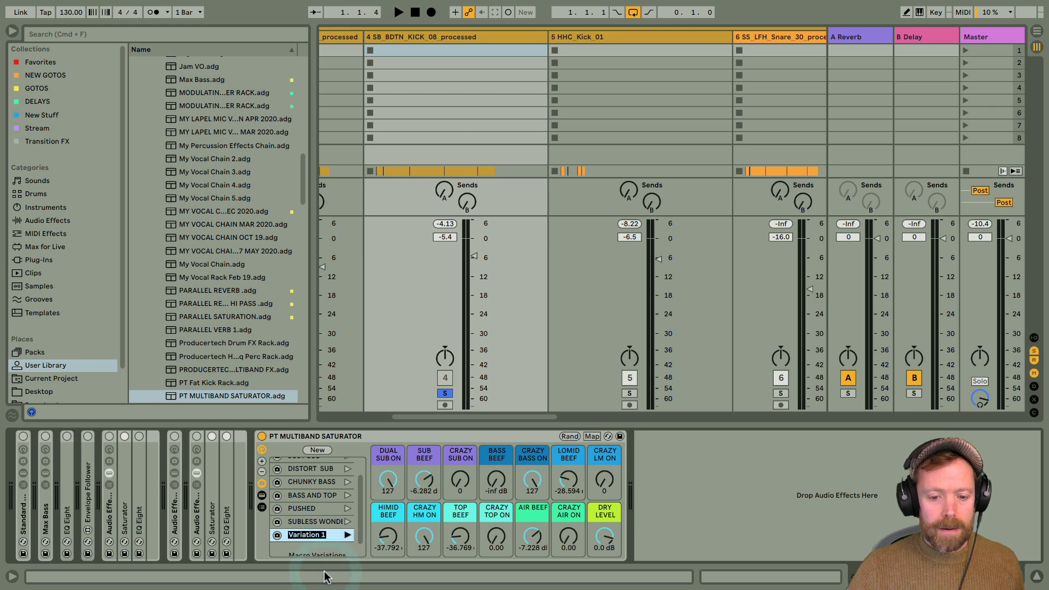
pyautogui.write('MY SNA')
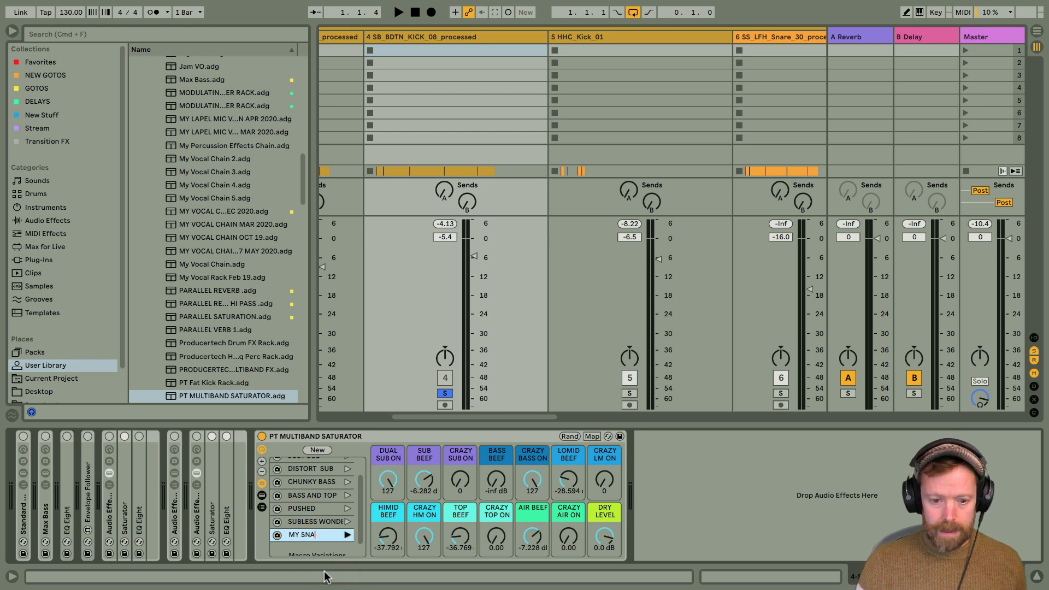
pyautogui.write('PSHOT')
pyautogui.press('Return')
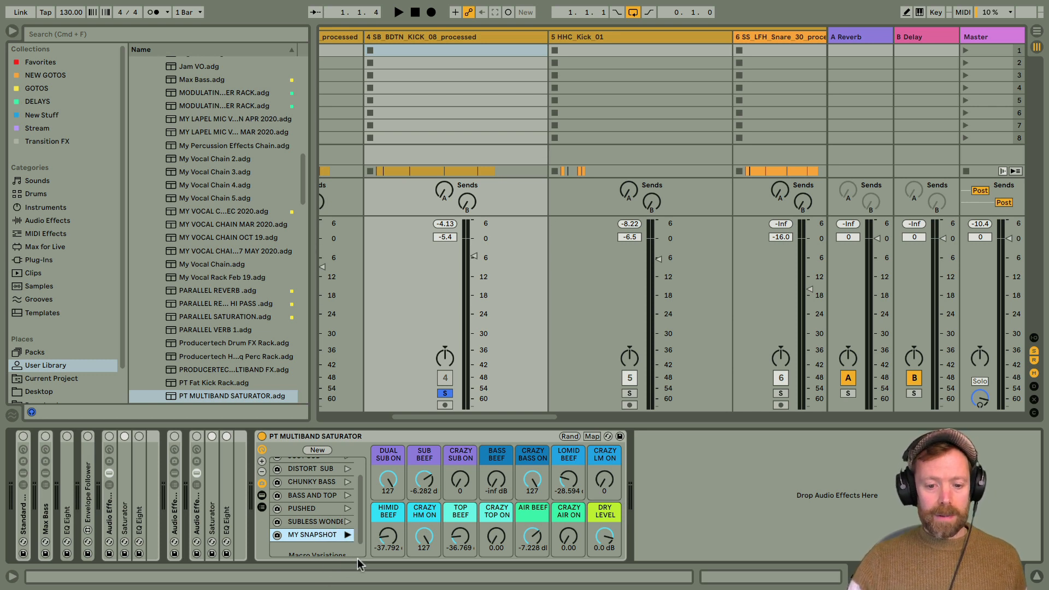
# - Audition the PUSHED, MY SNAPSHOT and CHUNKY BASS variations during playback, leave CHUNKY BASS recalled, and stop playback
pyautogui.press('space')
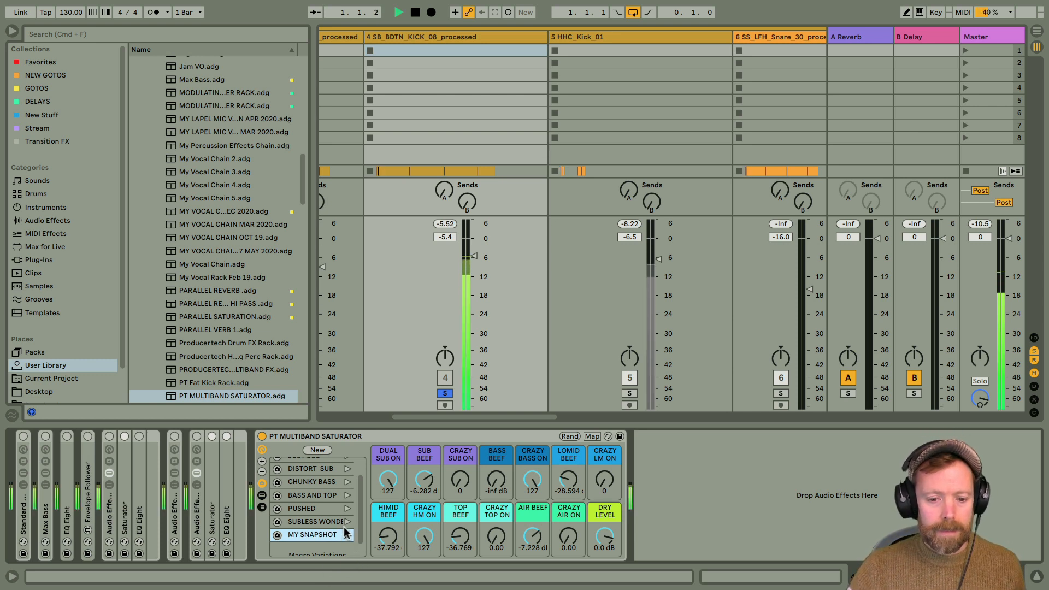
pyautogui.click(347, 509)
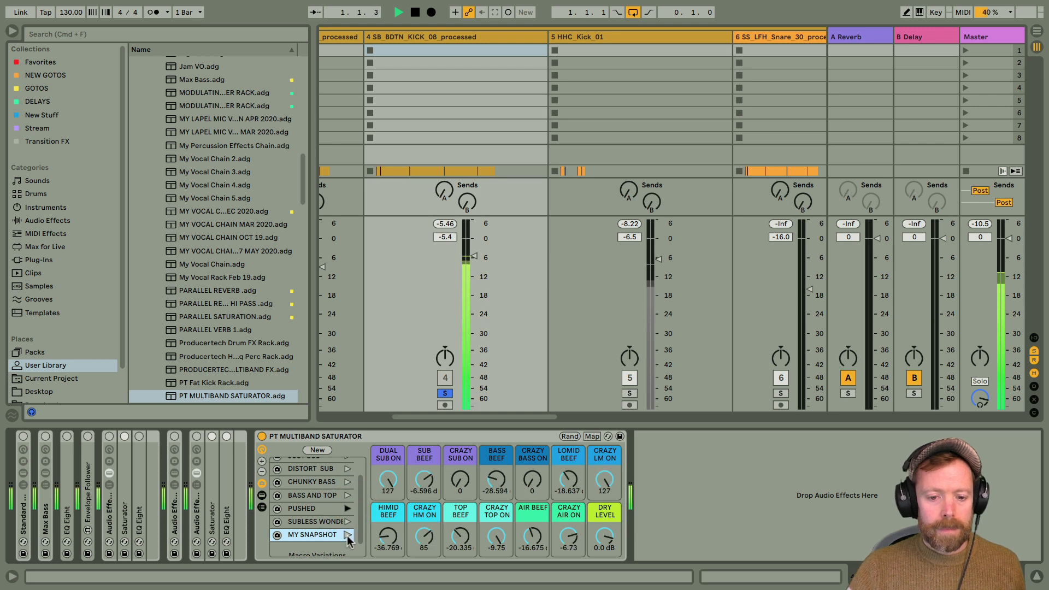
pyautogui.click(347, 535)
pyautogui.click(348, 481)
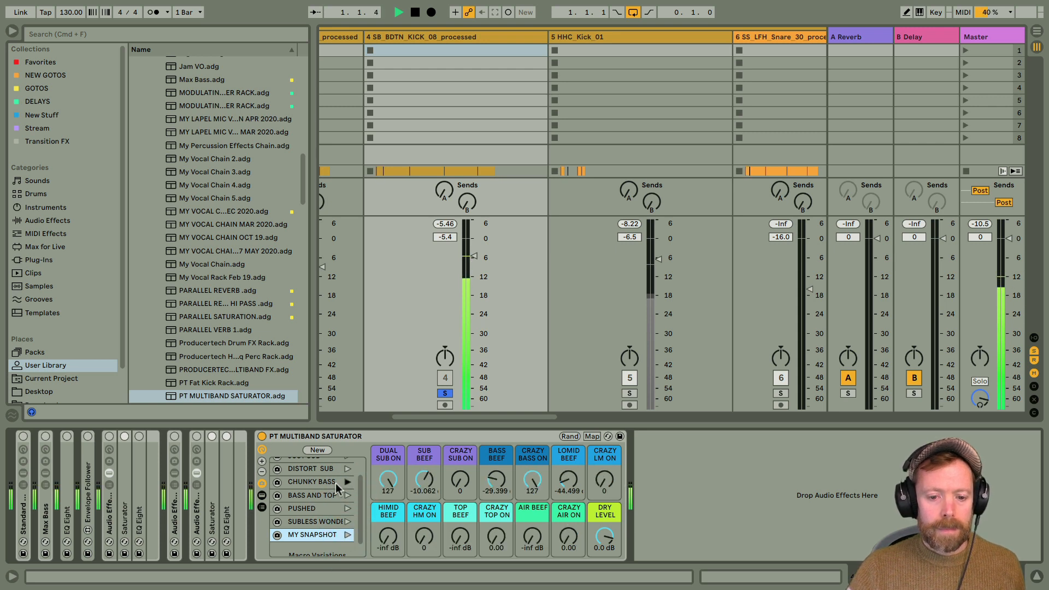
pyautogui.press('space')
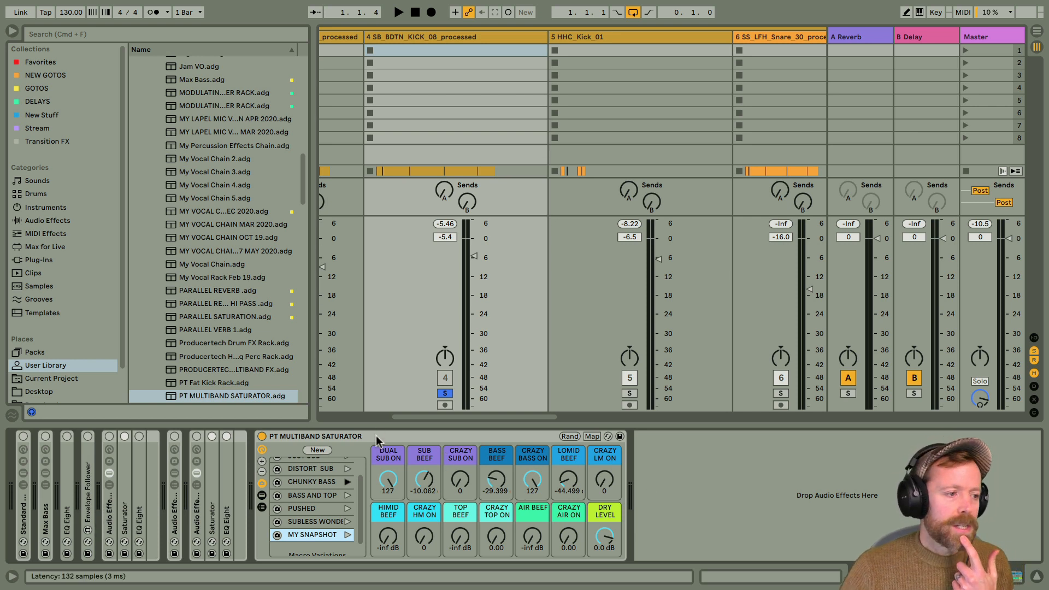
pyautogui.click(661, 458)
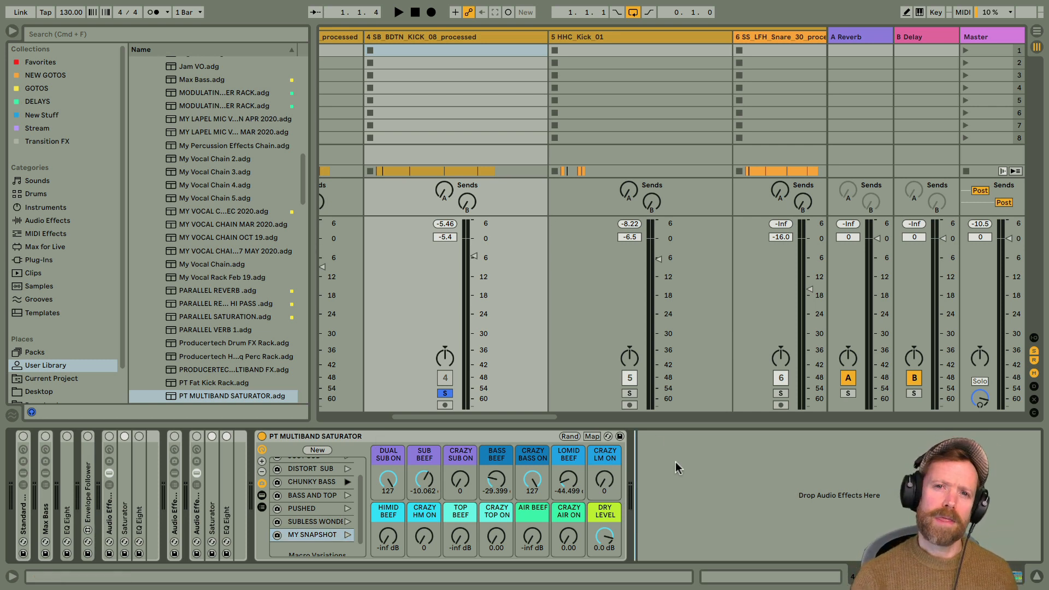